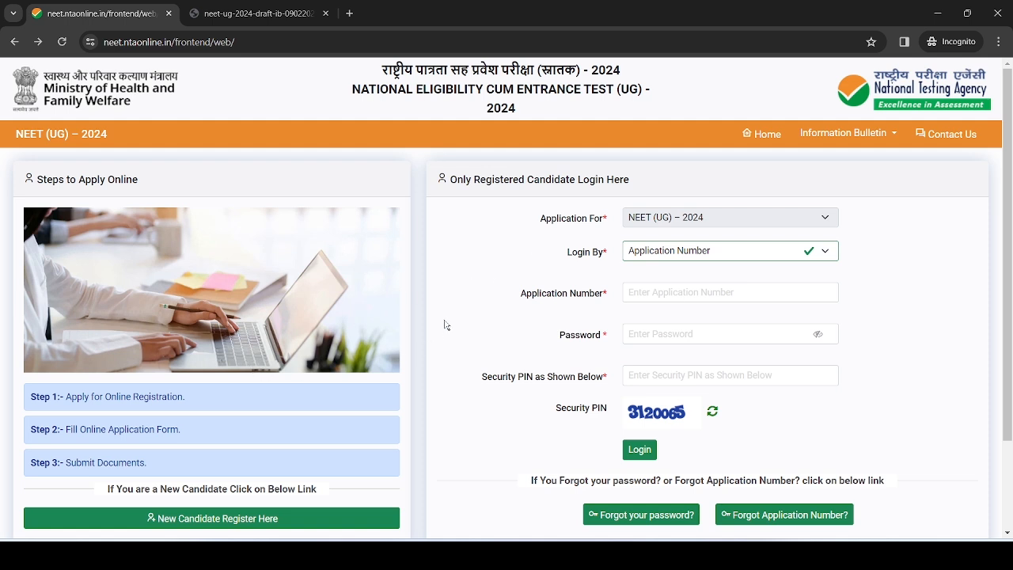
Scroll down the login page and choose 'New Candidate Register Here'.
{"action": "scroll", "coordinate": [445, 328], "scroll_direction": "down", "scroll_amount": 1}
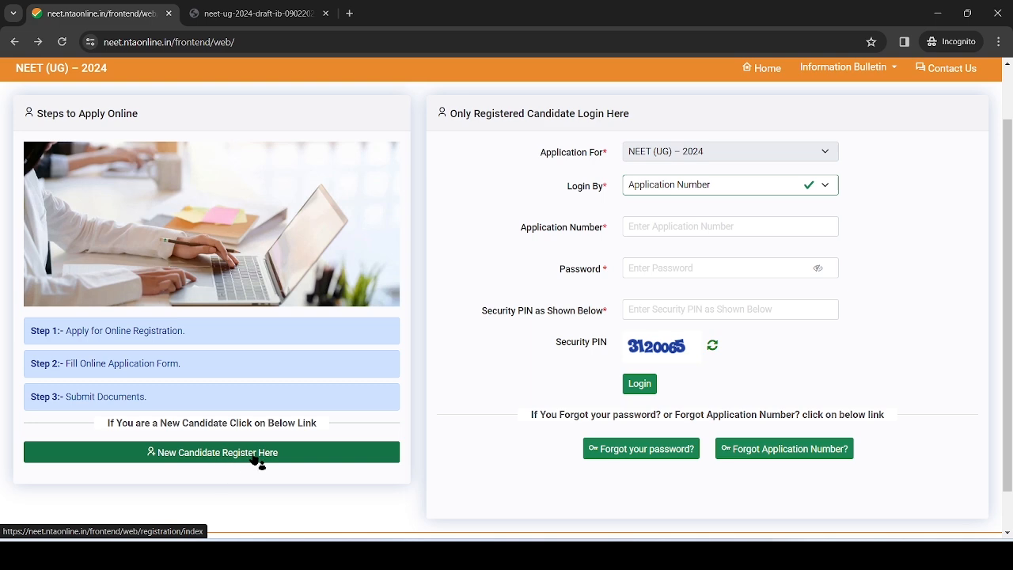
{"action": "scroll", "coordinate": [573, 369], "scroll_direction": "up", "scroll_amount": 1}
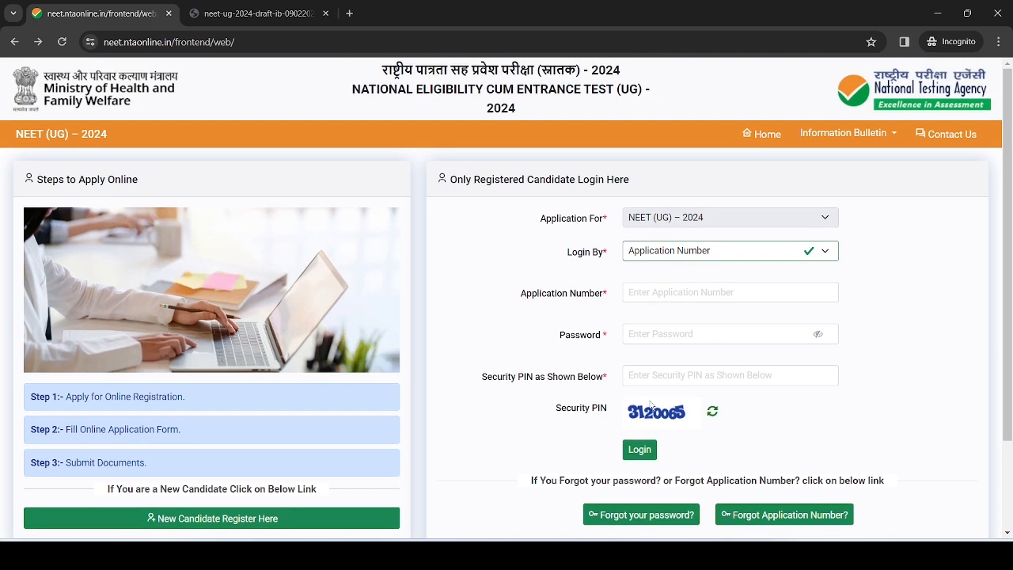
{"action": "scroll", "coordinate": [664, 399], "scroll_direction": "down", "scroll_amount": 2}
{"action": "left_click", "coordinate": [229, 411]}
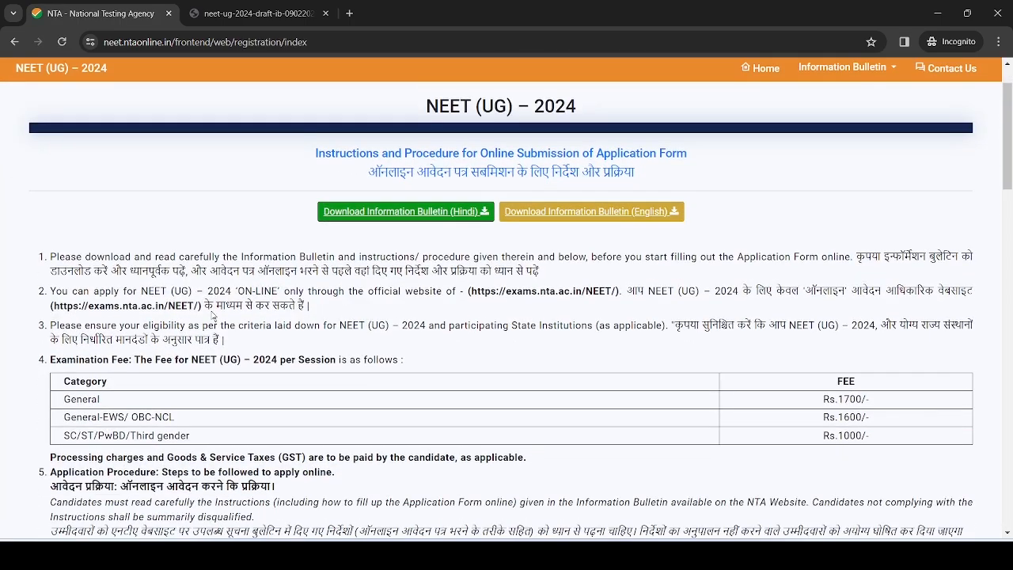
{"action": "scroll", "coordinate": [236, 325], "scroll_direction": "down", "scroll_amount": 3}
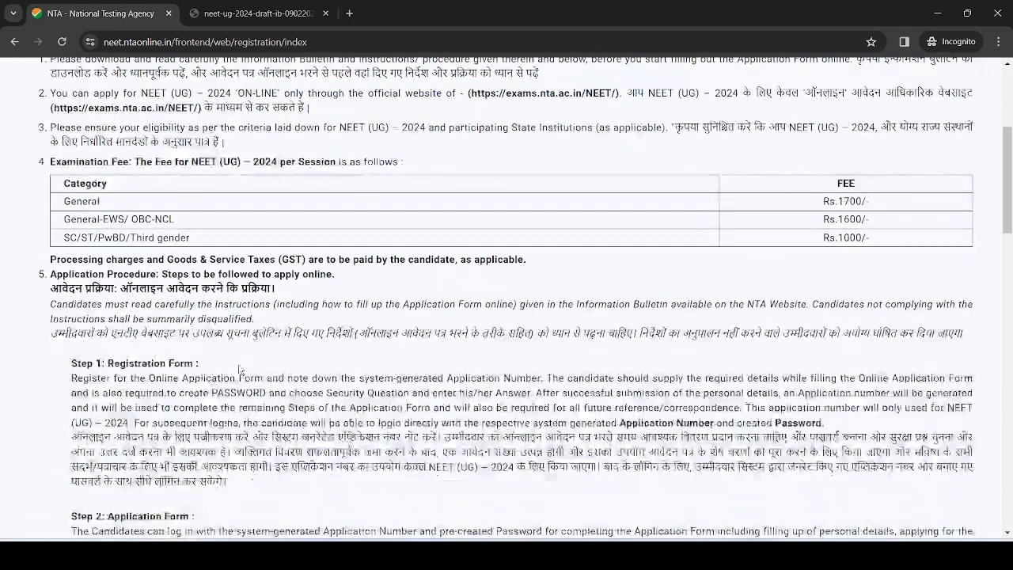
{"action": "scroll", "coordinate": [239, 368], "scroll_direction": "up", "scroll_amount": 1}
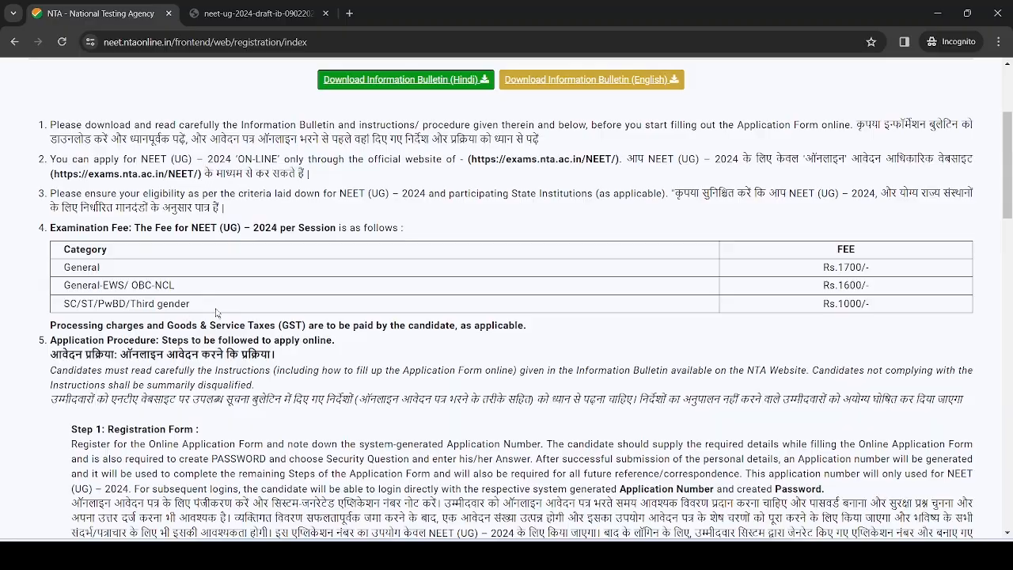
{"action": "scroll", "coordinate": [219, 324], "scroll_direction": "down", "scroll_amount": 3}
{"action": "scroll", "coordinate": [114, 355], "scroll_direction": "down", "scroll_amount": 4}
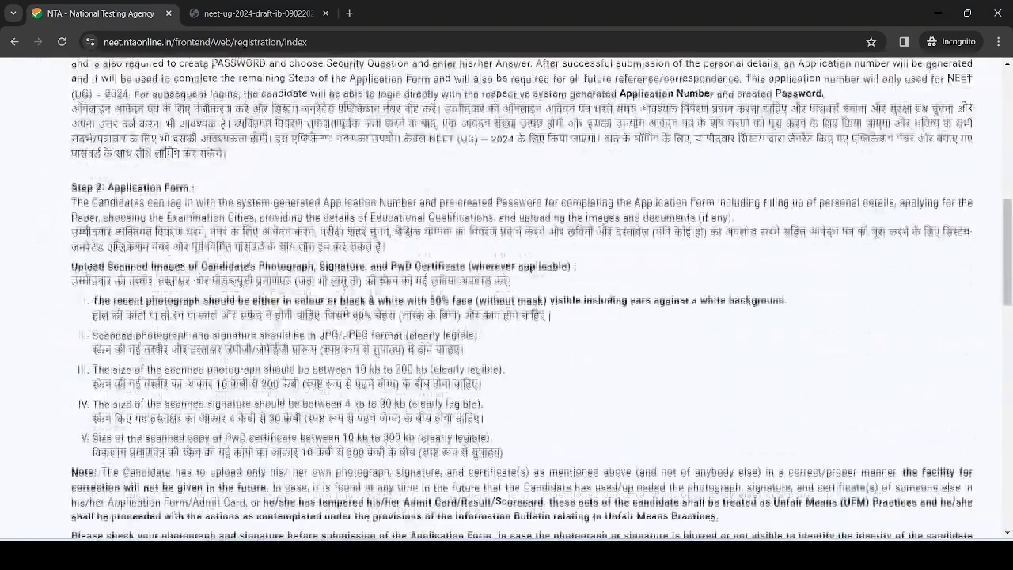
{"action": "scroll", "coordinate": [506, 301], "scroll_direction": "down", "scroll_amount": 7}
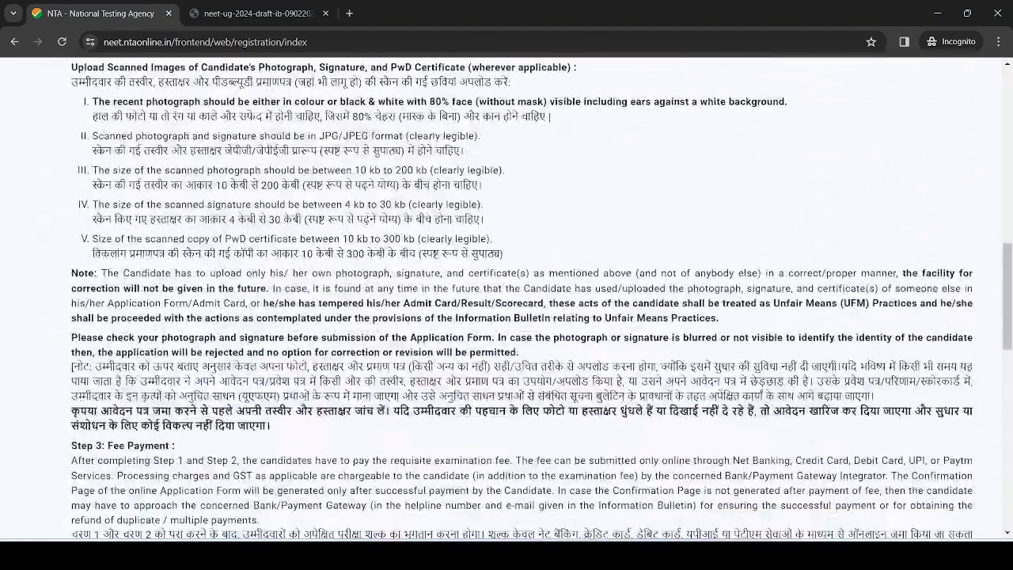
{"action": "scroll", "coordinate": [173, 333], "scroll_direction": "down", "scroll_amount": 1}
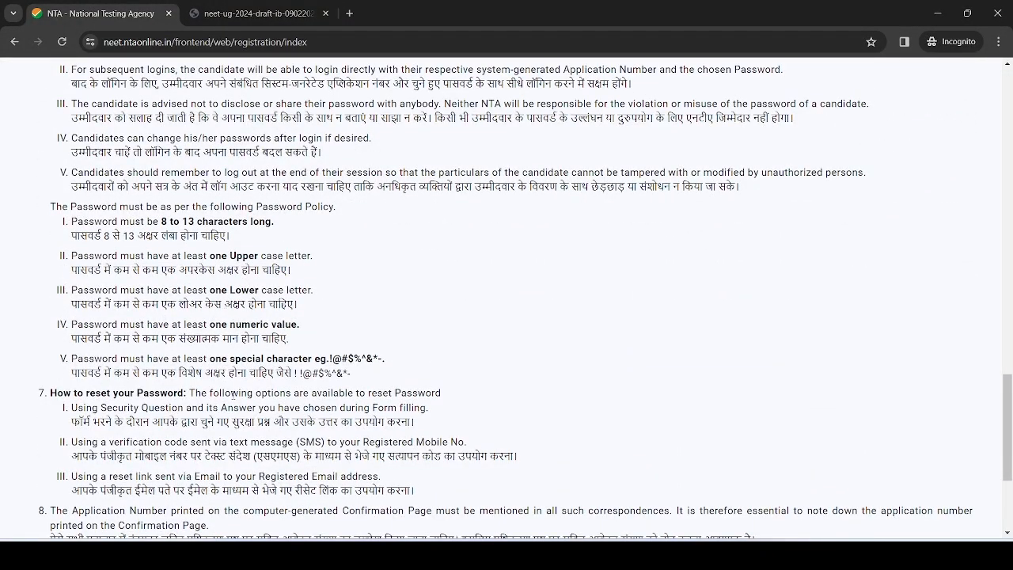
{"action": "scroll", "coordinate": [233, 392], "scroll_direction": "down", "scroll_amount": 2}
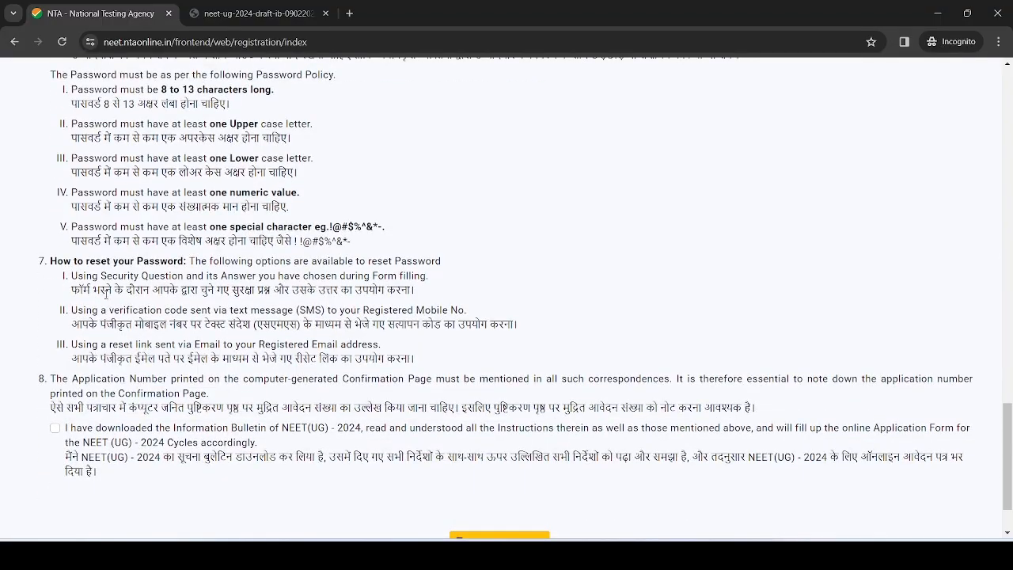
{"action": "scroll", "coordinate": [181, 271], "scroll_direction": "up", "scroll_amount": 15}
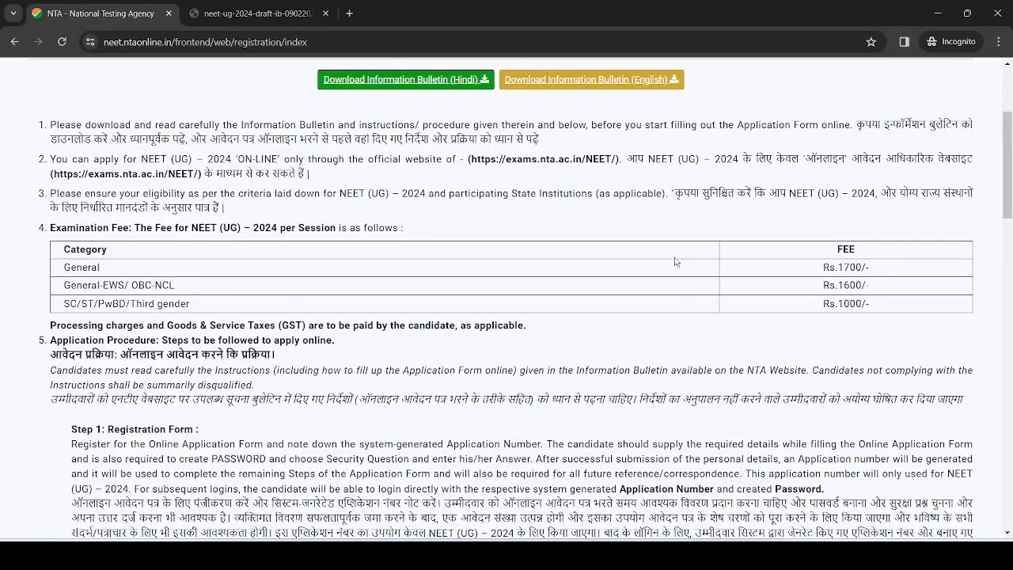
In the bulletin PDF tab, highlight the CODE: 01 and CODE: 02 qualifying-exam headings.
{"action": "left_click", "coordinate": [273, 4]}
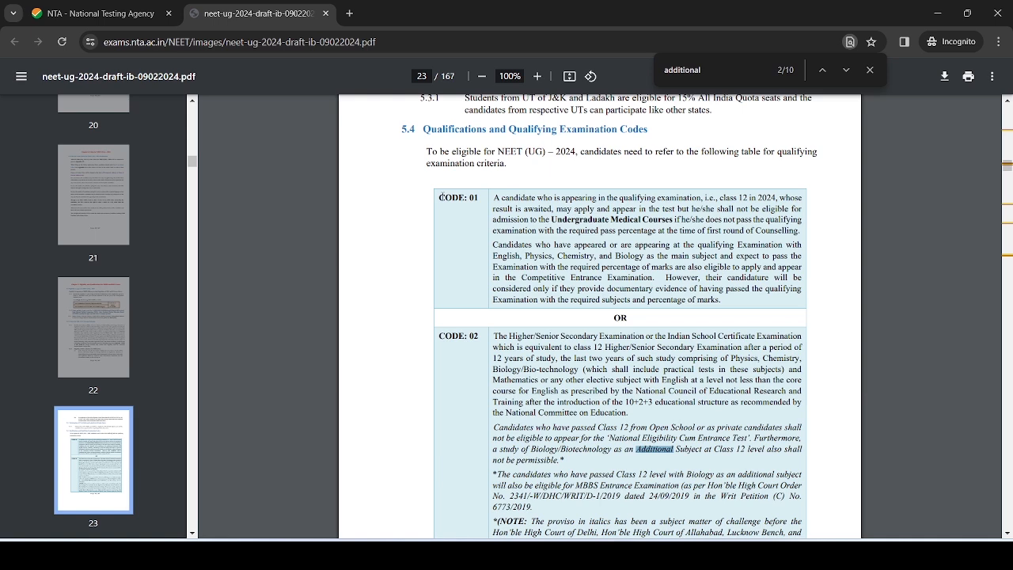
{"action": "left_click_drag", "start_coordinate": [440, 197], "coordinate": [491, 201]}
{"action": "left_click", "coordinate": [487, 247]}
{"action": "scroll", "coordinate": [480, 350], "scroll_direction": "down", "scroll_amount": 2}
{"action": "left_click_drag", "start_coordinate": [438, 204], "coordinate": [488, 204]}
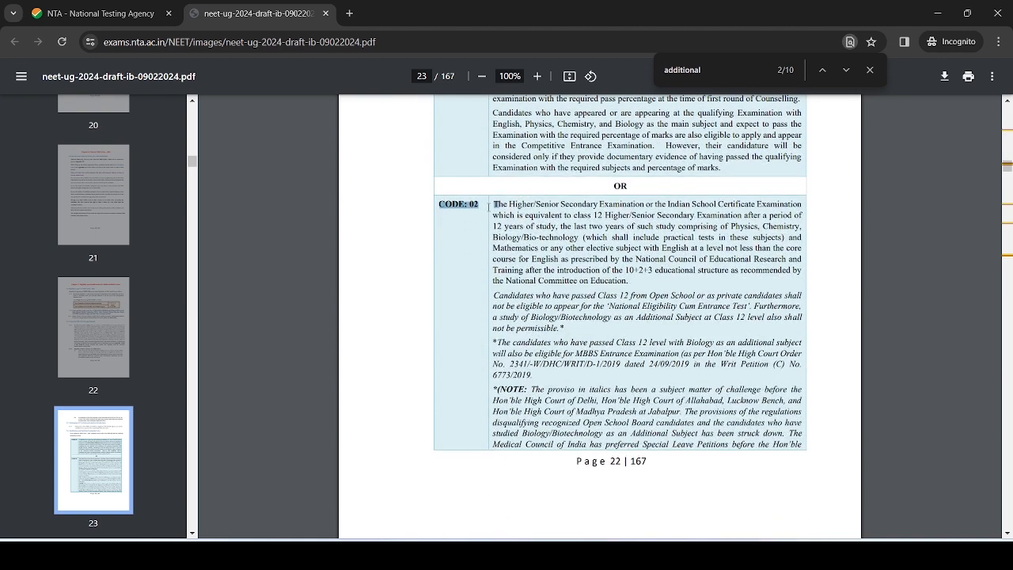
{"action": "left_click", "coordinate": [480, 231]}
{"action": "scroll", "coordinate": [502, 319], "scroll_direction": "down", "scroll_amount": 5}
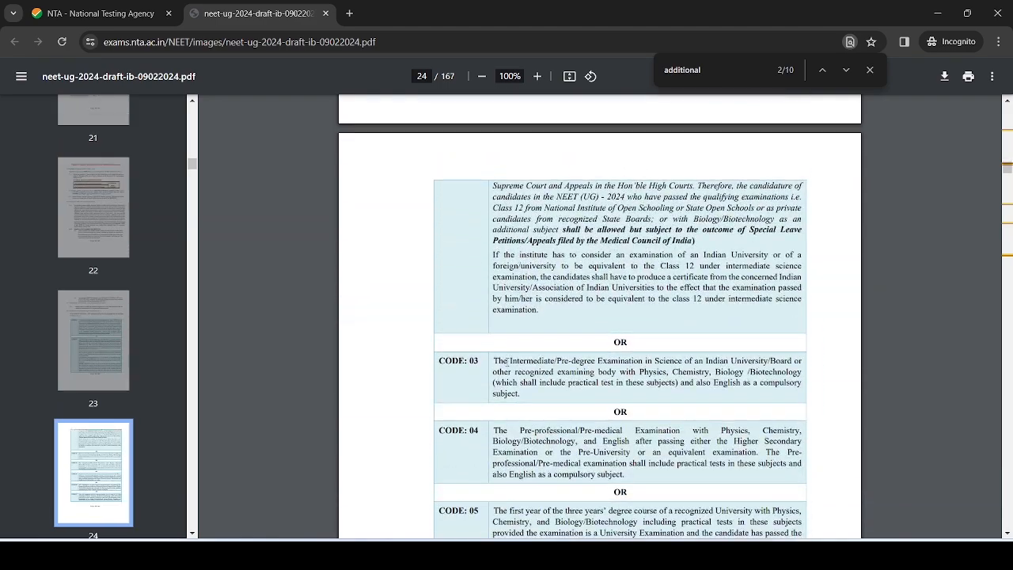
{"action": "scroll", "coordinate": [507, 360], "scroll_direction": "up", "scroll_amount": 5}
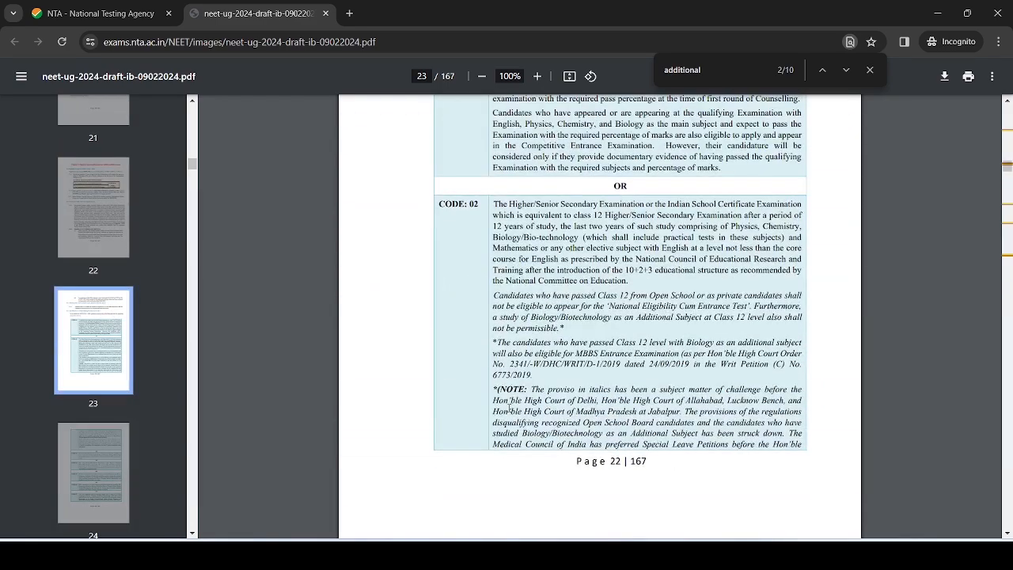
{"action": "scroll", "coordinate": [510, 408], "scroll_direction": "down", "scroll_amount": 2}
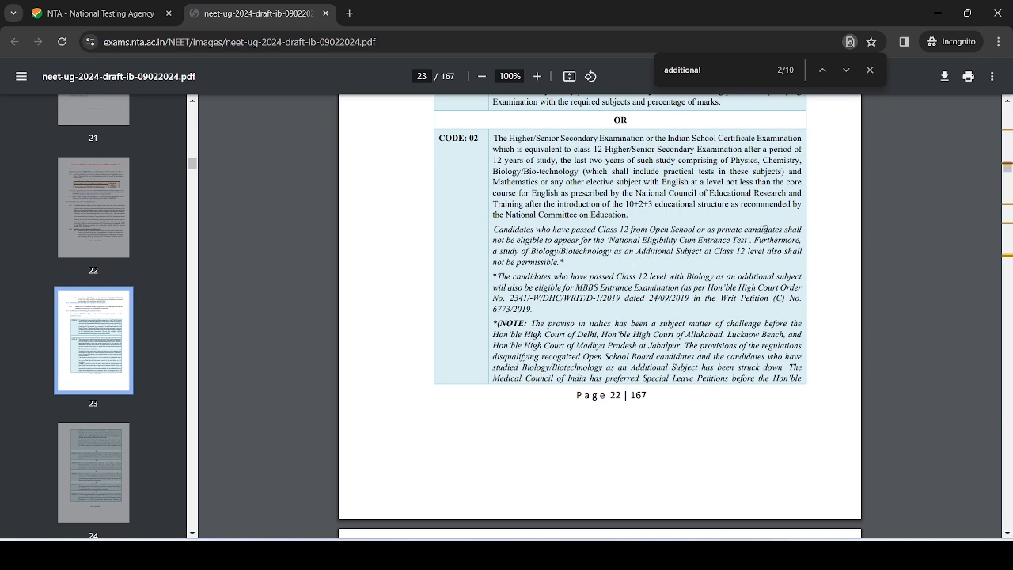
{"action": "left_click_drag", "start_coordinate": [649, 230], "coordinate": [777, 234]}
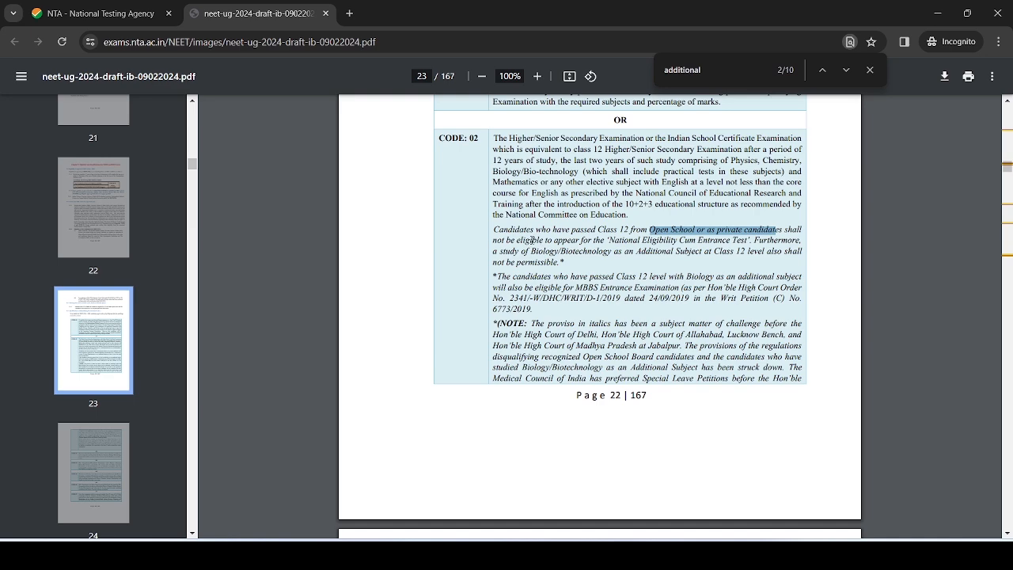
{"action": "left_click_drag", "start_coordinate": [493, 239], "coordinate": [589, 240]}
{"action": "left_click", "coordinate": [589, 240]}
{"action": "scroll", "coordinate": [557, 323], "scroll_direction": "down", "scroll_amount": 2}
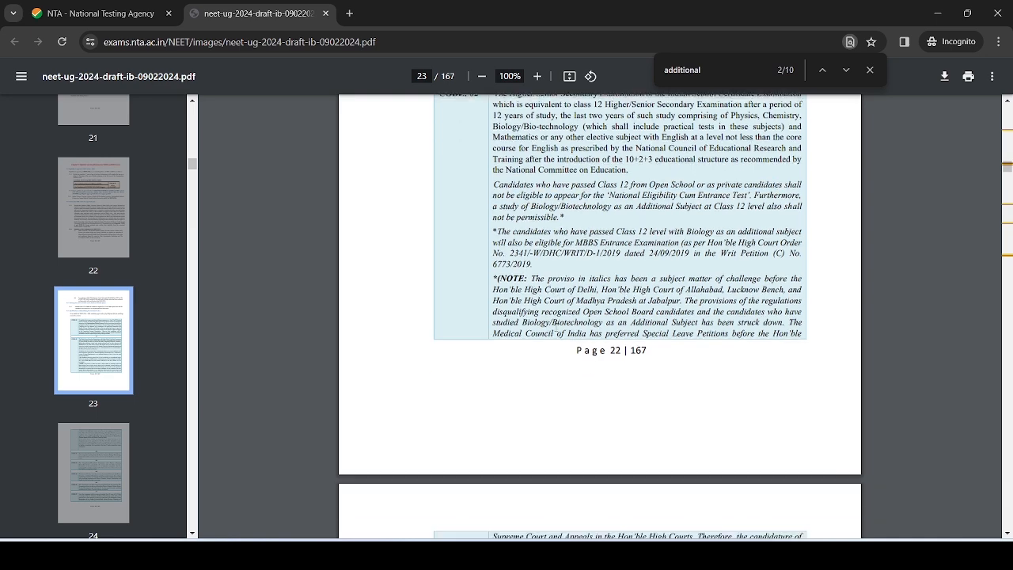
{"action": "left_click_drag", "start_coordinate": [543, 259], "coordinate": [729, 301]}
{"action": "left_click", "coordinate": [724, 305]}
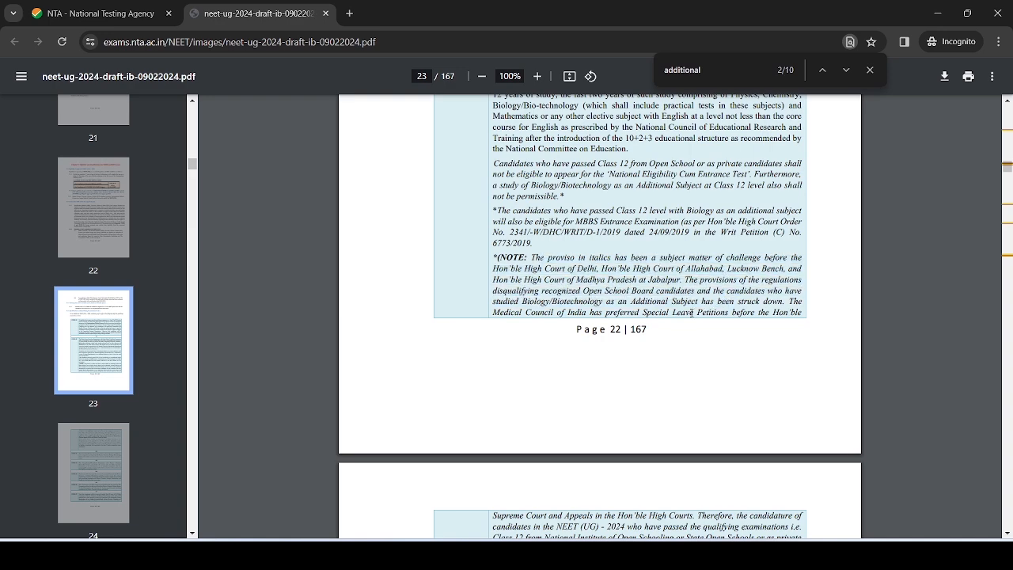
{"action": "scroll", "coordinate": [657, 344], "scroll_direction": "down", "scroll_amount": 2}
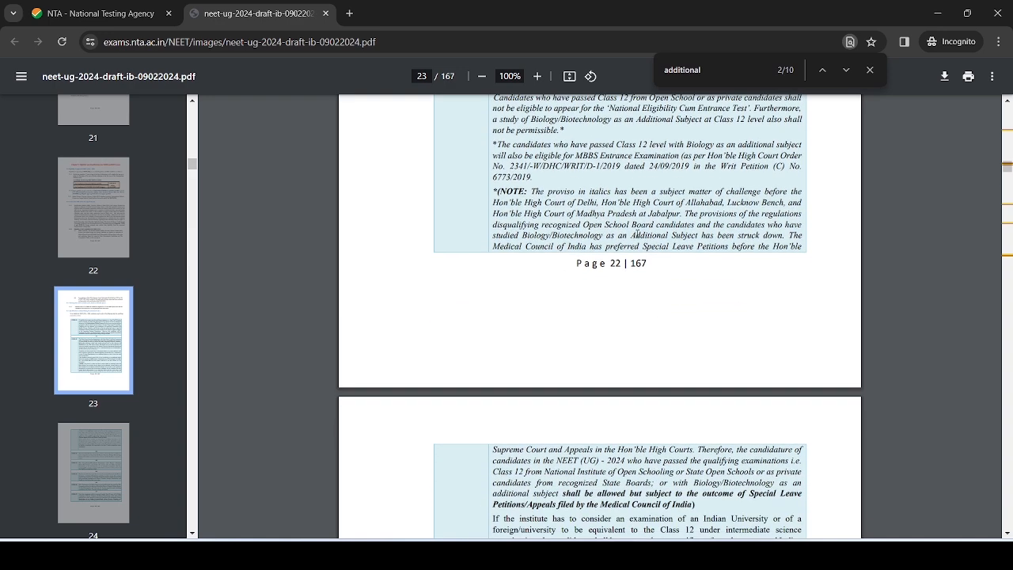
{"action": "left_click_drag", "start_coordinate": [631, 235], "coordinate": [703, 236]}
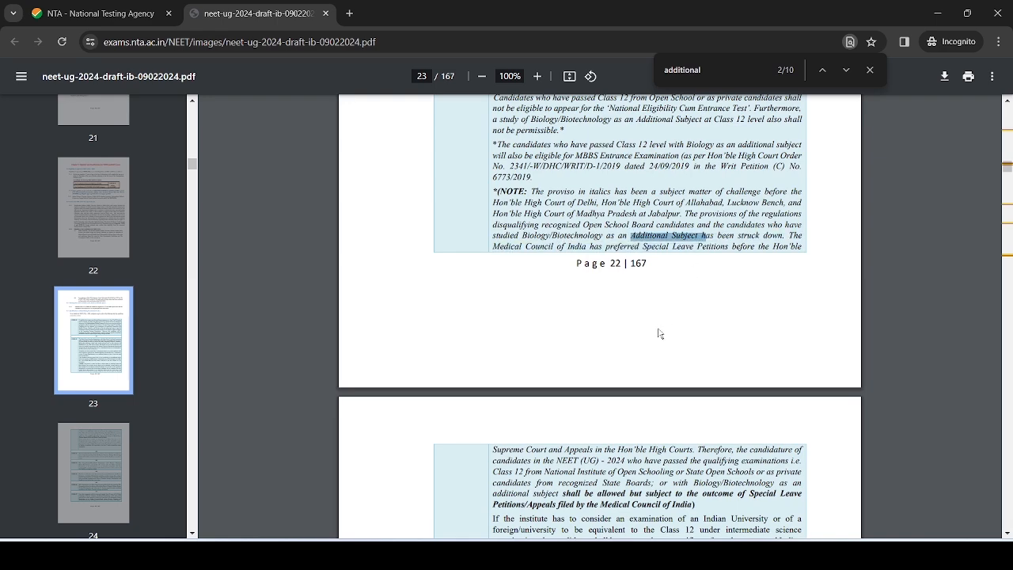
{"action": "scroll", "coordinate": [642, 361], "scroll_direction": "down", "scroll_amount": 3}
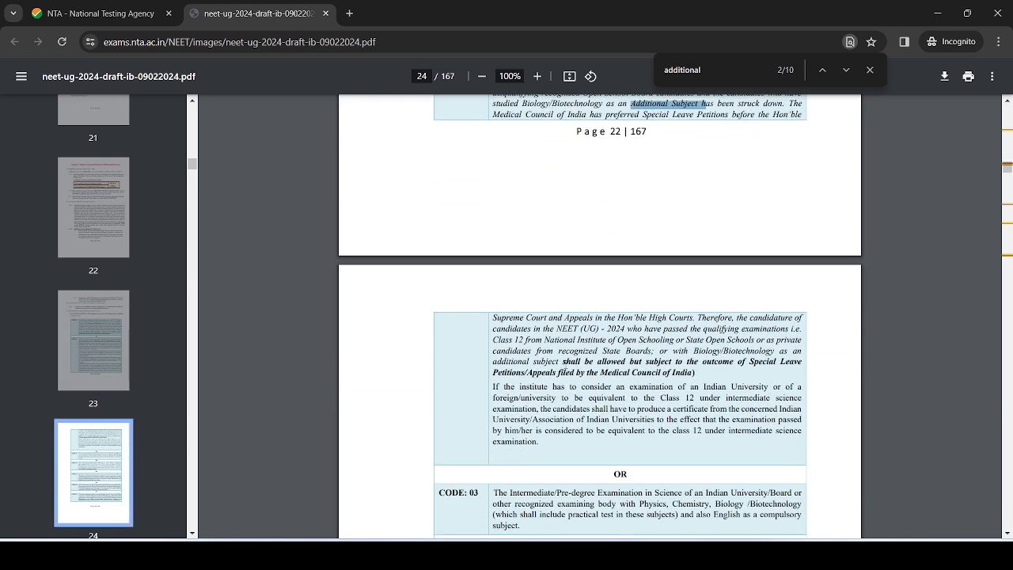
{"action": "scroll", "coordinate": [576, 308], "scroll_direction": "up", "scroll_amount": 1}
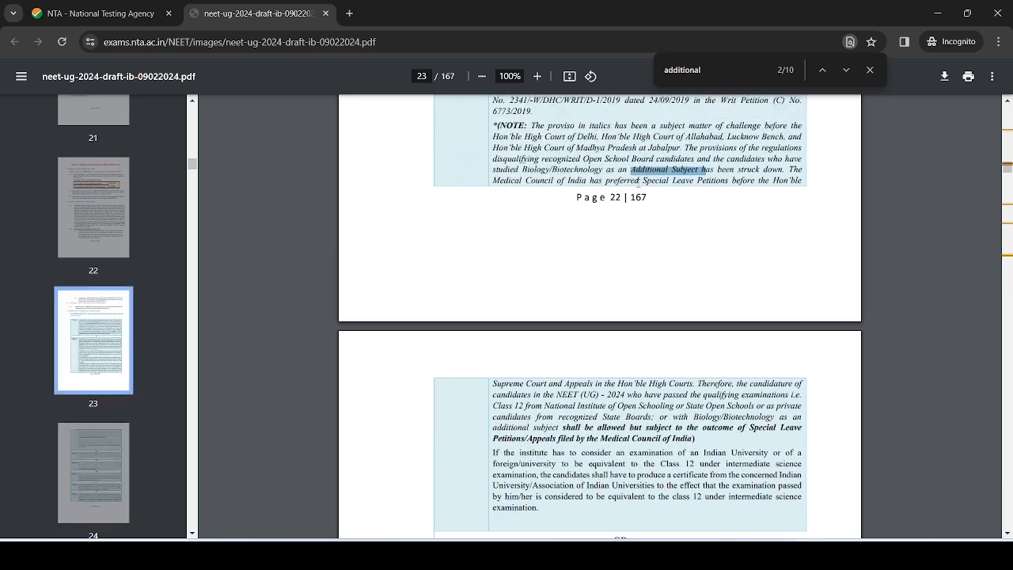
{"action": "scroll", "coordinate": [598, 341], "scroll_direction": "down", "scroll_amount": 1}
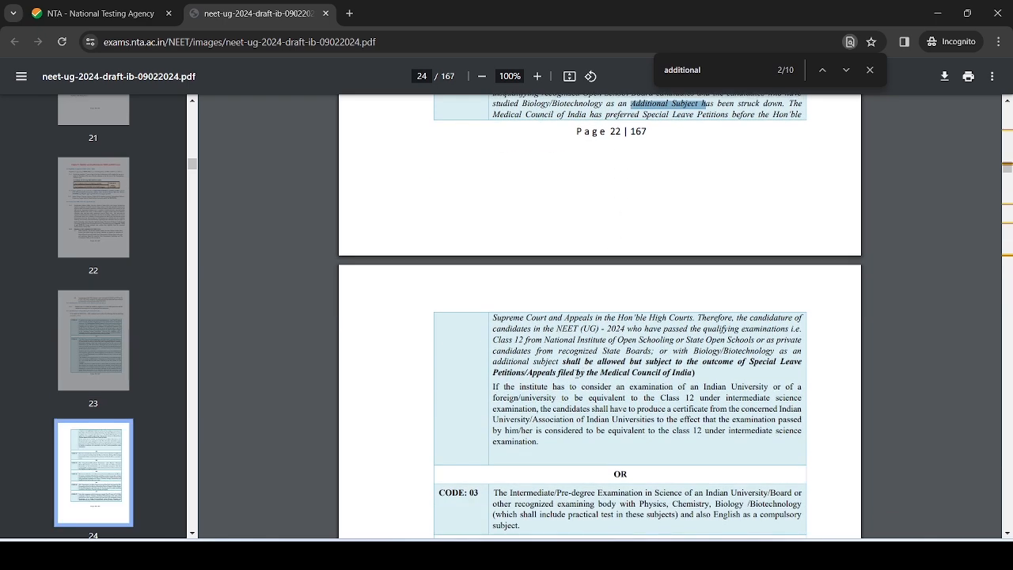
{"action": "scroll", "coordinate": [568, 366], "scroll_direction": "down", "scroll_amount": 1}
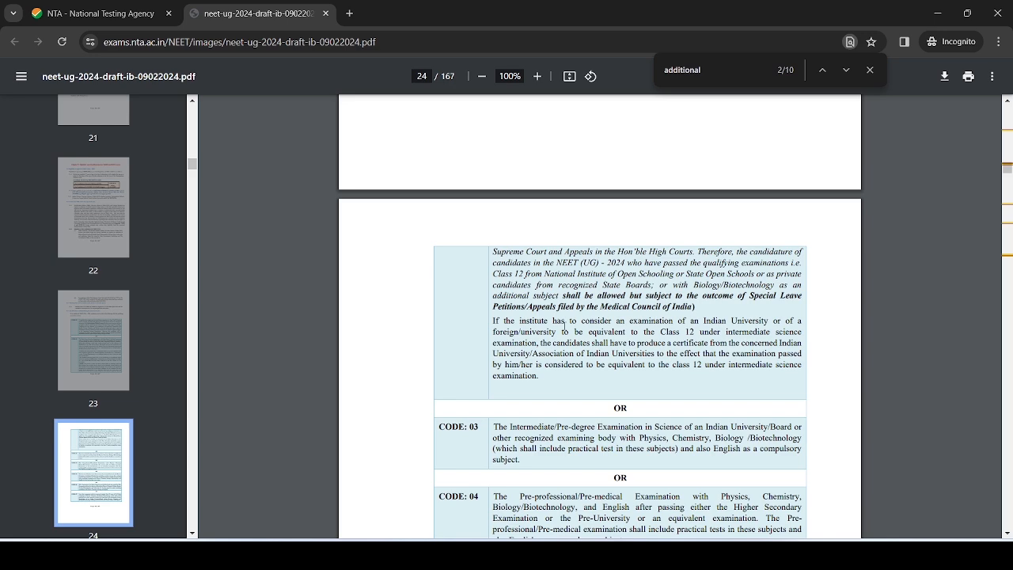
{"action": "scroll", "coordinate": [565, 341], "scroll_direction": "down", "scroll_amount": 1}
{"action": "scroll", "coordinate": [565, 341], "scroll_direction": "up", "scroll_amount": 3}
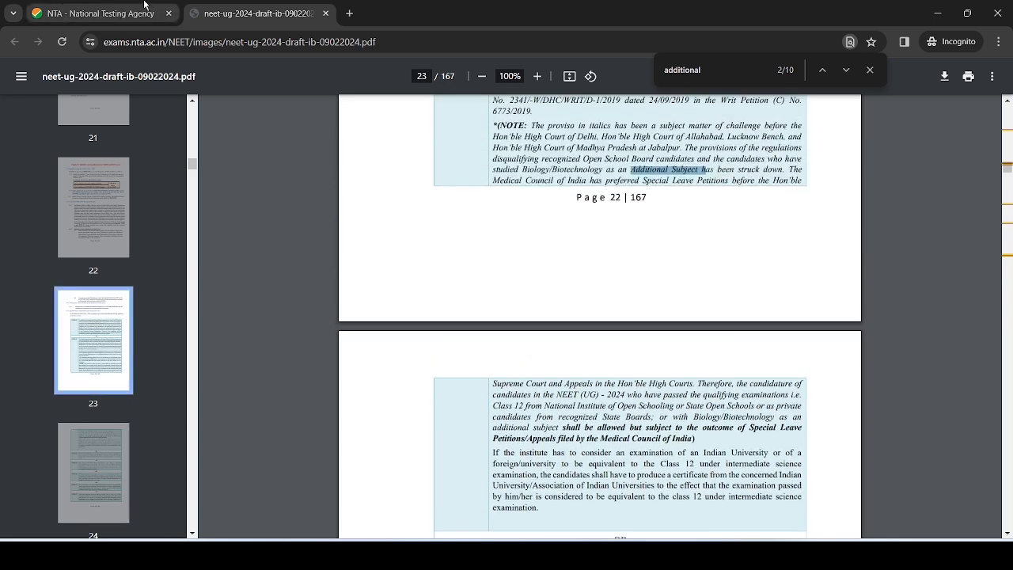
Back on the registration instructions, confirm the bulletin was read and proceed.
{"action": "left_click", "coordinate": [89, 14]}
{"action": "scroll", "coordinate": [495, 340], "scroll_direction": "down", "scroll_amount": 4}
{"action": "scroll", "coordinate": [496, 340], "scroll_direction": "down", "scroll_amount": 15}
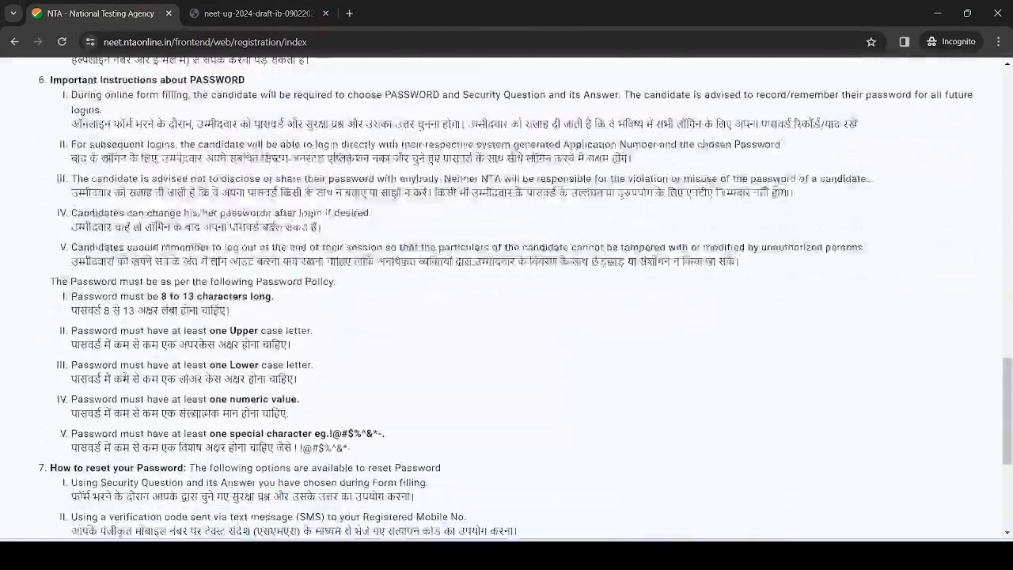
{"action": "scroll", "coordinate": [506, 317], "scroll_direction": "down", "scroll_amount": 4}
{"action": "left_click", "coordinate": [55, 349]}
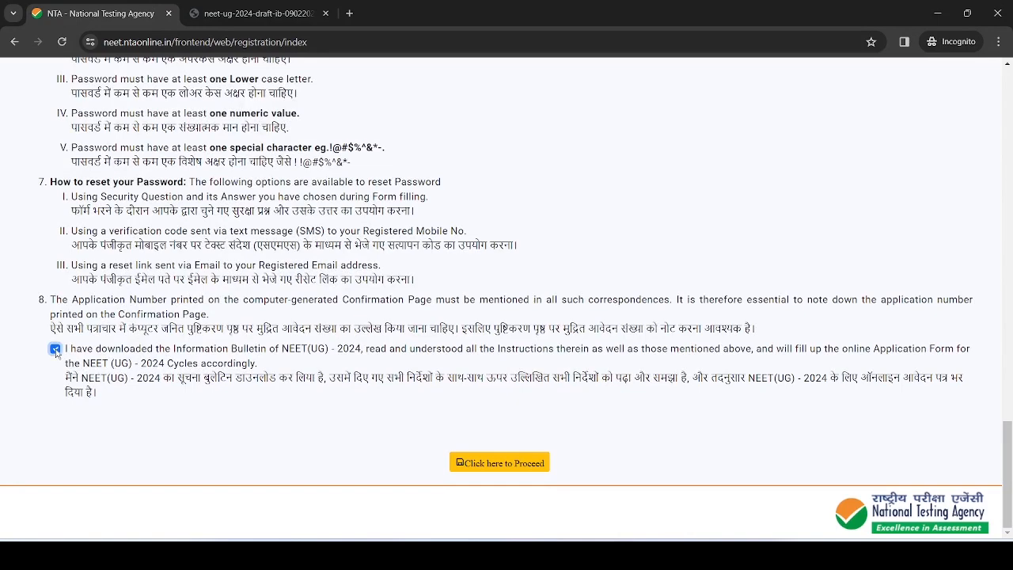
{"action": "left_click", "coordinate": [513, 466]}
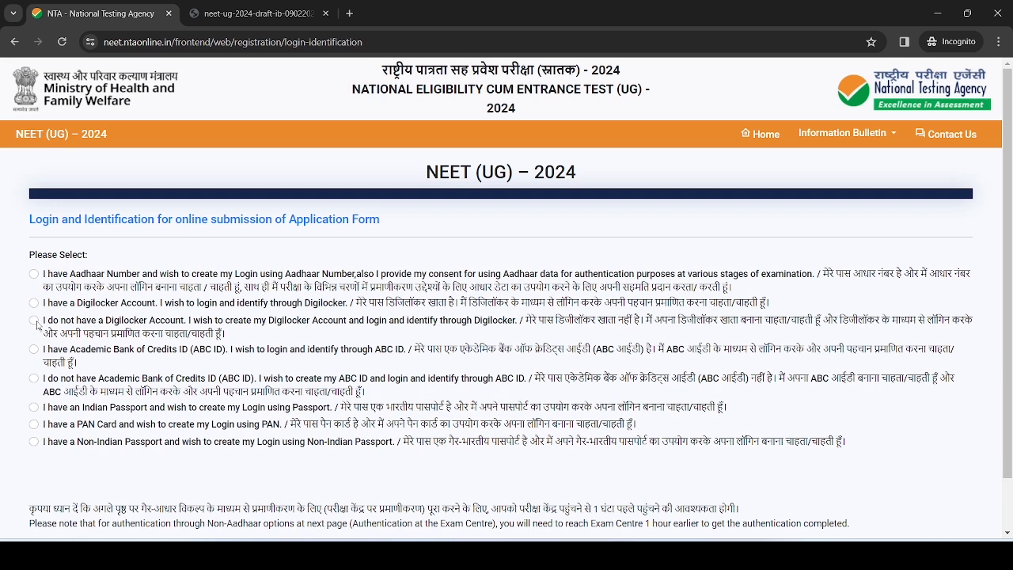
Choose PAN Card identification, enter the PAN number and continue.
{"action": "scroll", "coordinate": [57, 457], "scroll_direction": "down", "scroll_amount": 1}
{"action": "left_click", "coordinate": [34, 365]}
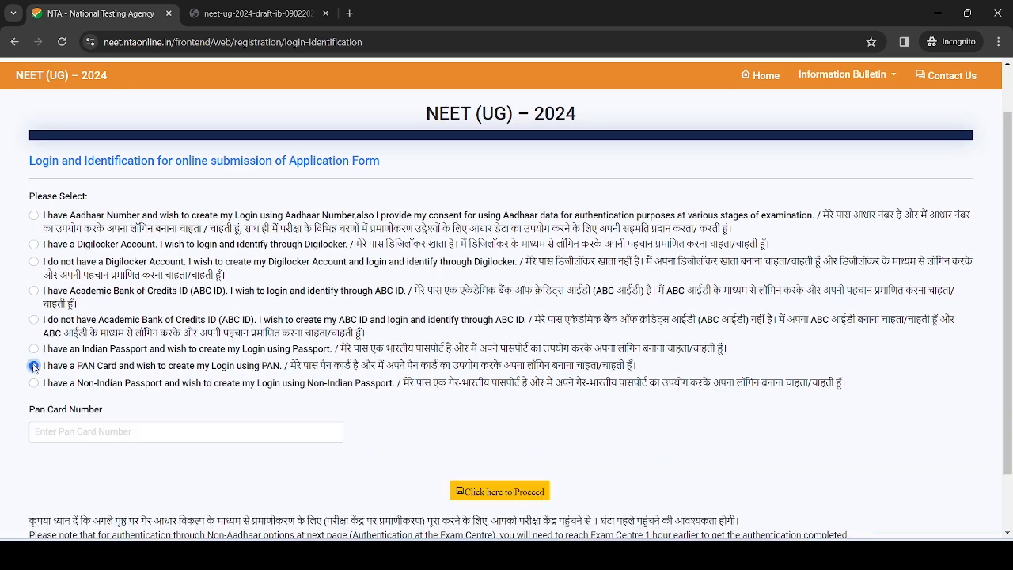
{"action": "scroll", "coordinate": [34, 366], "scroll_direction": "up", "scroll_amount": 1}
{"action": "scroll", "coordinate": [83, 435], "scroll_direction": "down", "scroll_amount": 2}
{"action": "left_click", "coordinate": [79, 363]}
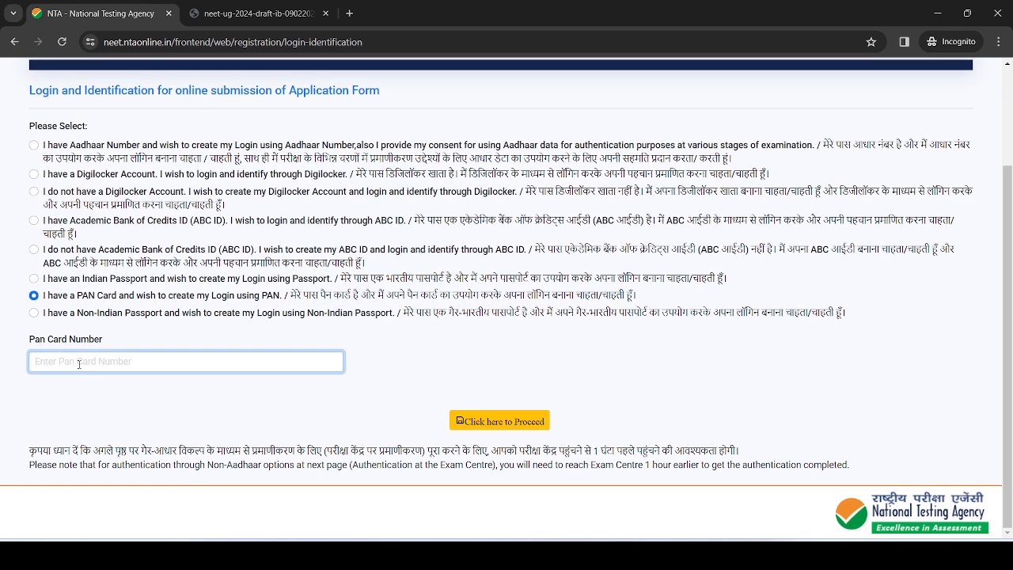
{"action": "left_click", "coordinate": [500, 421]}
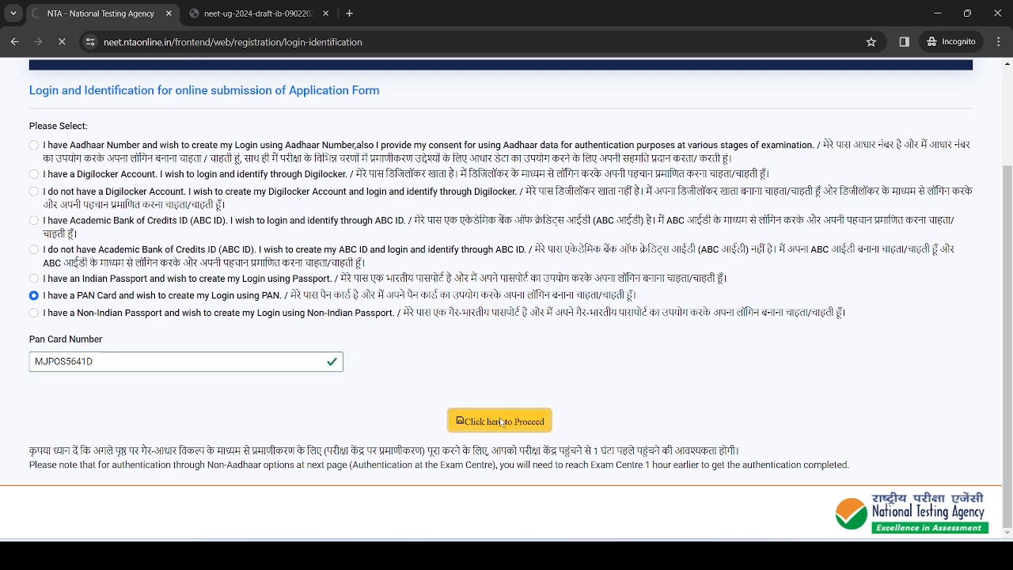
Enter the candidate's, father's and mother's full names.
{"action": "scroll", "coordinate": [414, 318], "scroll_direction": "down", "scroll_amount": 1}
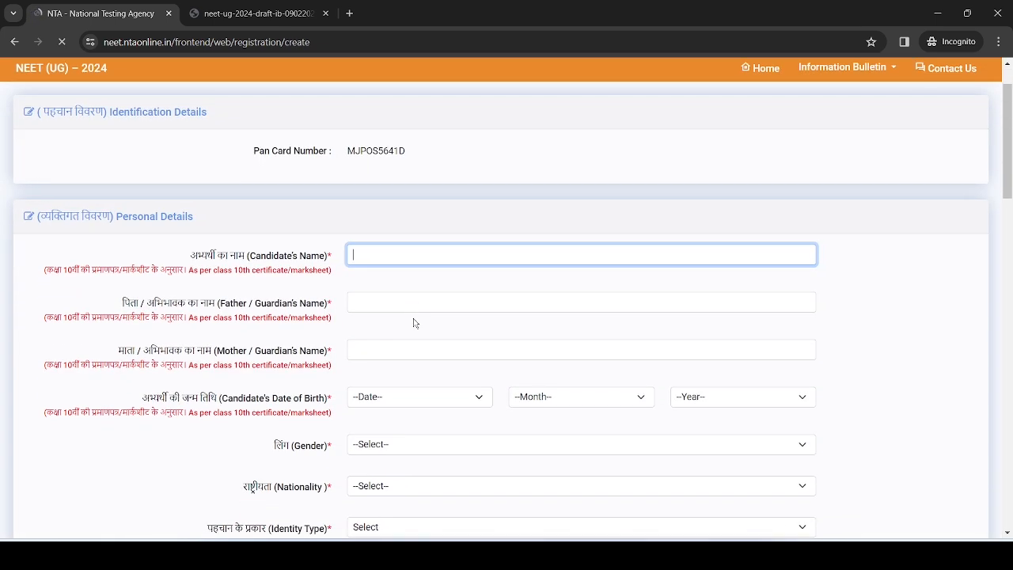
{"action": "key", "text": "Tab"}
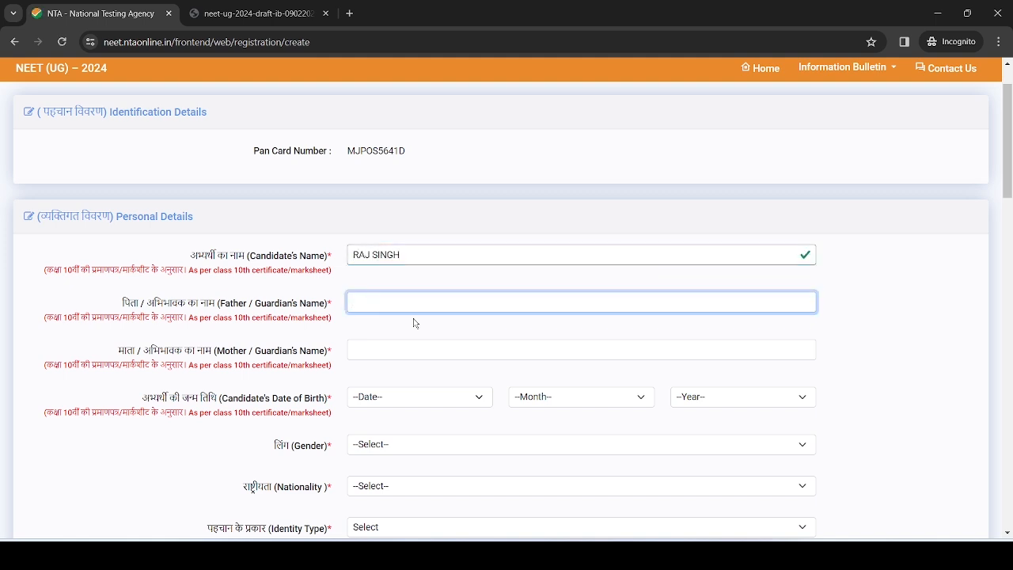
{"action": "key", "text": "Tab"}
Set the date of birth to 08 March 2003.
{"action": "scroll", "coordinate": [427, 328], "scroll_direction": "down", "scroll_amount": 1}
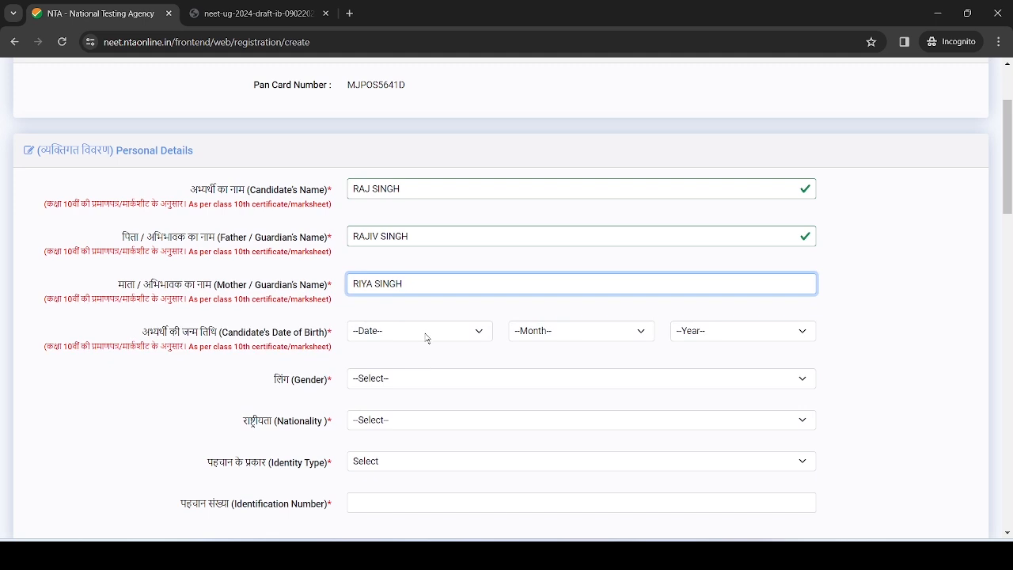
{"action": "left_click", "coordinate": [426, 338]}
{"action": "left_click", "coordinate": [375, 193]}
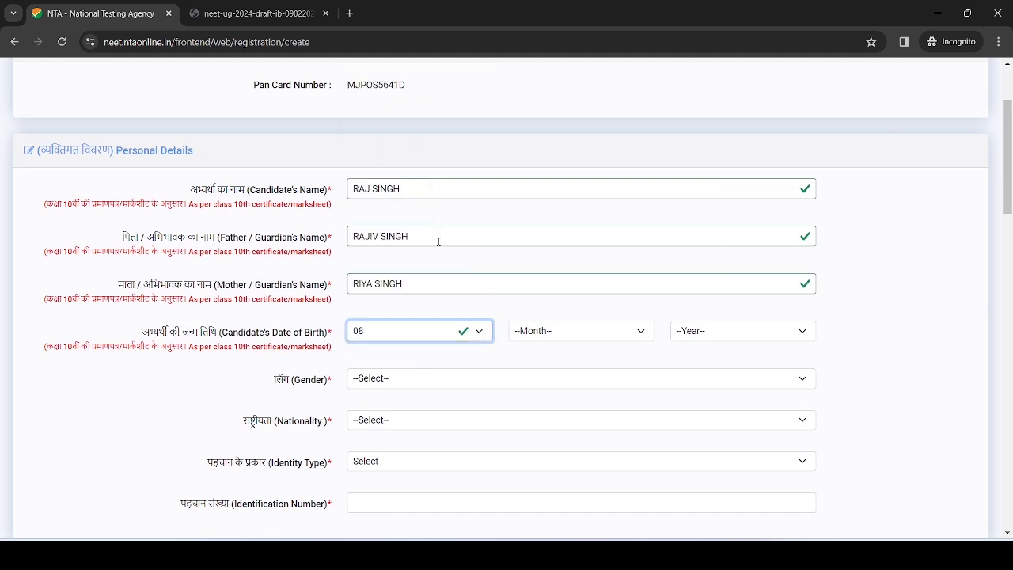
{"action": "left_click", "coordinate": [544, 330]}
{"action": "left_click", "coordinate": [533, 386]}
{"action": "left_click", "coordinate": [702, 333]}
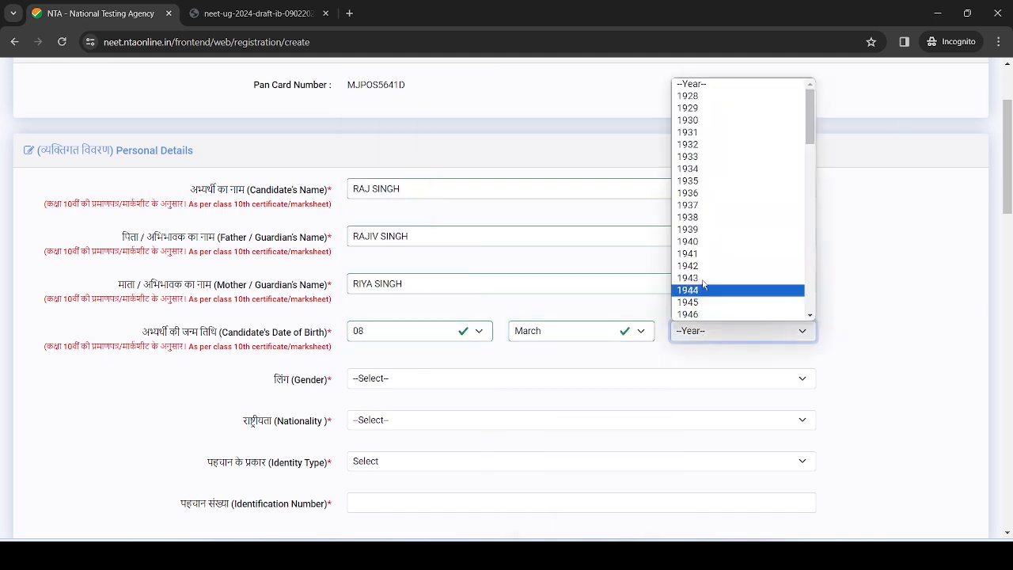
{"action": "scroll", "coordinate": [705, 237], "scroll_direction": "down", "scroll_amount": 10}
{"action": "scroll", "coordinate": [706, 253], "scroll_direction": "up", "scroll_amount": 4}
{"action": "scroll", "coordinate": [697, 268], "scroll_direction": "down", "scroll_amount": 4}
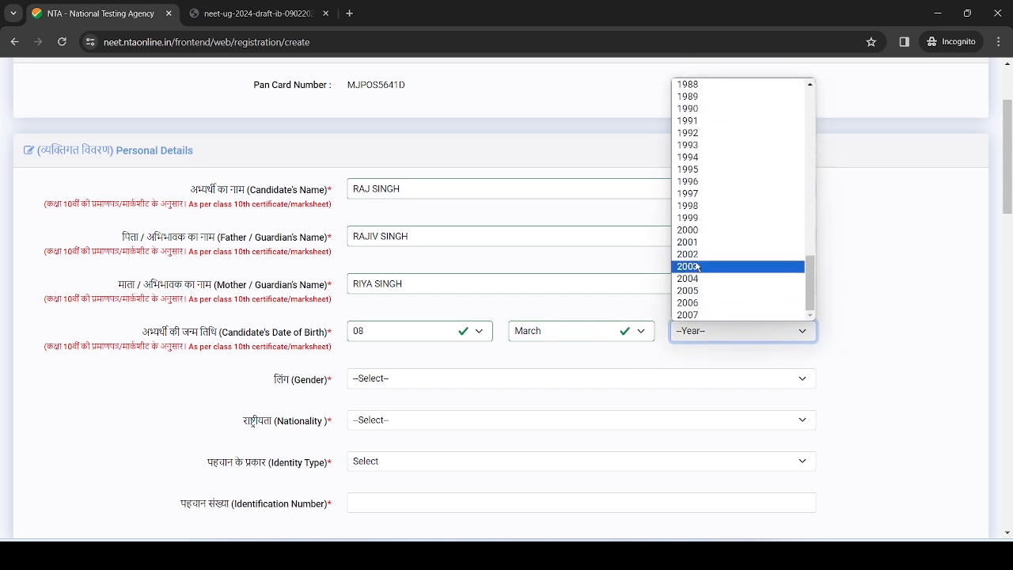
{"action": "left_click", "coordinate": [696, 266]}
Set gender to MALE and nationality to INDIAN.
{"action": "left_click", "coordinate": [400, 380]}
{"action": "left_click", "coordinate": [405, 407]}
{"action": "scroll", "coordinate": [377, 431], "scroll_direction": "down", "scroll_amount": 2}
{"action": "left_click", "coordinate": [388, 291]}
{"action": "left_click", "coordinate": [381, 320]}
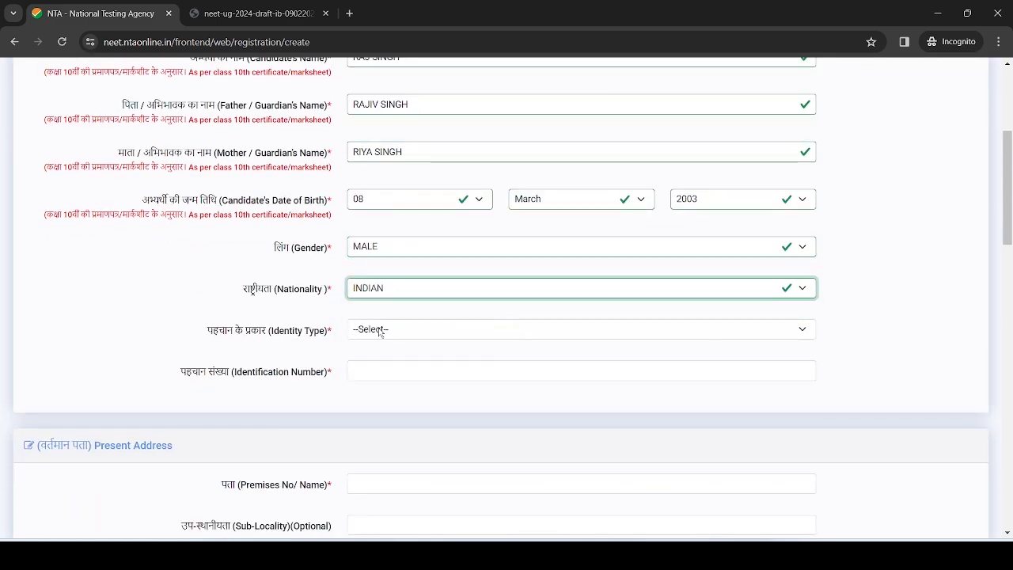
Choose PAN CARD as identity type and paste the PAN number as identification.
{"action": "left_click", "coordinate": [381, 329]}
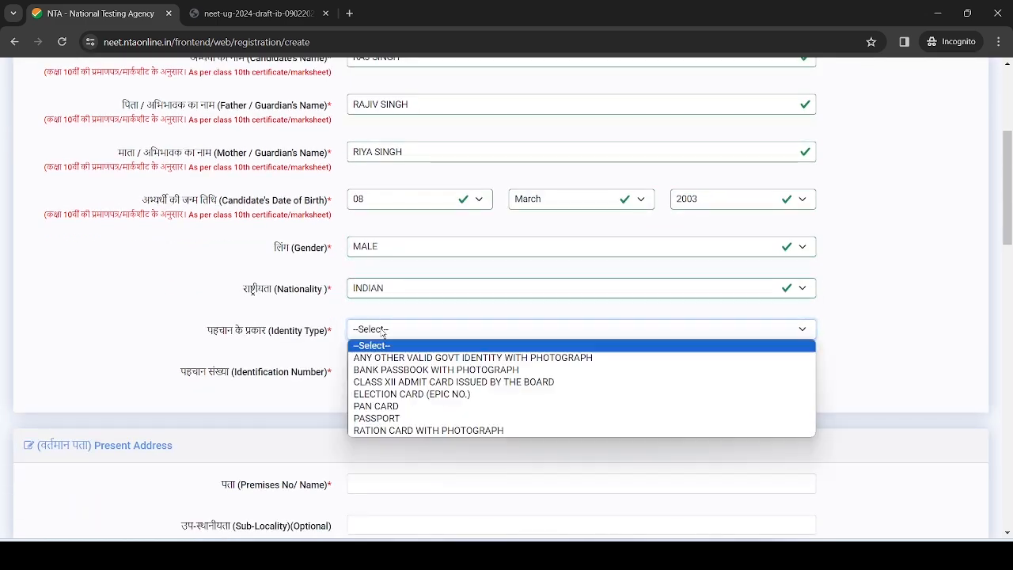
{"action": "left_click", "coordinate": [388, 408]}
{"action": "scroll", "coordinate": [384, 389], "scroll_direction": "down", "scroll_amount": 1}
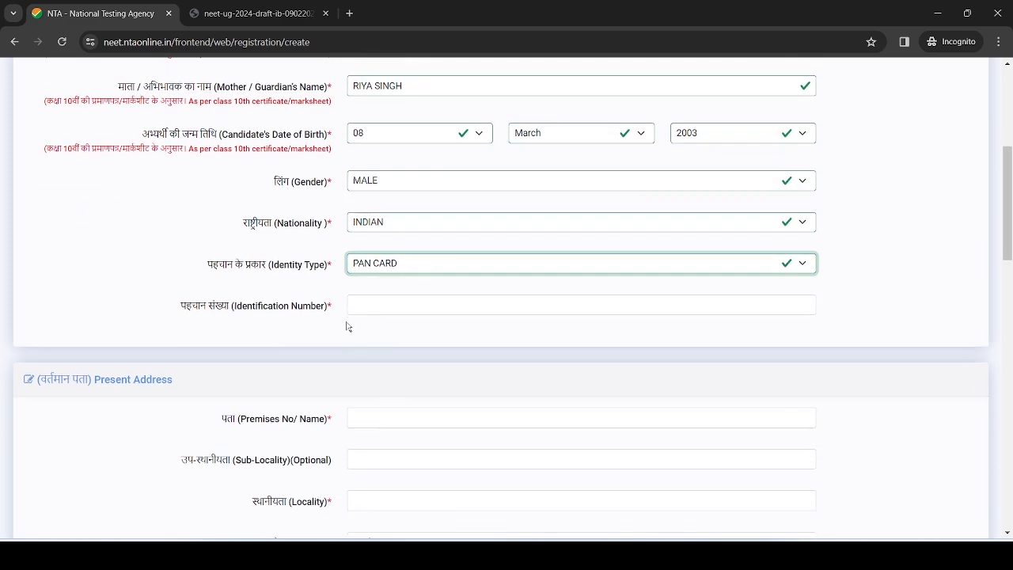
{"action": "scroll", "coordinate": [355, 303], "scroll_direction": "up", "scroll_amount": 3}
{"action": "scroll", "coordinate": [360, 302], "scroll_direction": "up", "scroll_amount": 1}
{"action": "left_click_drag", "start_coordinate": [348, 216], "coordinate": [408, 228]}
{"action": "key", "text": "ctrl+c"}
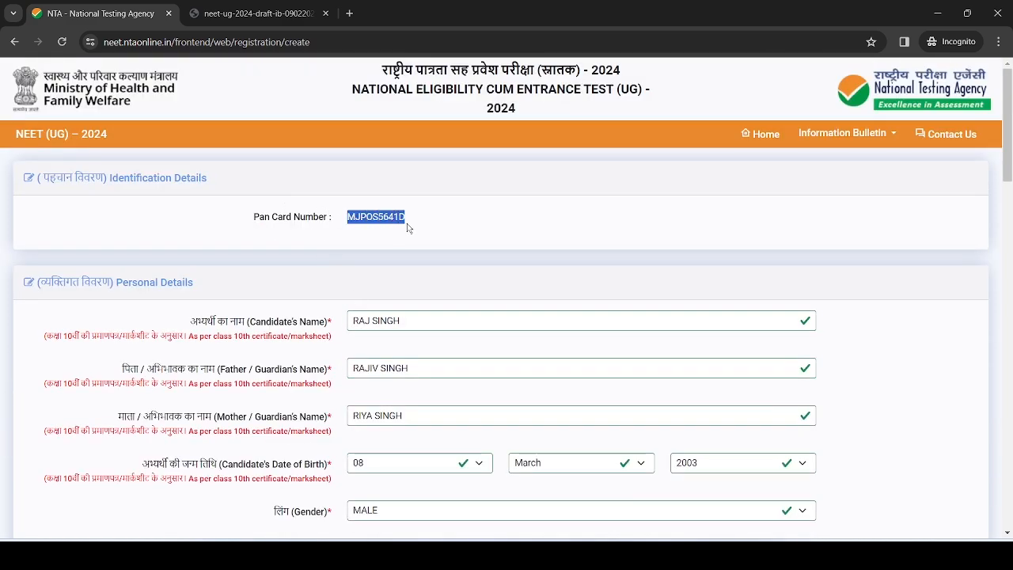
{"action": "scroll", "coordinate": [357, 359], "scroll_direction": "down", "scroll_amount": 8}
{"action": "left_click", "coordinate": [355, 172]}
{"action": "key", "text": "ctrl+v"}
{"action": "scroll", "coordinate": [353, 287], "scroll_direction": "down", "scroll_amount": 2}
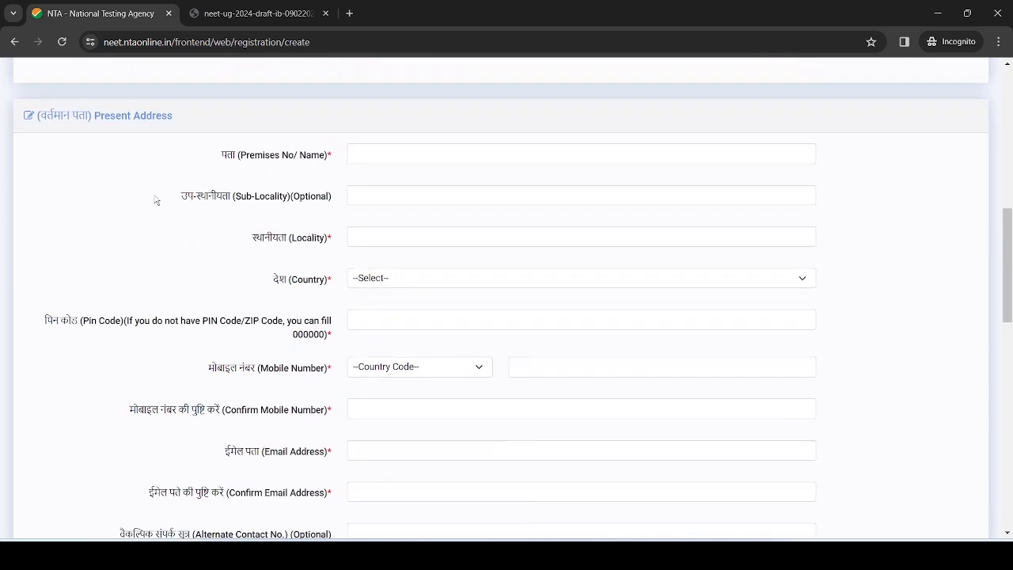
Fill in the present address premises and locality fields.
{"action": "left_click", "coordinate": [373, 153]}
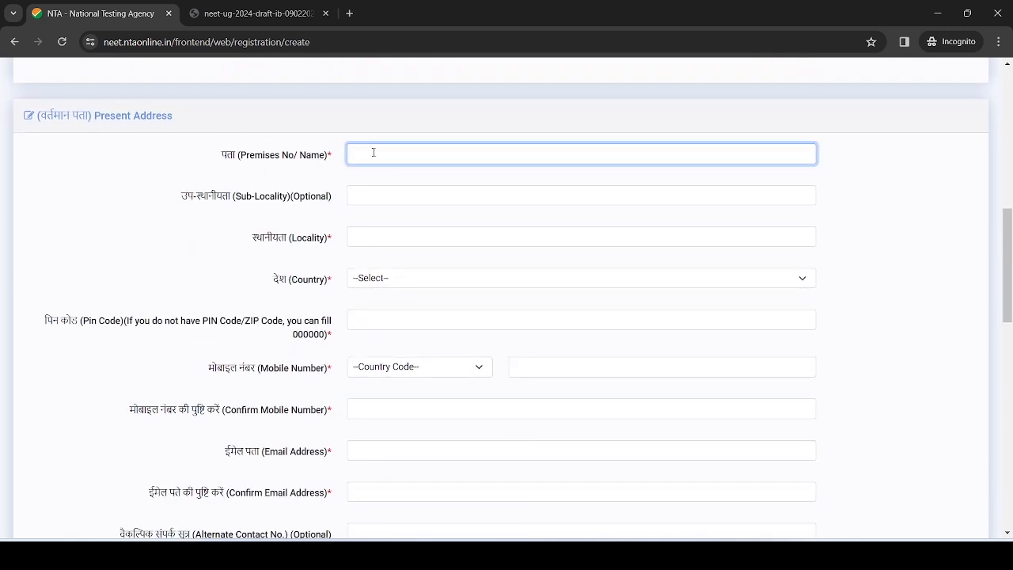
{"action": "type", "text": "SEC 62"}
{"action": "left_click", "coordinate": [380, 238]}
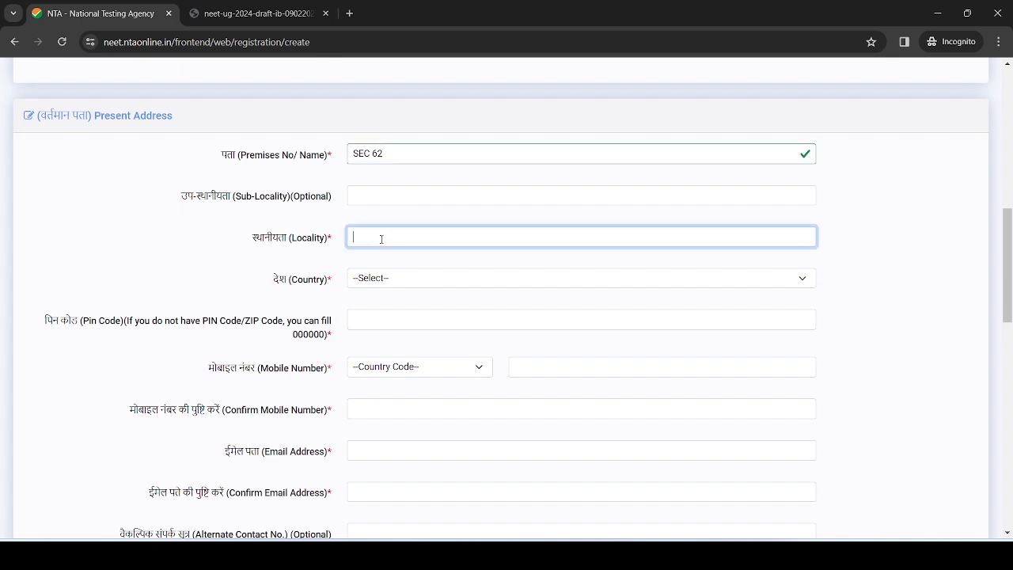
{"action": "type", "text": "NOIDA"}
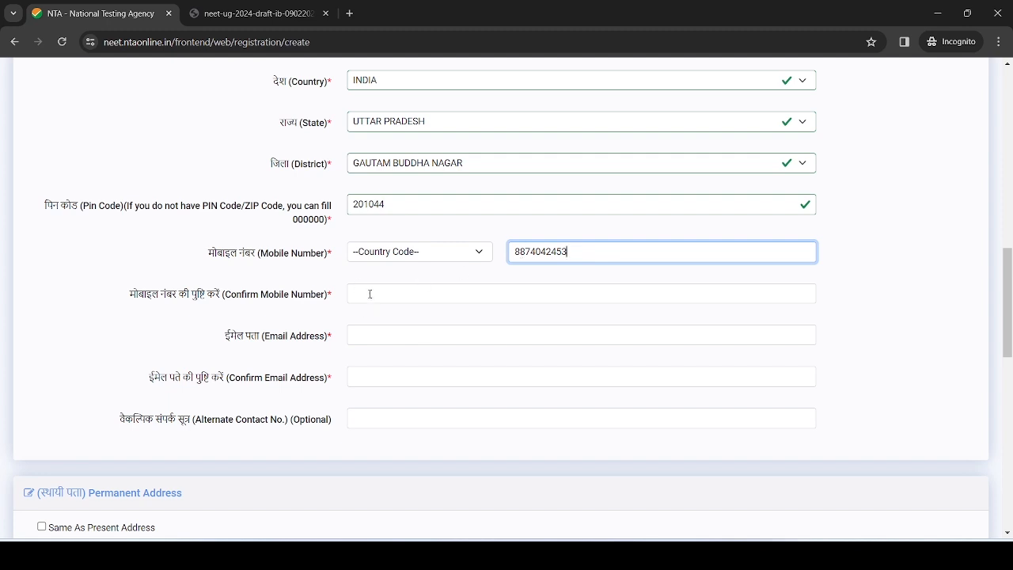
{"action": "left_click", "coordinate": [369, 294]}
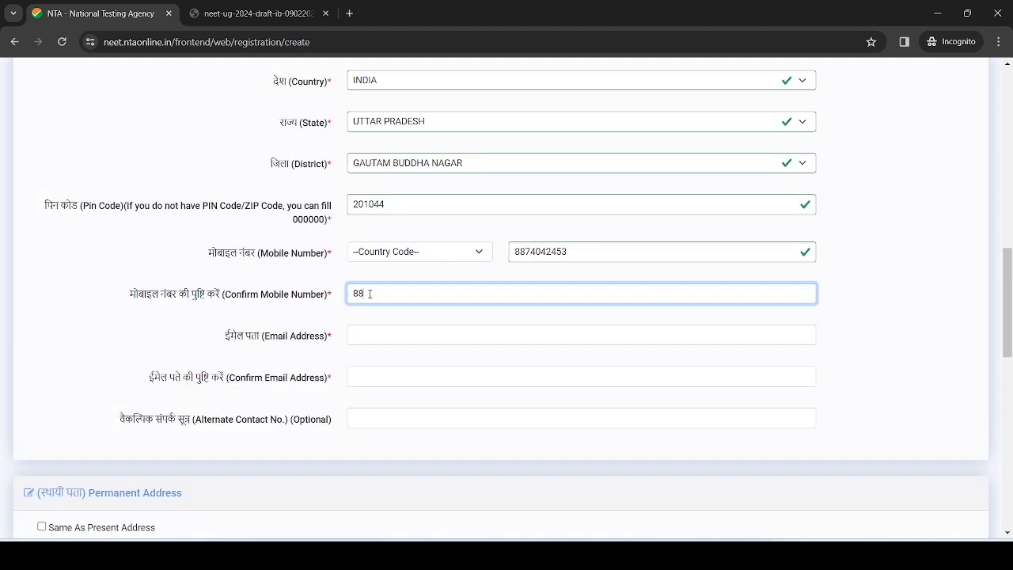
Re-enter the mobile number in Confirm Mobile Number.
{"action": "left_click", "coordinate": [325, 321]}
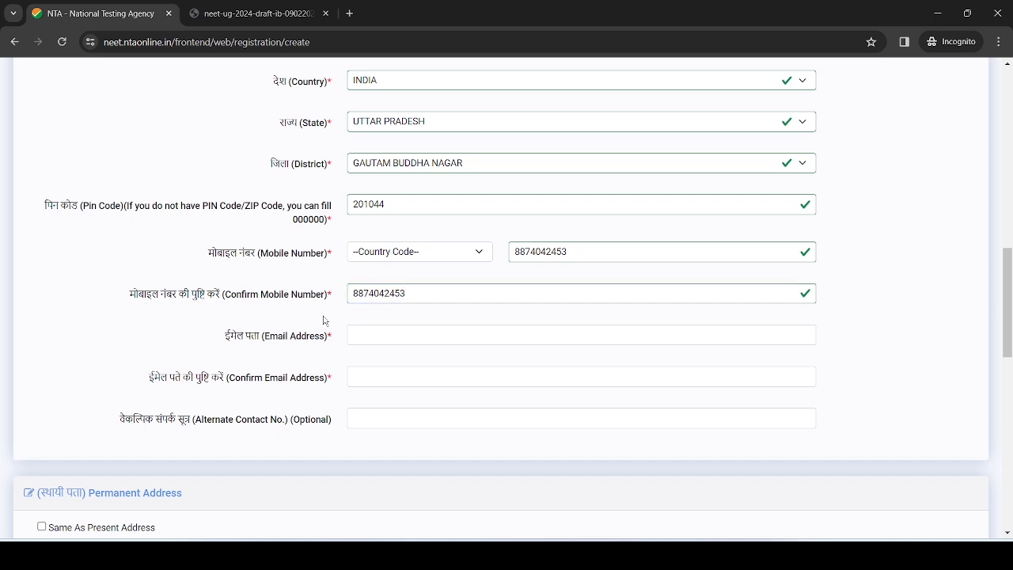
{"action": "scroll", "coordinate": [325, 321], "scroll_direction": "down", "scroll_amount": 1}
Enter the candidate's email address and retype it in Confirm Email Address.
{"action": "left_click", "coordinate": [363, 269]}
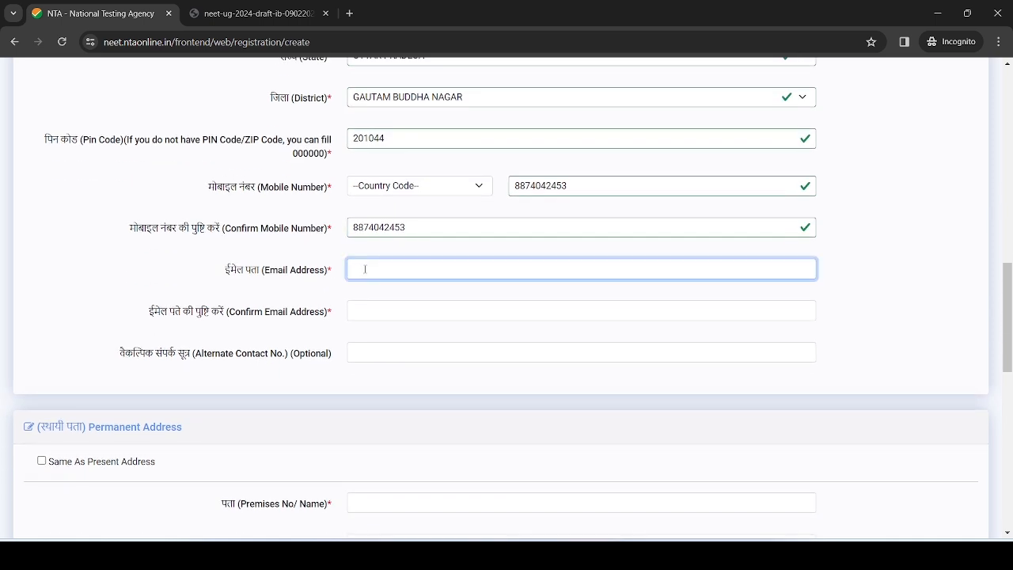
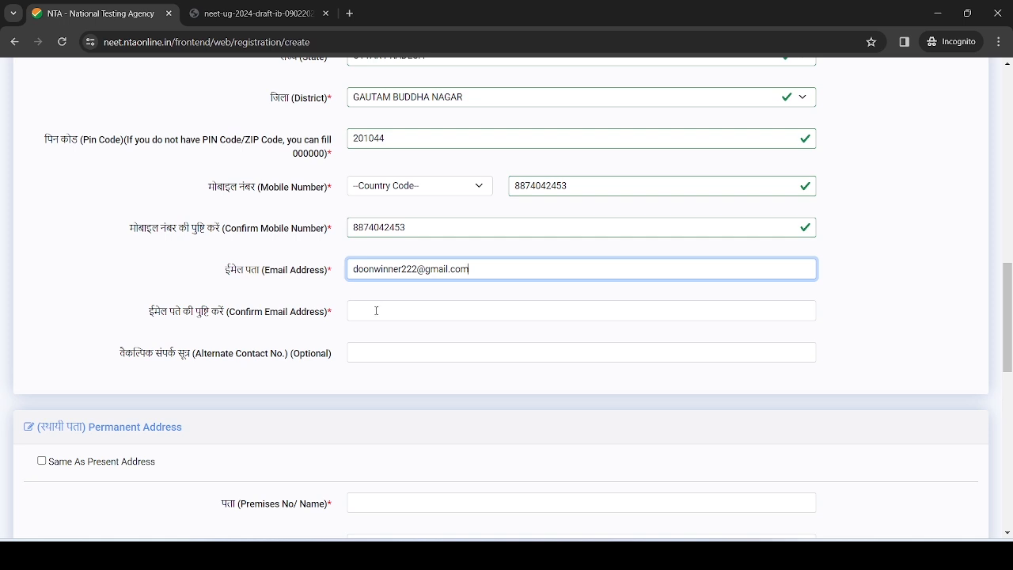
{"action": "scroll", "coordinate": [376, 311], "scroll_direction": "down", "scroll_amount": 1}
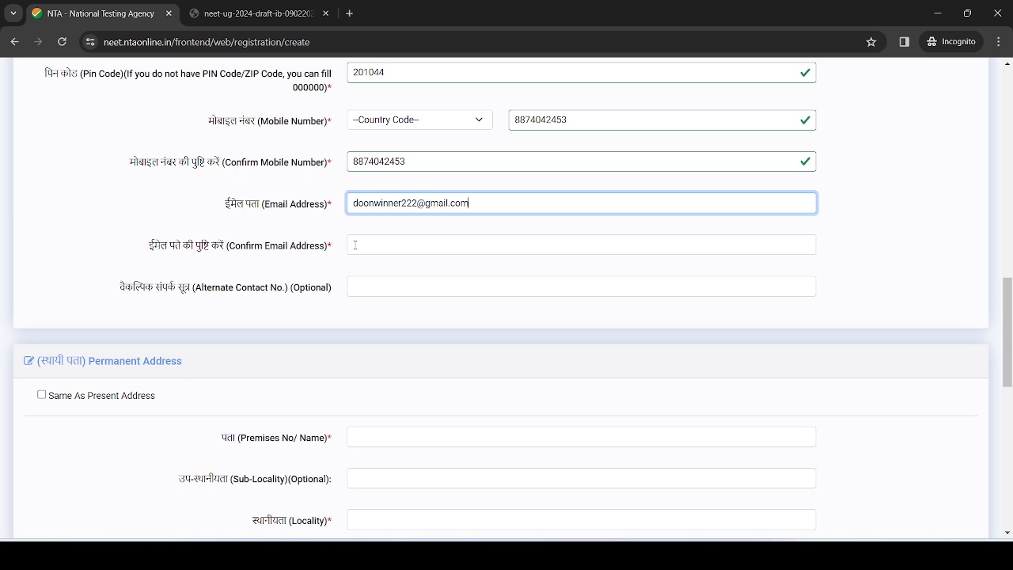
{"action": "scroll", "coordinate": [397, 274], "scroll_direction": "up", "scroll_amount": 1}
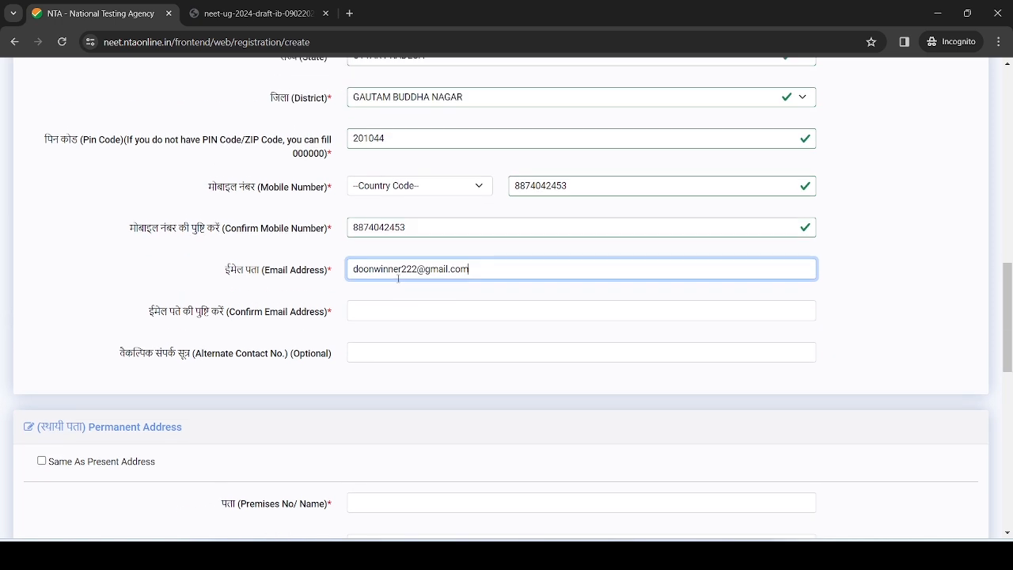
{"action": "left_click", "coordinate": [392, 317]}
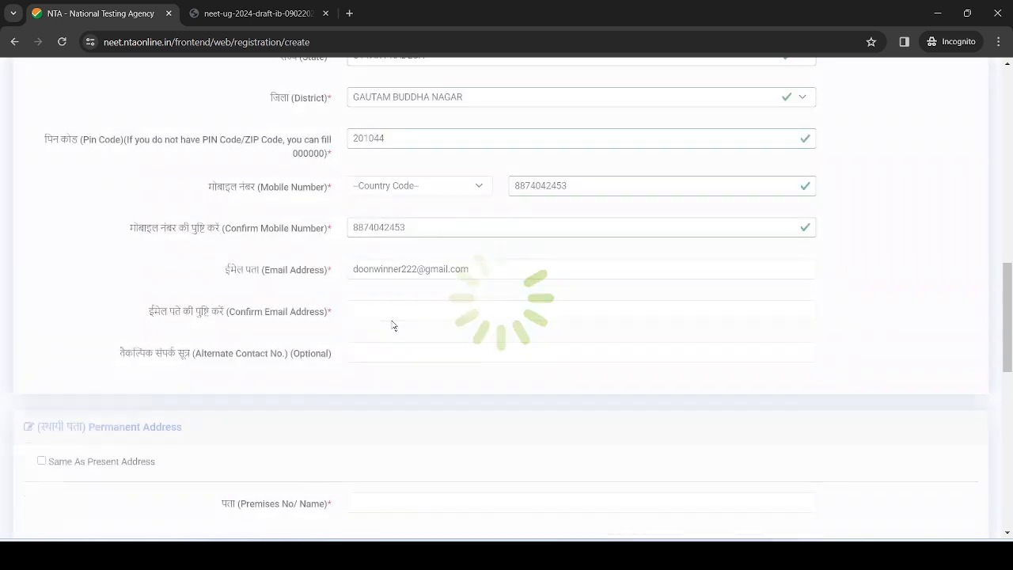
{"action": "left_click", "coordinate": [376, 311]}
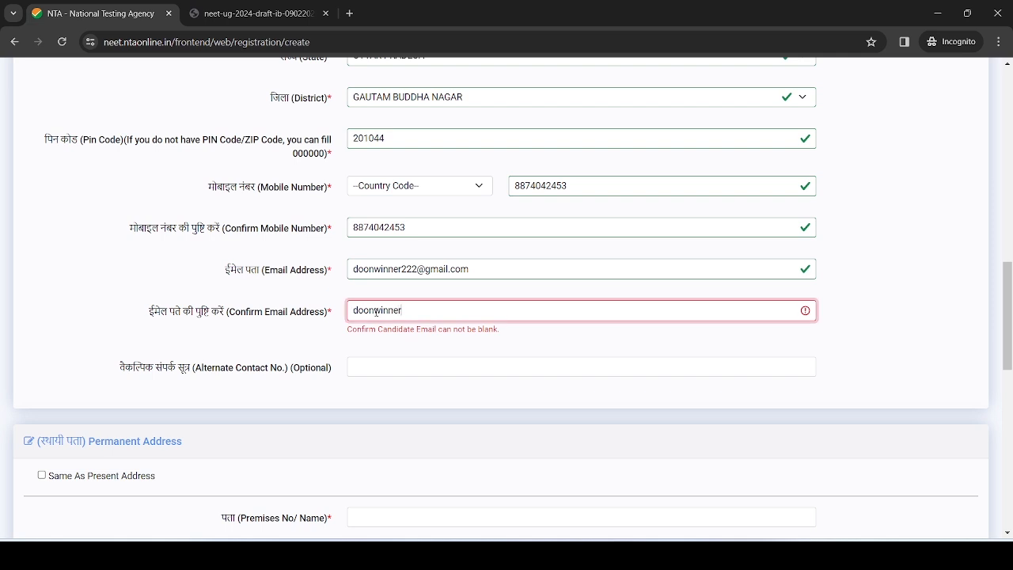
{"action": "scroll", "coordinate": [380, 310], "scroll_direction": "down", "scroll_amount": 1}
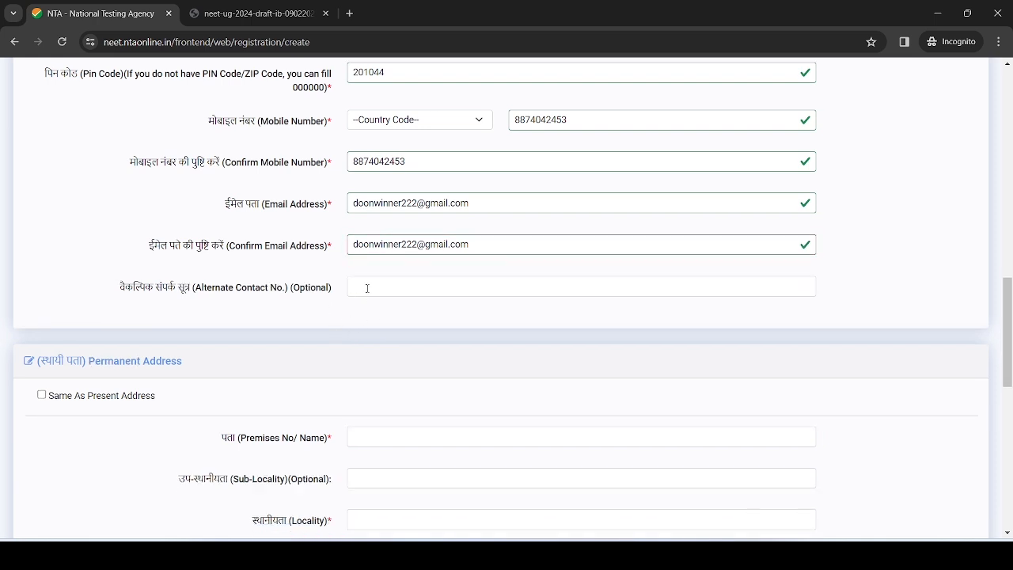
{"action": "scroll", "coordinate": [369, 289], "scroll_direction": "down", "scroll_amount": 1}
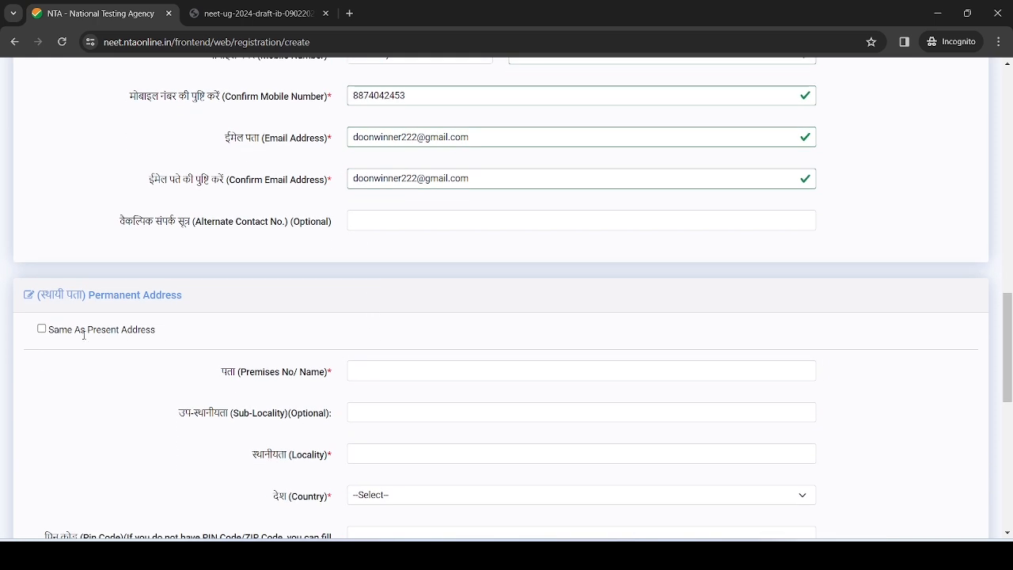
Make the permanent address the same as the present address.
{"action": "left_click", "coordinate": [43, 329]}
{"action": "scroll", "coordinate": [244, 335], "scroll_direction": "down", "scroll_amount": 2}
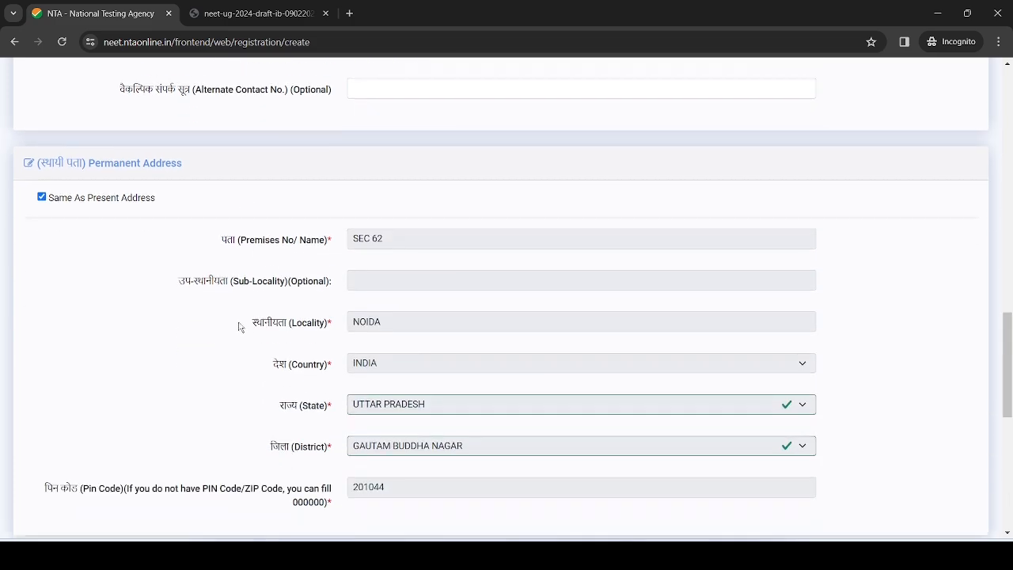
{"action": "scroll", "coordinate": [242, 330], "scroll_direction": "down", "scroll_amount": 2}
{"action": "scroll", "coordinate": [242, 331], "scroll_direction": "down", "scroll_amount": 3}
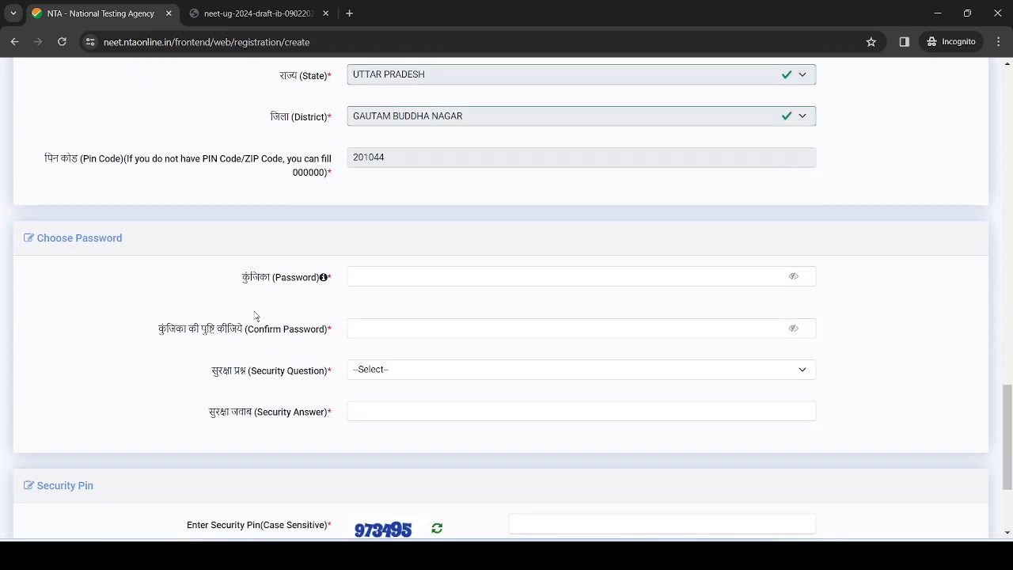
Type the account password and fill in its confirmation.
{"action": "left_click", "coordinate": [378, 277]}
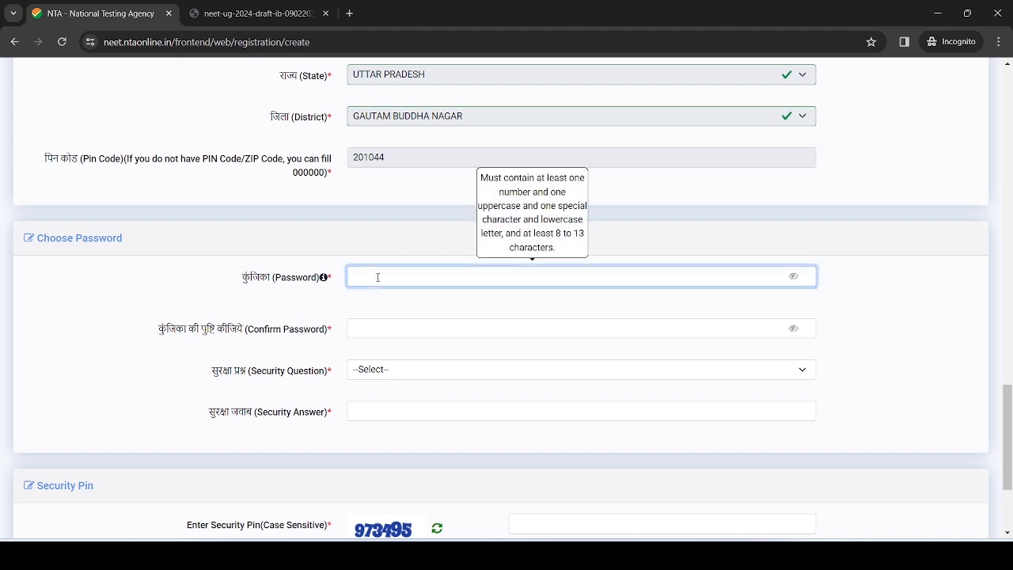
{"action": "type", "text": "••"}
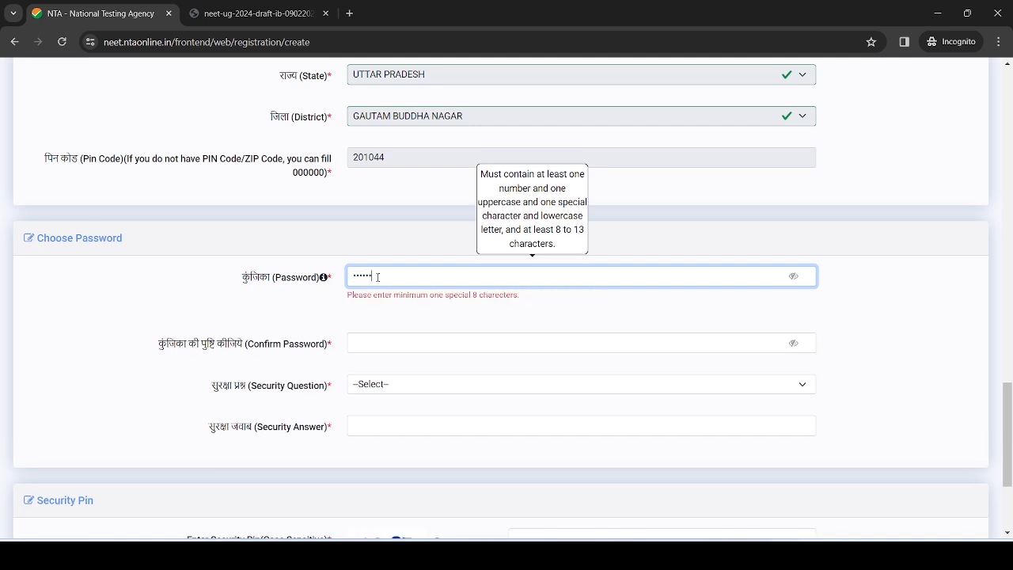
{"action": "type", "text": "•"}
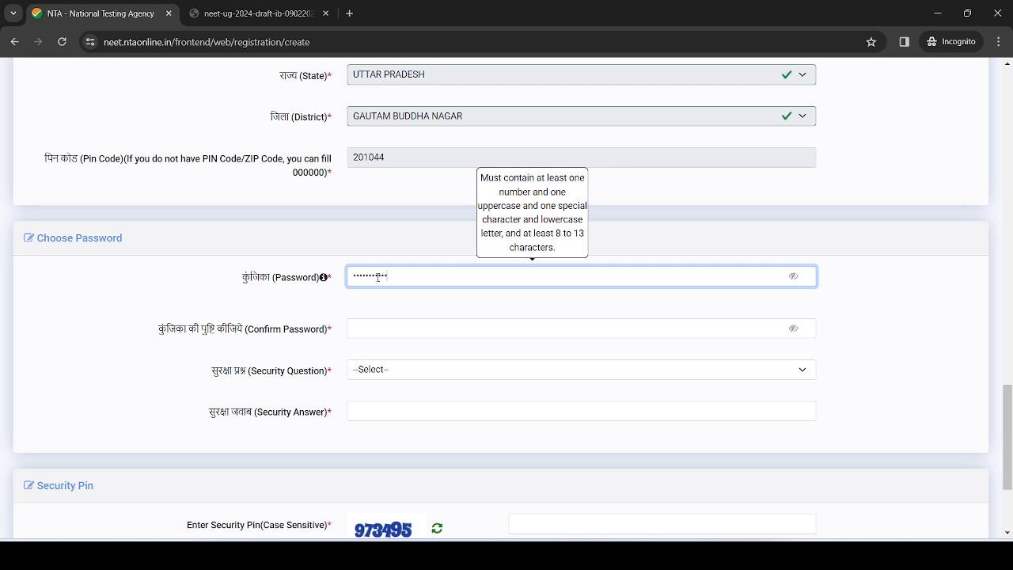
{"action": "left_click", "coordinate": [355, 326]}
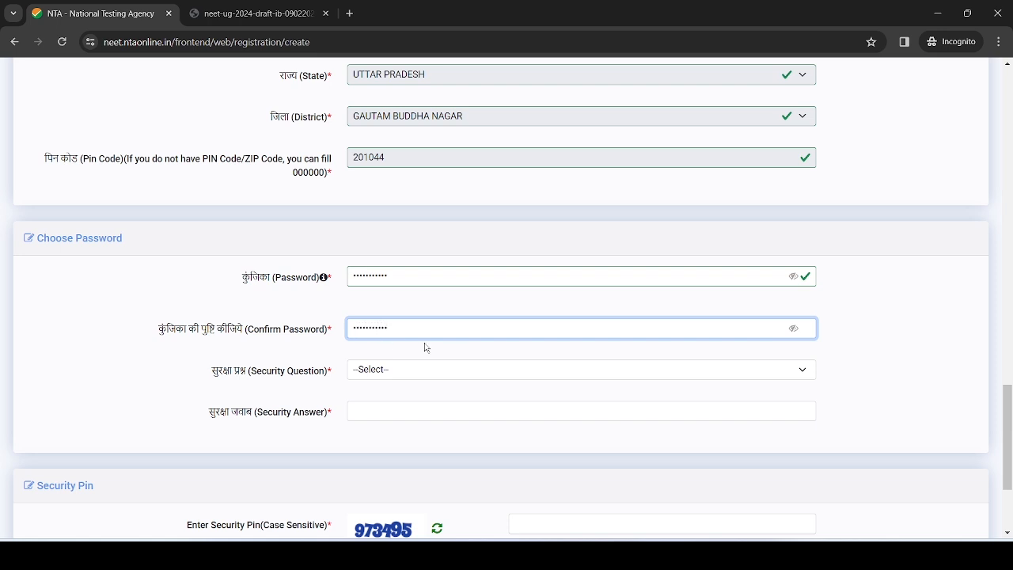
{"action": "scroll", "coordinate": [427, 345], "scroll_direction": "down", "scroll_amount": 2}
Choose 'WHAT IS YOUR BIRTH CITY?' as security question and enter the answer.
{"action": "left_click", "coordinate": [430, 238]}
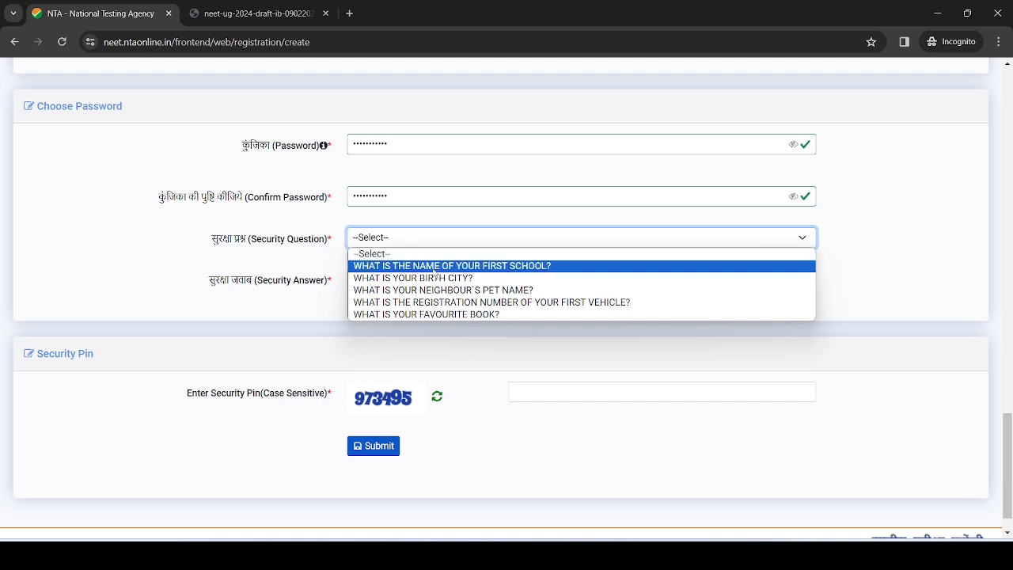
{"action": "left_click", "coordinate": [434, 277]}
{"action": "left_click", "coordinate": [396, 281]}
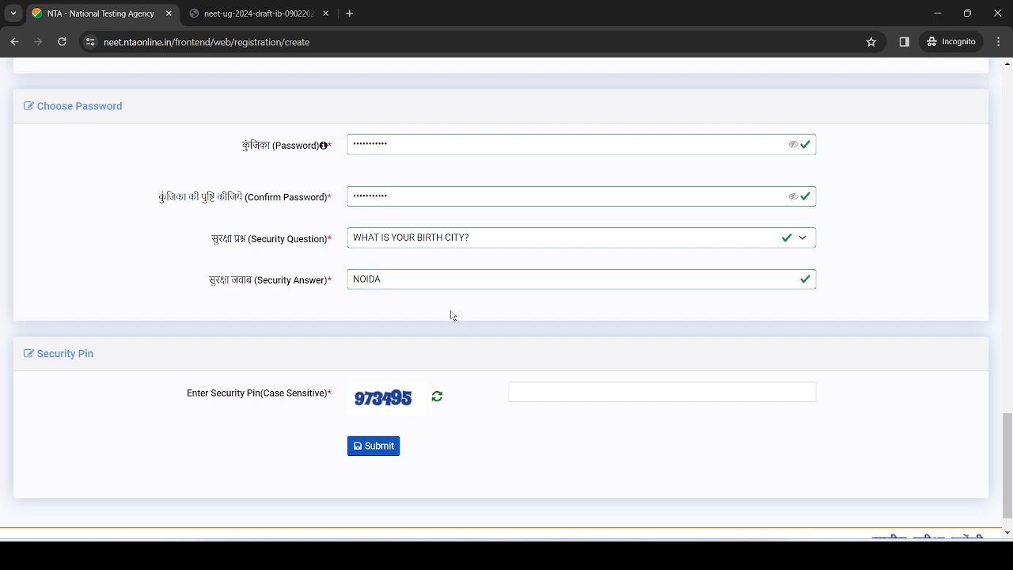
Enter the displayed security pin and submit the registration form.
{"action": "scroll", "coordinate": [450, 314], "scroll_direction": "down", "scroll_amount": 1}
{"action": "left_click", "coordinate": [529, 349]}
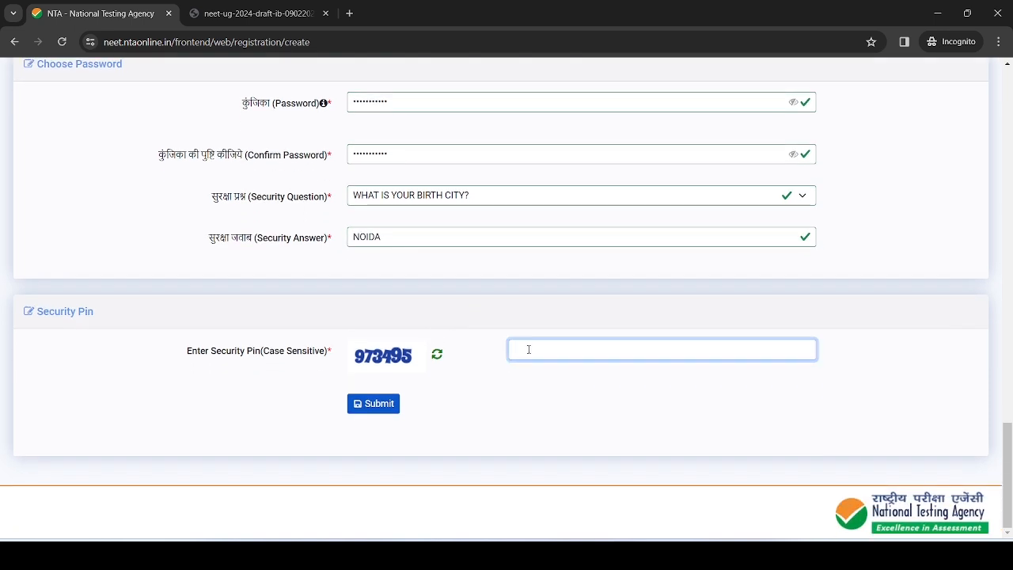
{"action": "type", "text": "973495"}
{"action": "left_click", "coordinate": [382, 406]}
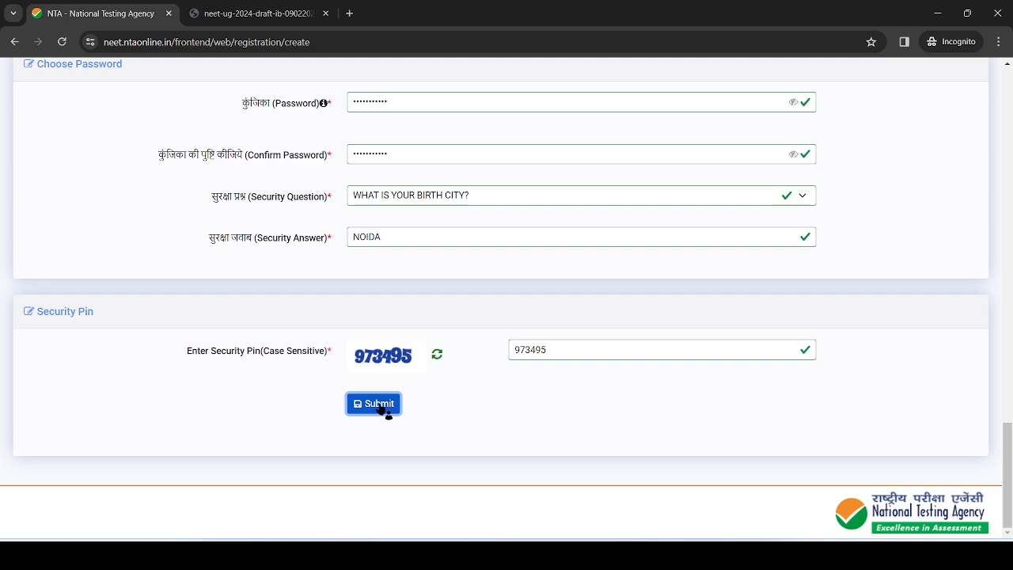
Tick all eight particulars: name, parents' names, address, gender, mobile, email, date of birth.
{"action": "scroll", "coordinate": [336, 334], "scroll_direction": "down", "scroll_amount": 1}
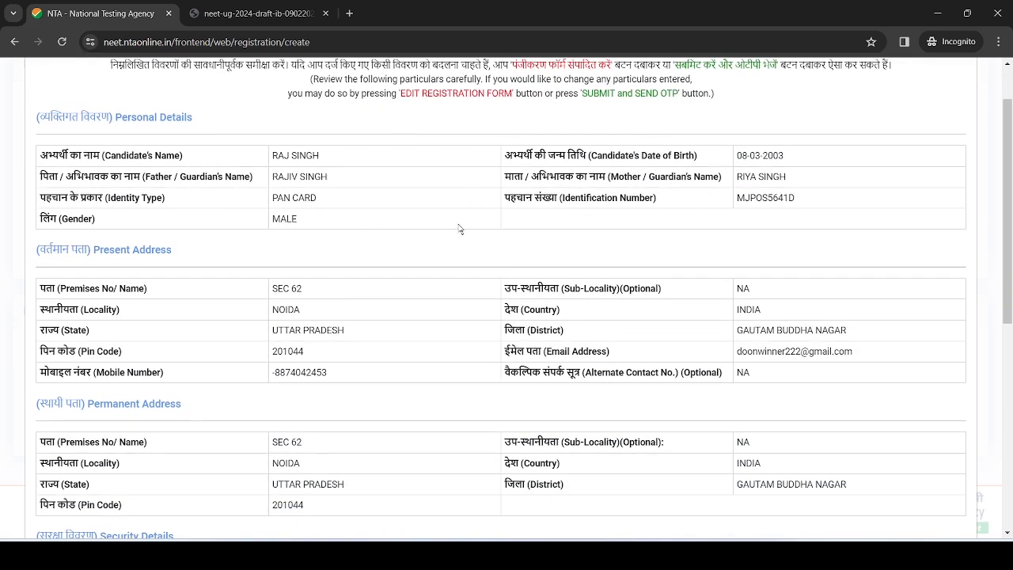
{"action": "scroll", "coordinate": [452, 235], "scroll_direction": "down", "scroll_amount": 1}
{"action": "scroll", "coordinate": [428, 250], "scroll_direction": "down", "scroll_amount": 3}
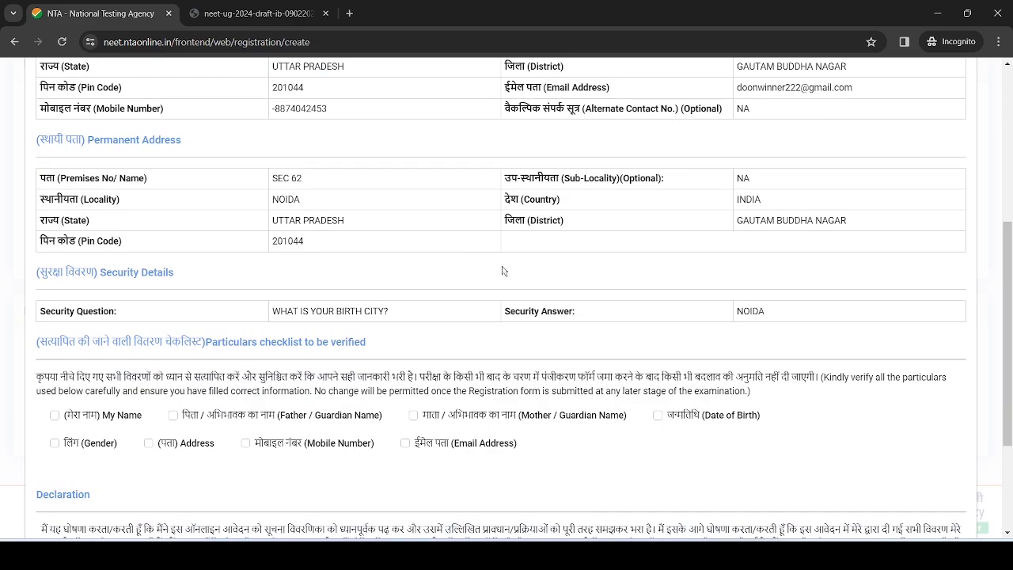
{"action": "scroll", "coordinate": [501, 271], "scroll_direction": "up", "scroll_amount": 2}
{"action": "scroll", "coordinate": [414, 281], "scroll_direction": "down", "scroll_amount": 5}
{"action": "left_click", "coordinate": [54, 349]}
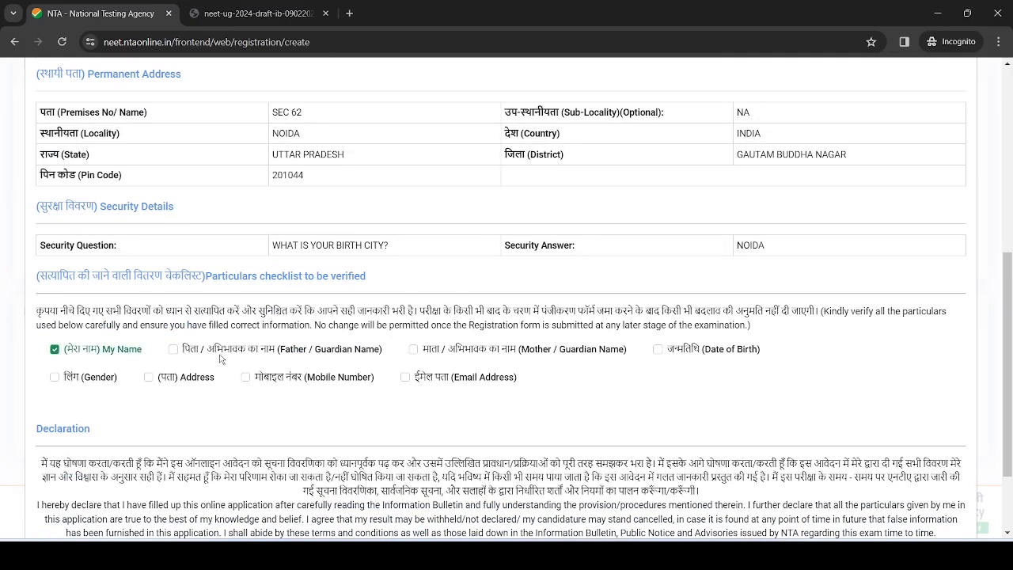
{"action": "left_click", "coordinate": [174, 349]}
{"action": "left_click", "coordinate": [149, 377]}
{"action": "left_click", "coordinate": [55, 377]}
{"action": "left_click", "coordinate": [413, 349]}
{"action": "left_click", "coordinate": [245, 378]}
{"action": "left_click", "coordinate": [405, 377]}
{"action": "left_click", "coordinate": [658, 350]}
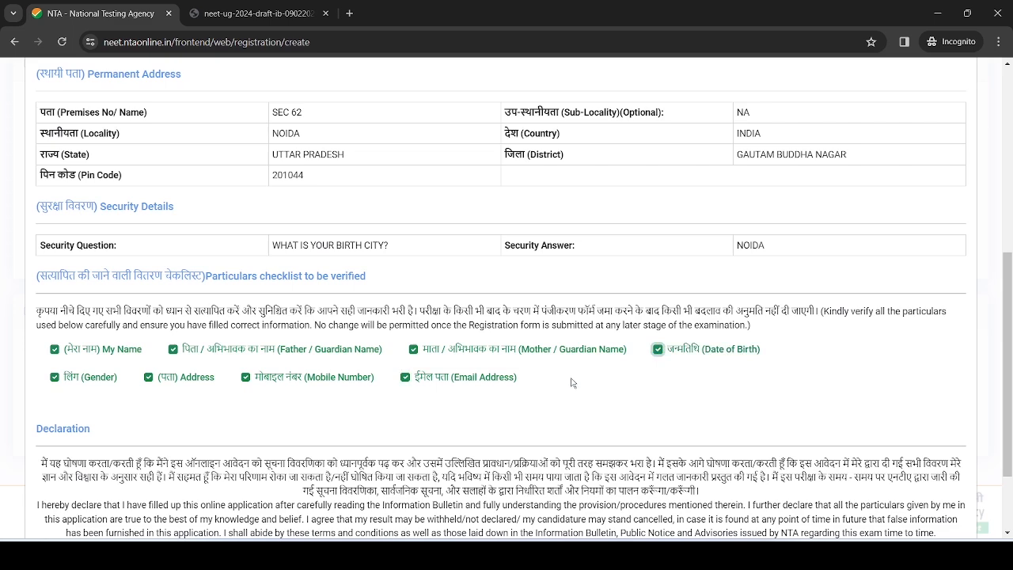
Accept the declaration, submit and send the OTP, confirming with Yes.
{"action": "scroll", "coordinate": [572, 382], "scroll_direction": "down", "scroll_amount": 2}
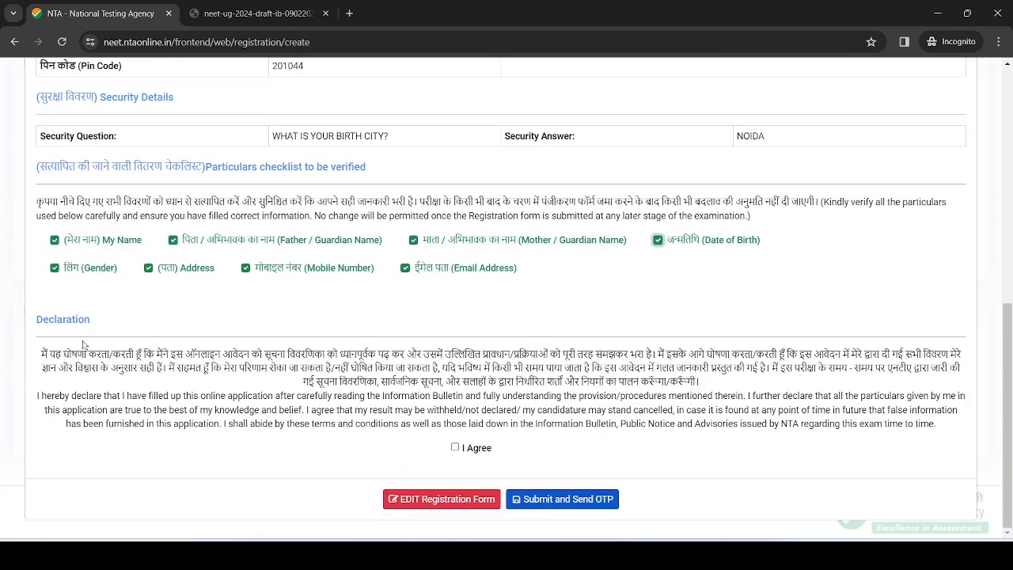
{"action": "left_click", "coordinate": [455, 447]}
{"action": "left_click", "coordinate": [563, 507]}
{"action": "left_click", "coordinate": [491, 185]}
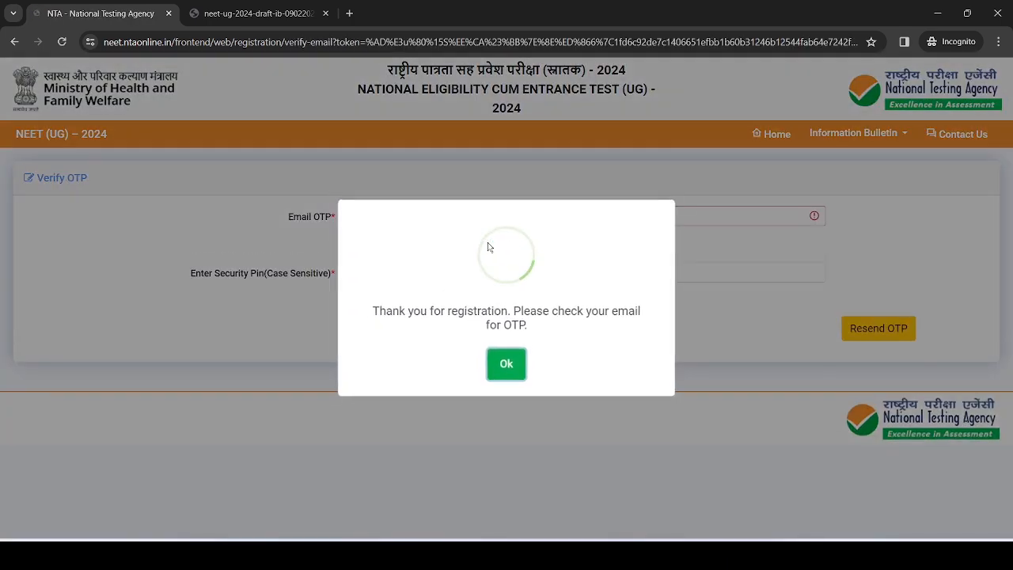
Dismiss the thank-you message, then verify the account with the emailed OTP and security pin.
{"action": "left_click", "coordinate": [511, 370]}
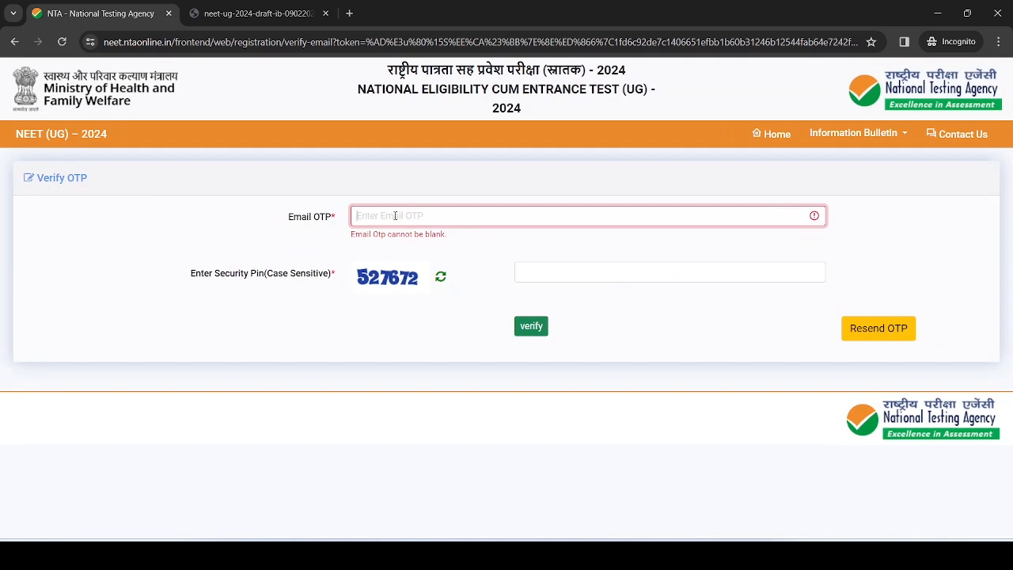
{"action": "left_click", "coordinate": [526, 274]}
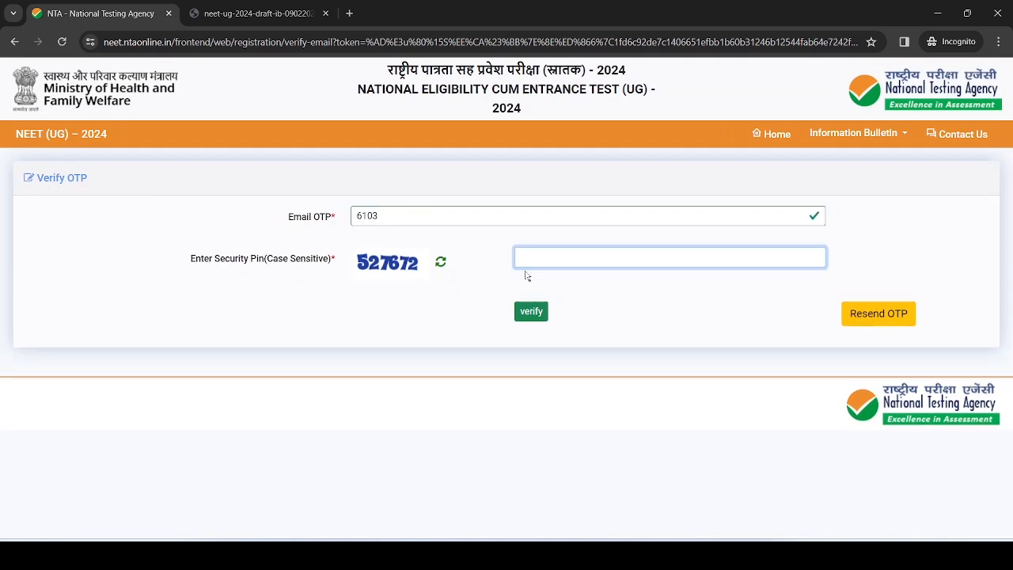
{"action": "left_click", "coordinate": [530, 314]}
{"action": "left_click", "coordinate": [535, 318]}
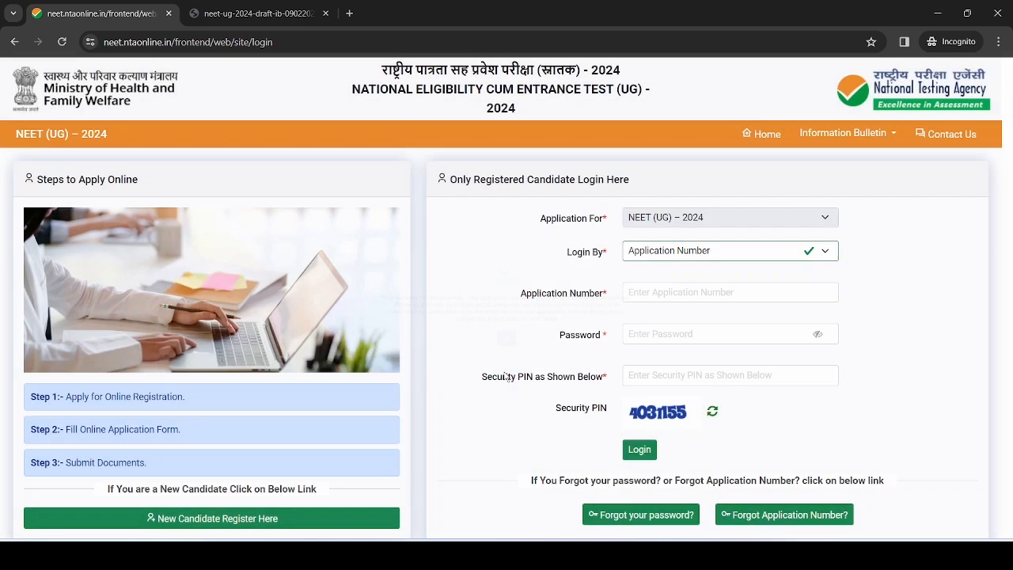
Dismiss the account-verified message and log in, replacing the wrong security PIN with the displayed one.
{"action": "left_click", "coordinate": [494, 372]}
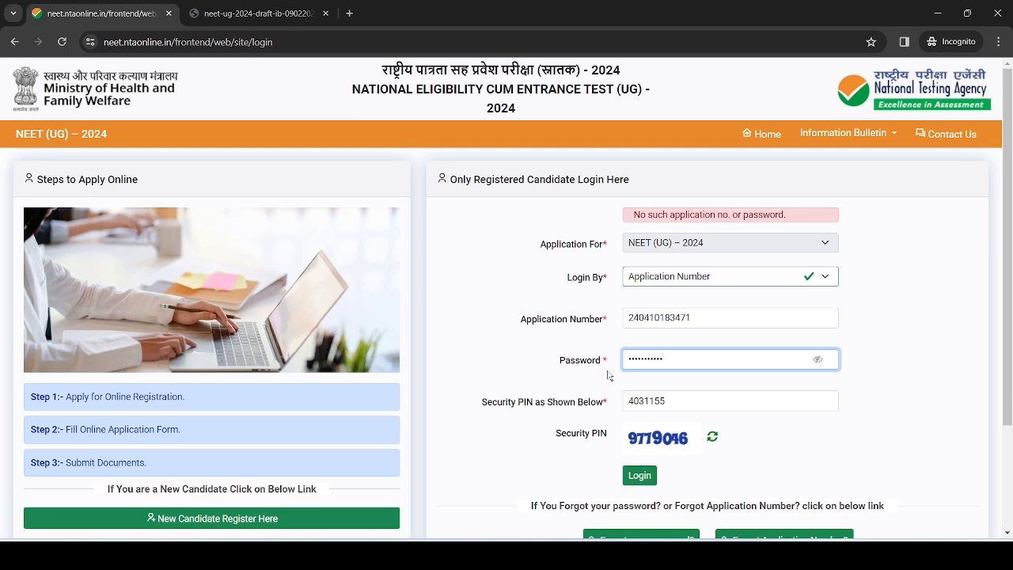
{"action": "left_click", "coordinate": [646, 474]}
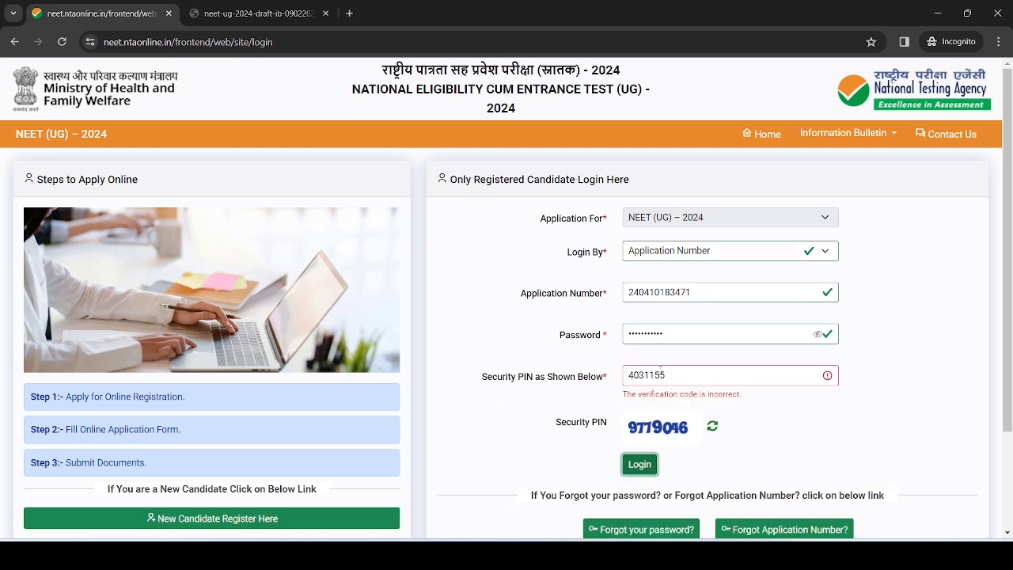
{"action": "left_click_drag", "start_coordinate": [666, 374], "coordinate": [614, 371]}
{"action": "key", "text": "BackSpace"}
{"action": "type", "text": "9"}
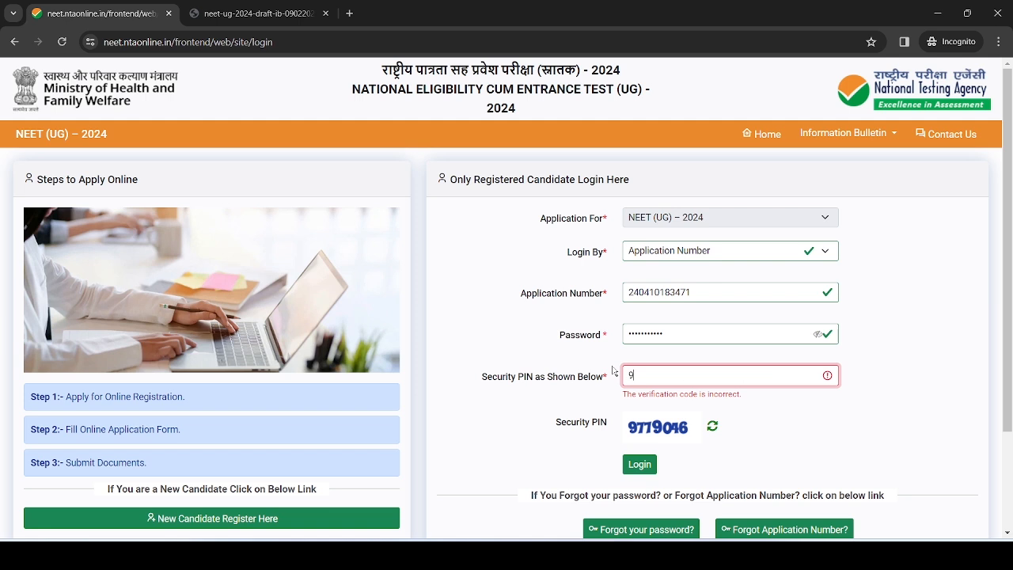
{"action": "type", "text": "779046"}
{"action": "left_click", "coordinate": [650, 460]}
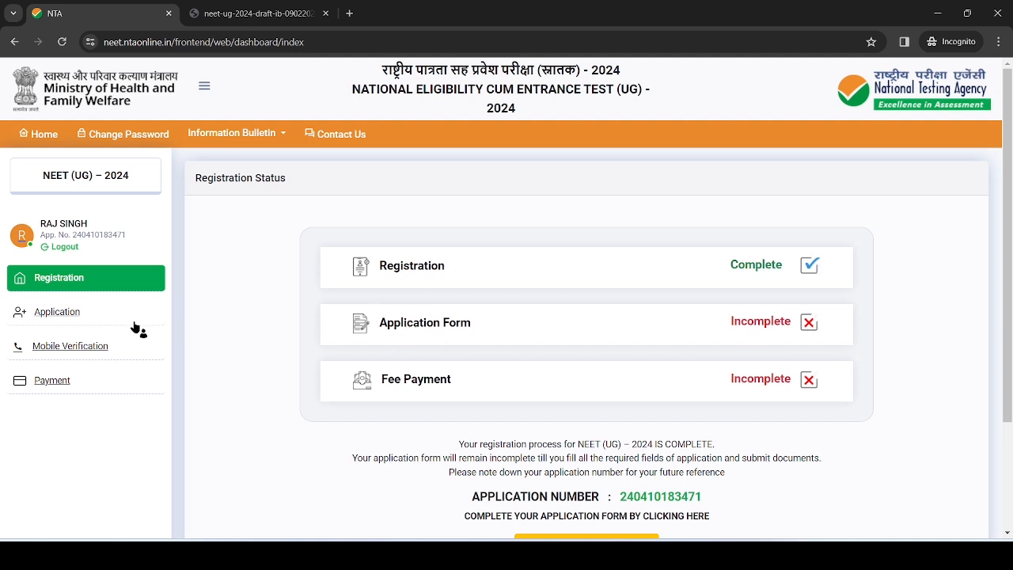
Open the Contact Details form from the application status overview.
{"action": "left_click", "coordinate": [63, 318]}
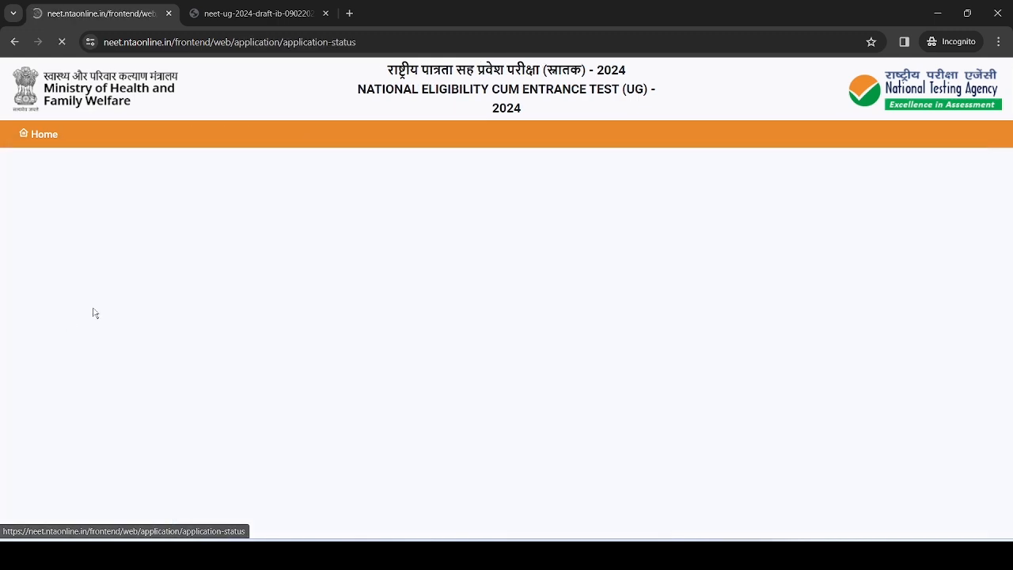
{"action": "scroll", "coordinate": [662, 274], "scroll_direction": "down", "scroll_amount": 1}
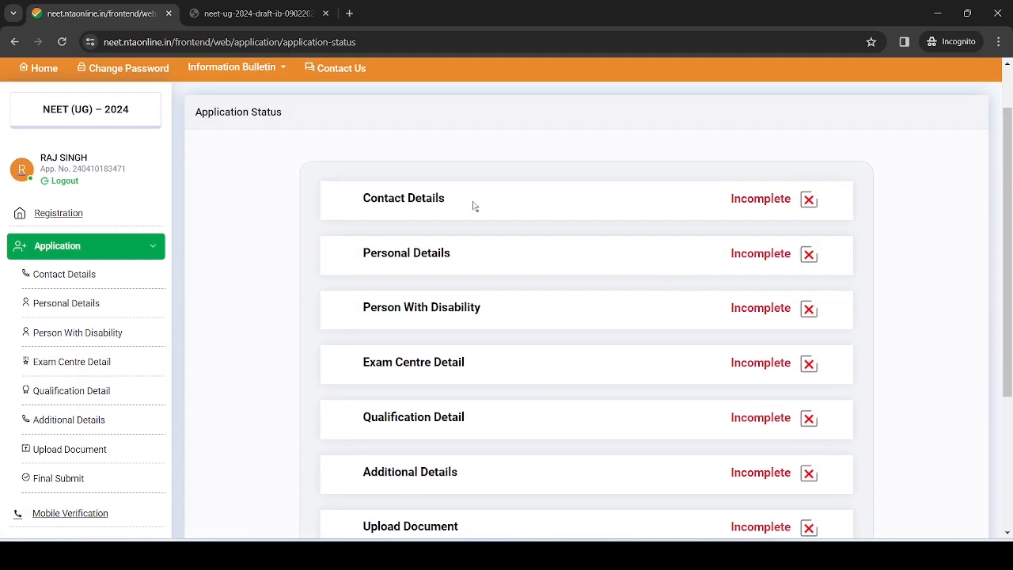
{"action": "left_click", "coordinate": [79, 275]}
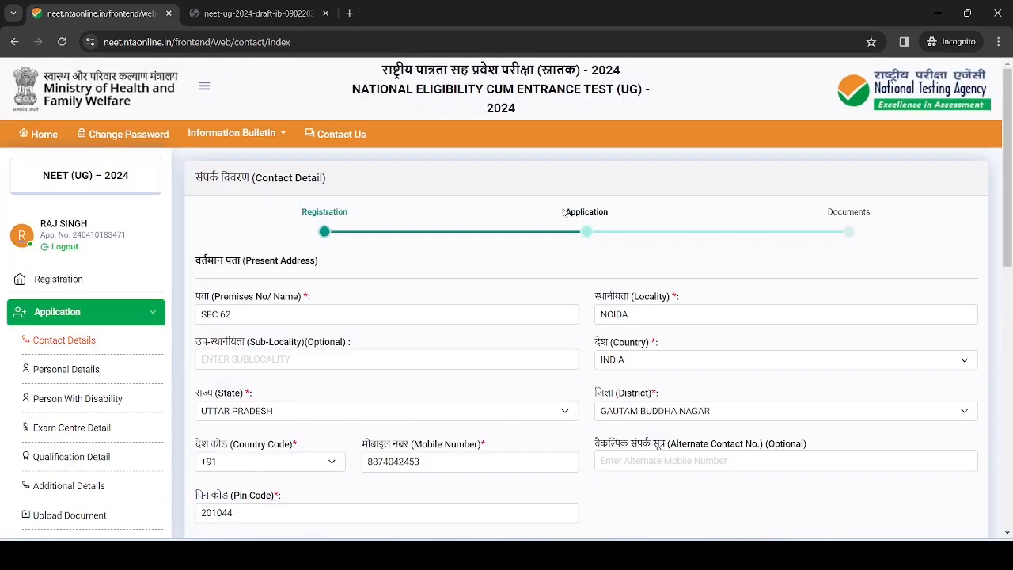
{"action": "scroll", "coordinate": [450, 259], "scroll_direction": "down", "scroll_amount": 3}
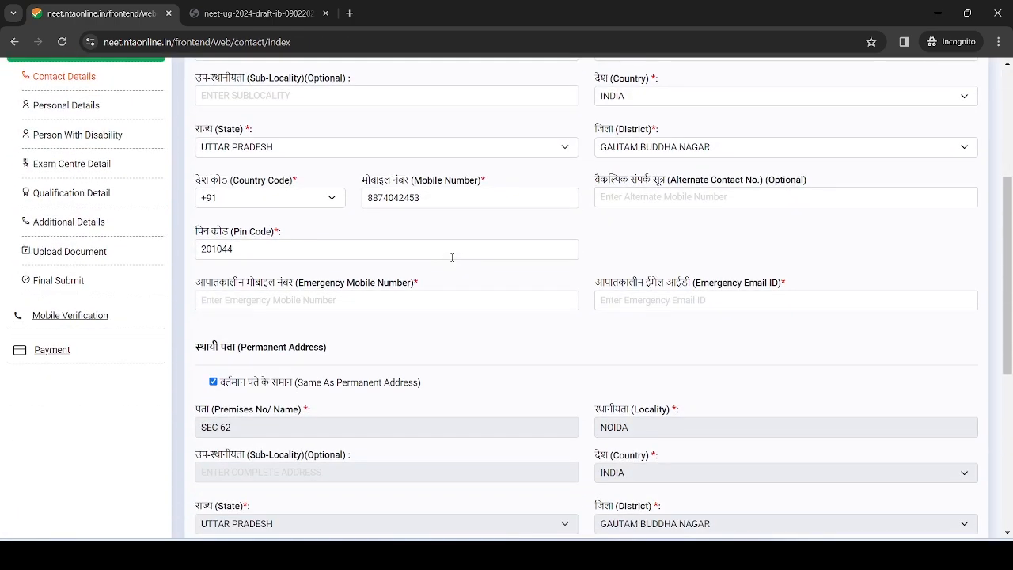
{"action": "scroll", "coordinate": [451, 257], "scroll_direction": "down", "scroll_amount": 4}
{"action": "left_click", "coordinate": [657, 283]}
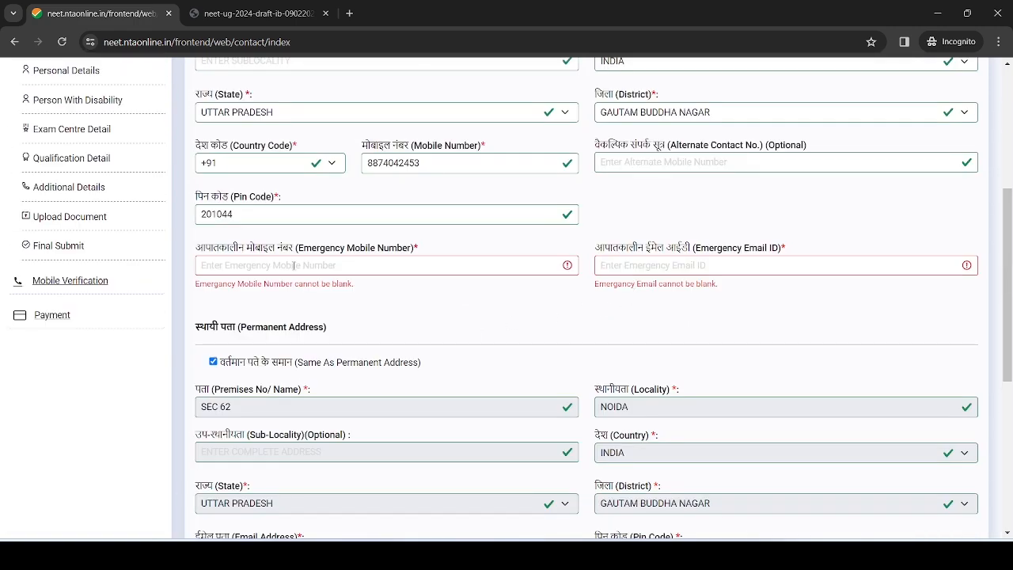
{"action": "scroll", "coordinate": [654, 271], "scroll_direction": "up", "scroll_amount": 2}
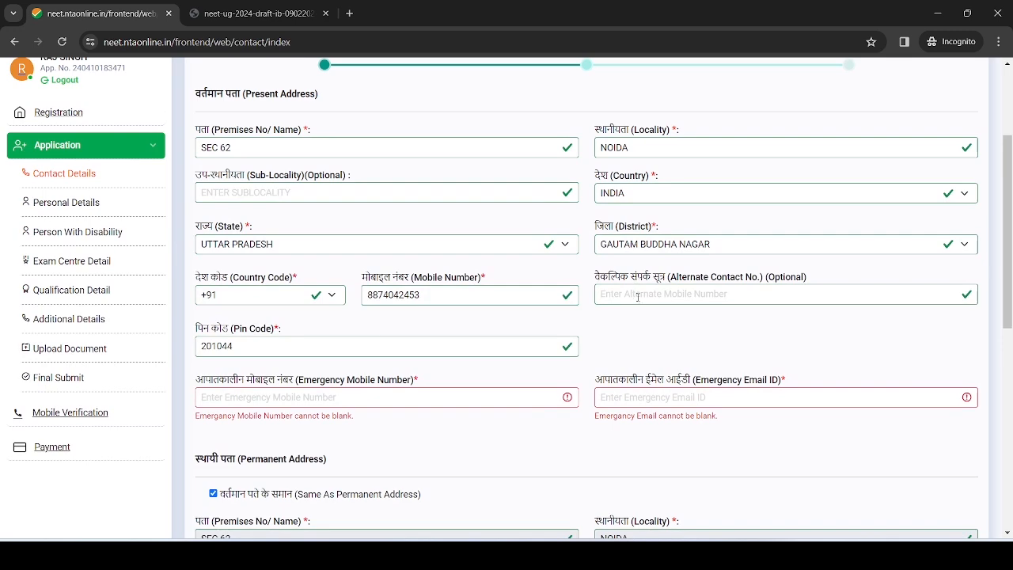
{"action": "scroll", "coordinate": [587, 324], "scroll_direction": "down", "scroll_amount": 1}
Enter the emergency mobile number and the emergency email ID.
{"action": "left_click", "coordinate": [261, 333]}
{"action": "type", "text": "8"}
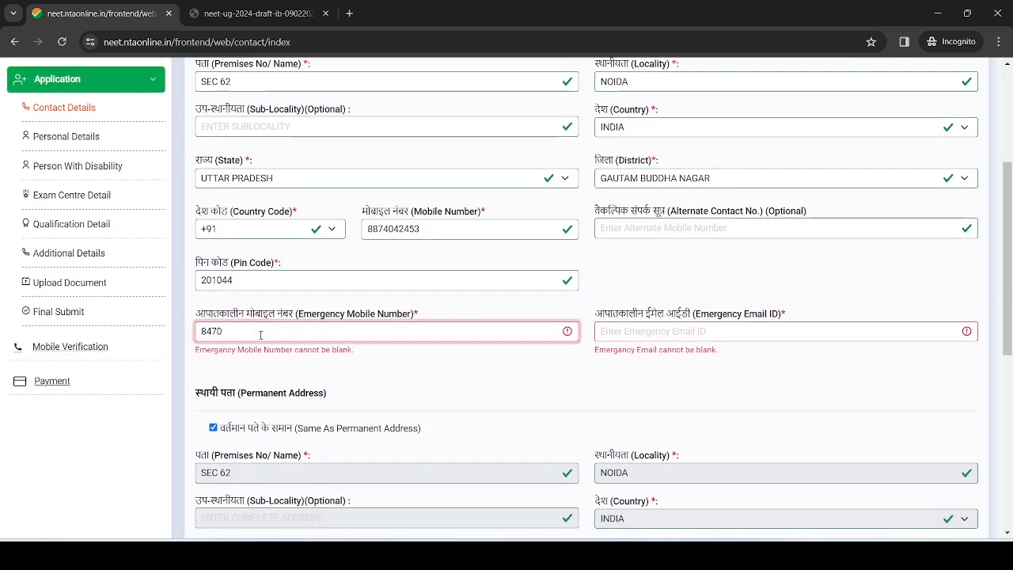
{"action": "type", "text": "470"}
{"action": "key", "text": "BackSpace"}
{"action": "key", "text": "BackSpace"}
{"action": "key", "text": "BackSpace"}
{"action": "key", "text": "BackSpace"}
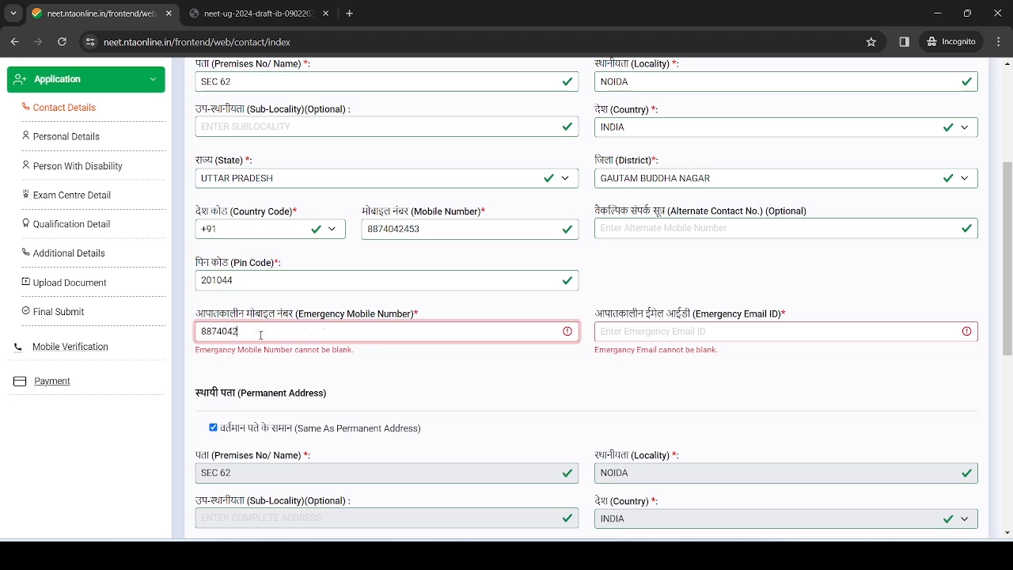
{"action": "left_click", "coordinate": [613, 333]}
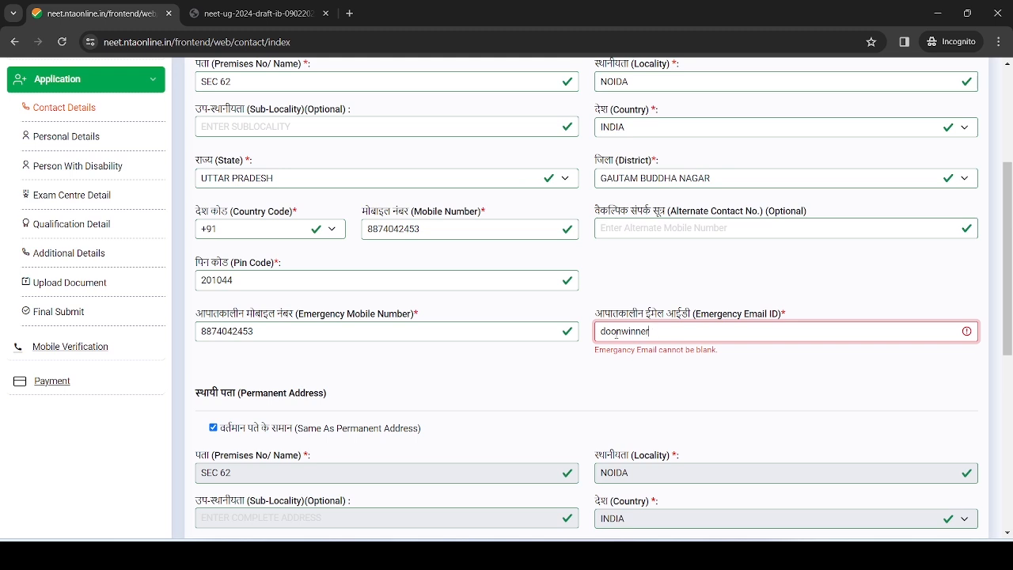
Accept the I AGREE declaration and save the contact details.
{"action": "scroll", "coordinate": [728, 372], "scroll_direction": "down", "scroll_amount": 5}
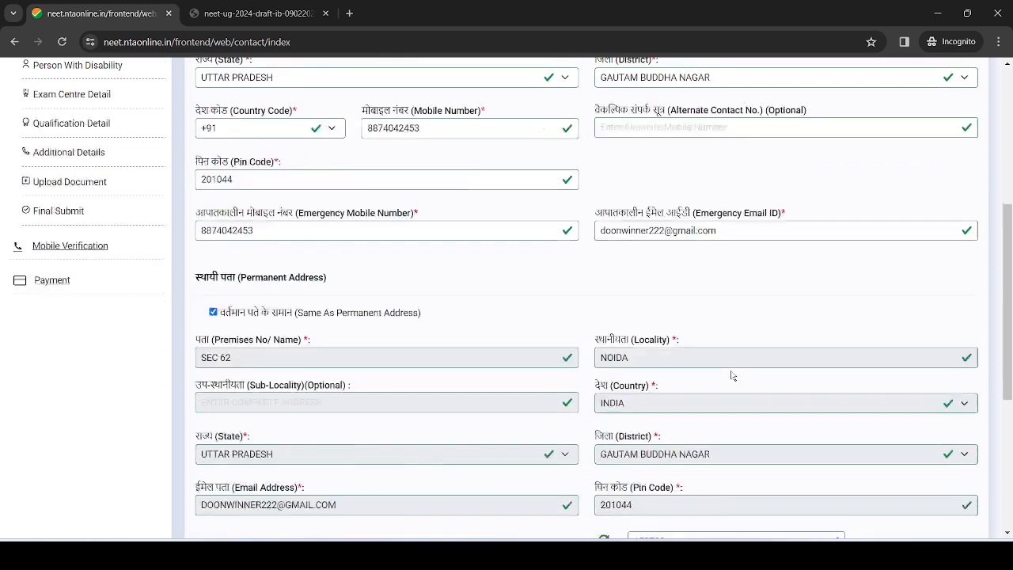
{"action": "left_click", "coordinate": [917, 438]}
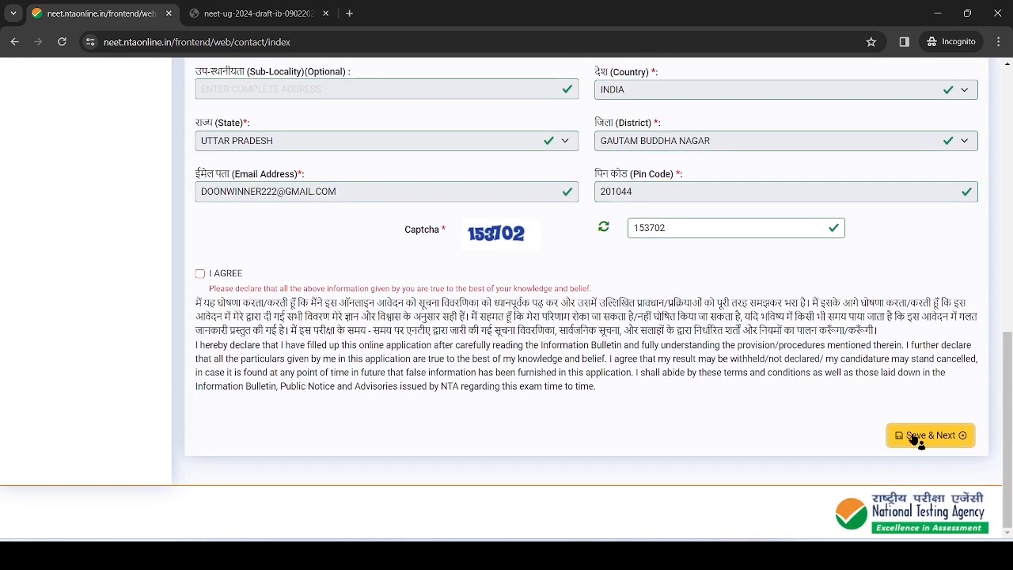
{"action": "left_click", "coordinate": [199, 272]}
{"action": "left_click", "coordinate": [927, 433]}
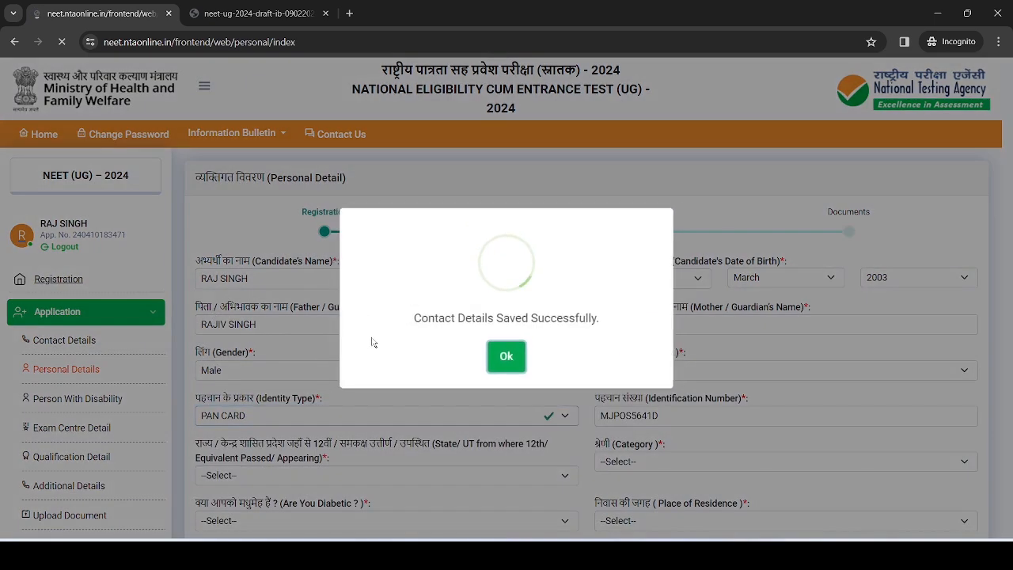
{"action": "left_click", "coordinate": [514, 350]}
Set the 12th-exam state to UTTAR PRADESH and the category to Gen-EWS.
{"action": "scroll", "coordinate": [659, 282], "scroll_direction": "down", "scroll_amount": 2}
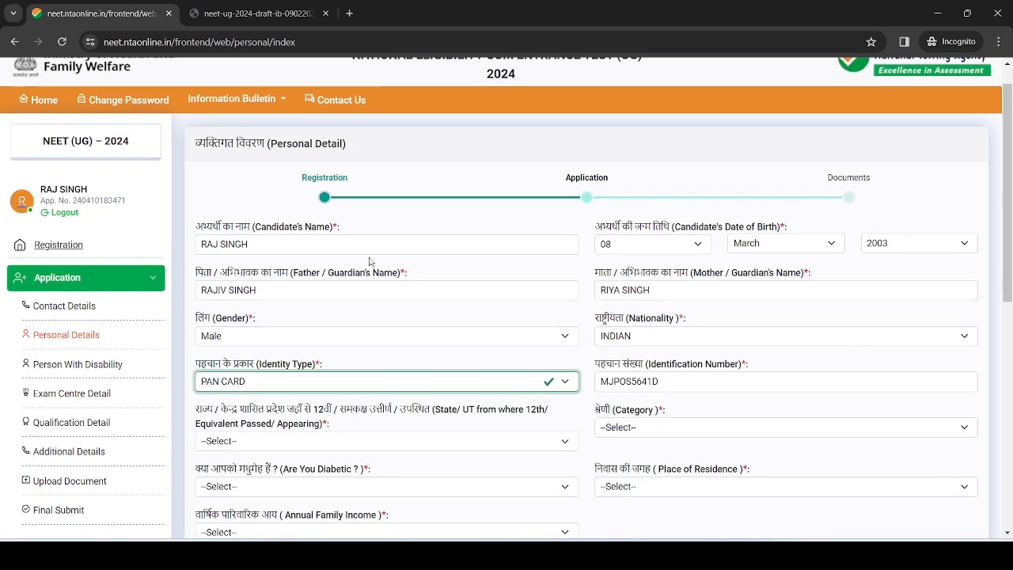
{"action": "scroll", "coordinate": [659, 282], "scroll_direction": "down", "scroll_amount": 2}
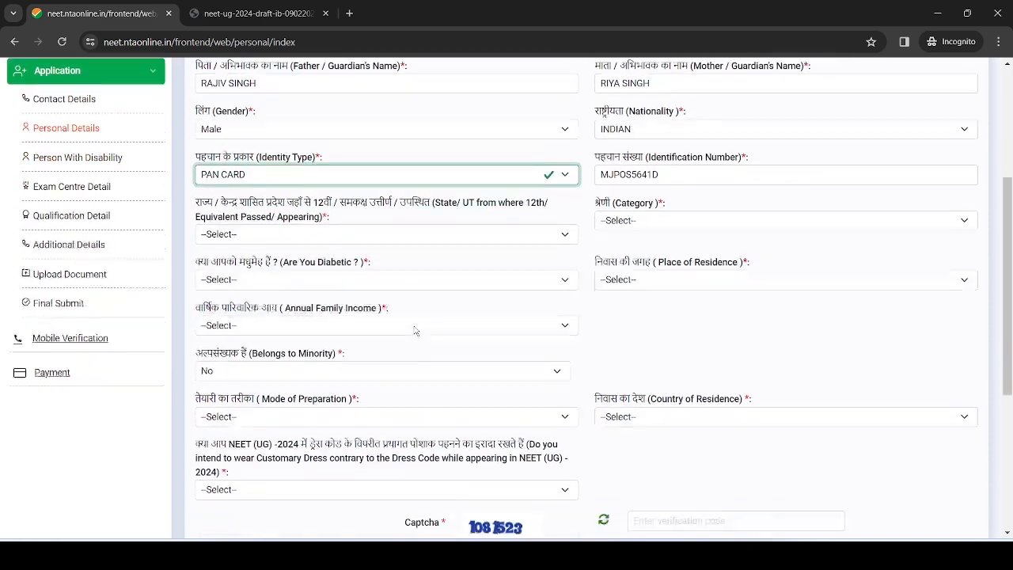
{"action": "scroll", "coordinate": [633, 306], "scroll_direction": "up", "scroll_amount": 3}
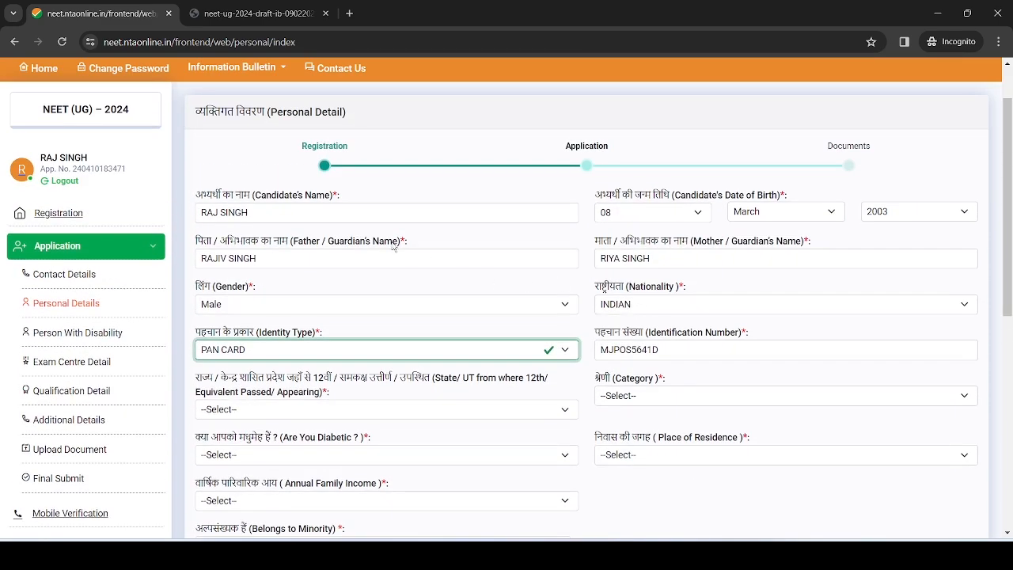
{"action": "scroll", "coordinate": [726, 264], "scroll_direction": "down", "scroll_amount": 3}
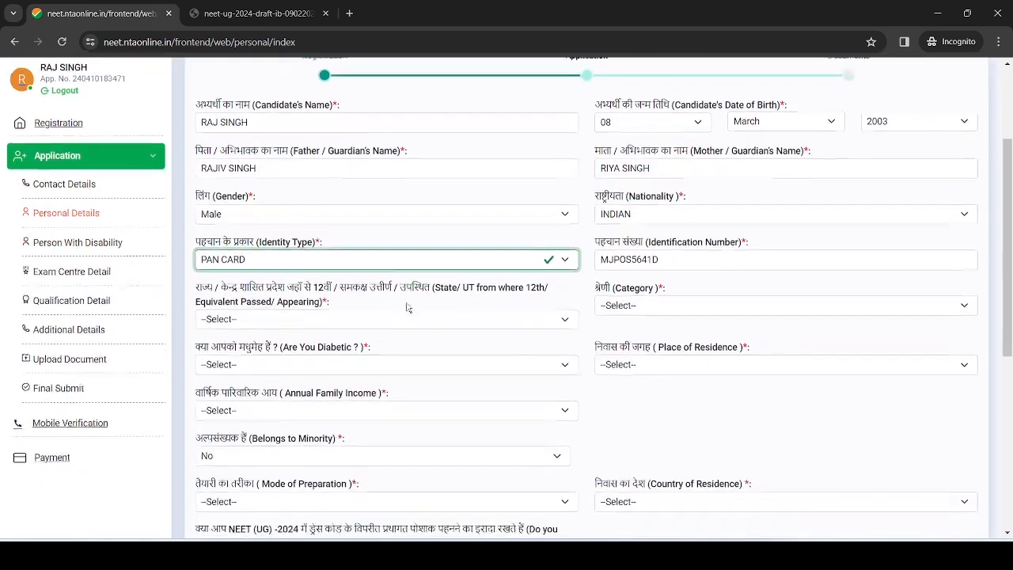
{"action": "key", "text": "Tab"}
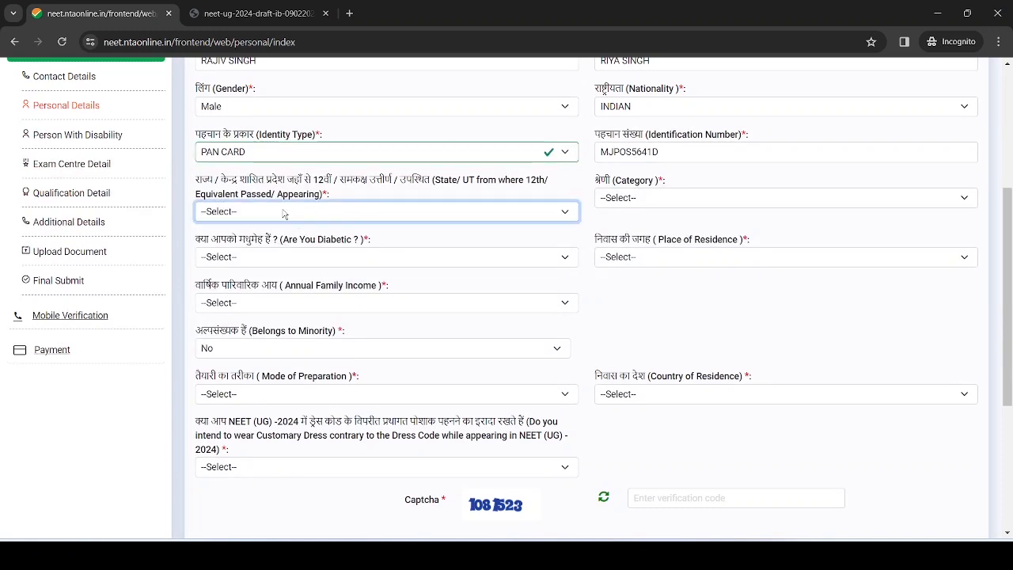
{"action": "left_click", "coordinate": [297, 214]}
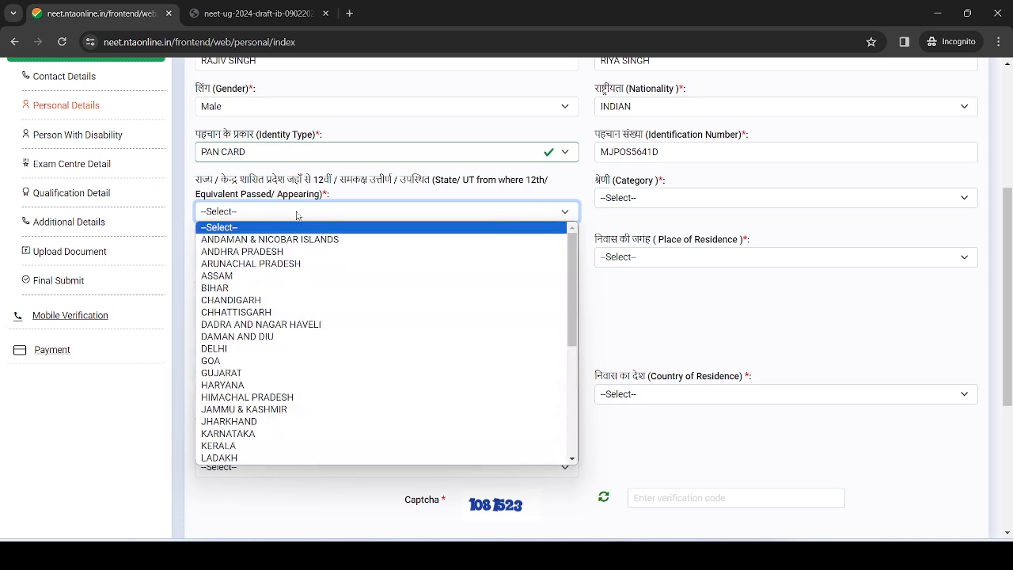
{"action": "key", "text": "u"}
{"action": "key", "text": "Return"}
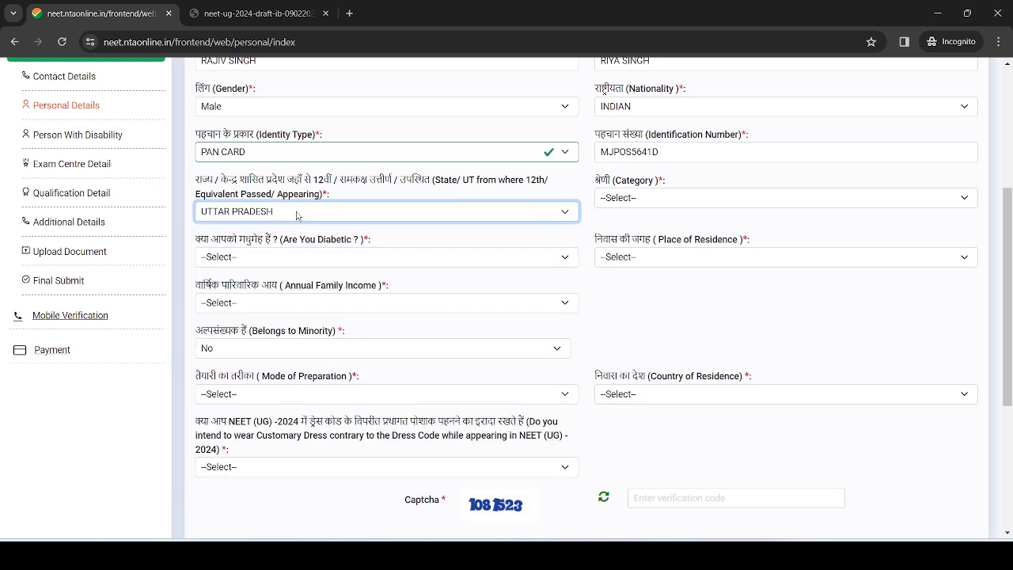
{"action": "left_click", "coordinate": [631, 200]}
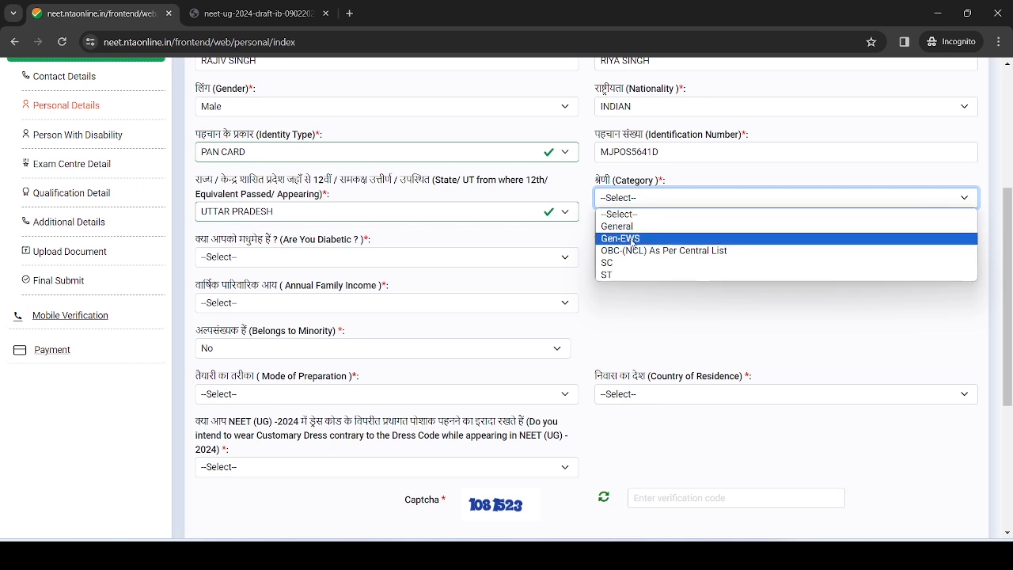
{"action": "left_click", "coordinate": [633, 239]}
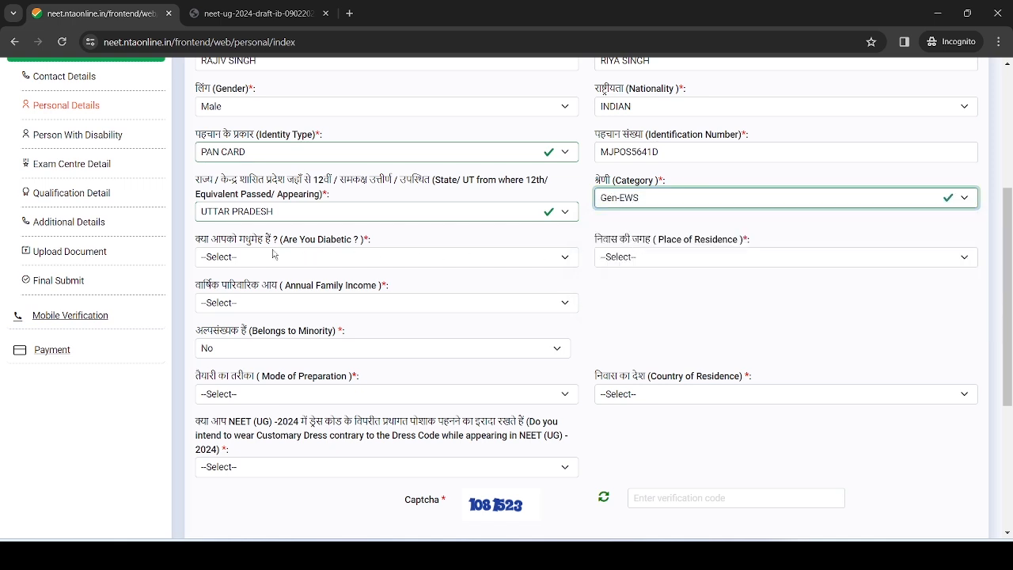
{"action": "left_click", "coordinate": [349, 261]}
{"action": "left_click", "coordinate": [253, 297]}
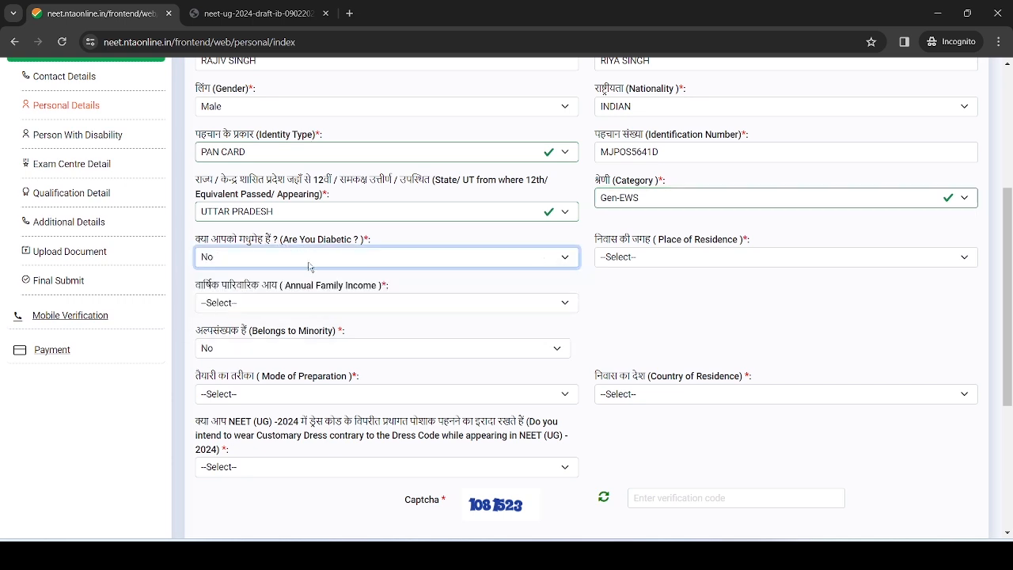
{"action": "left_click", "coordinate": [656, 258]}
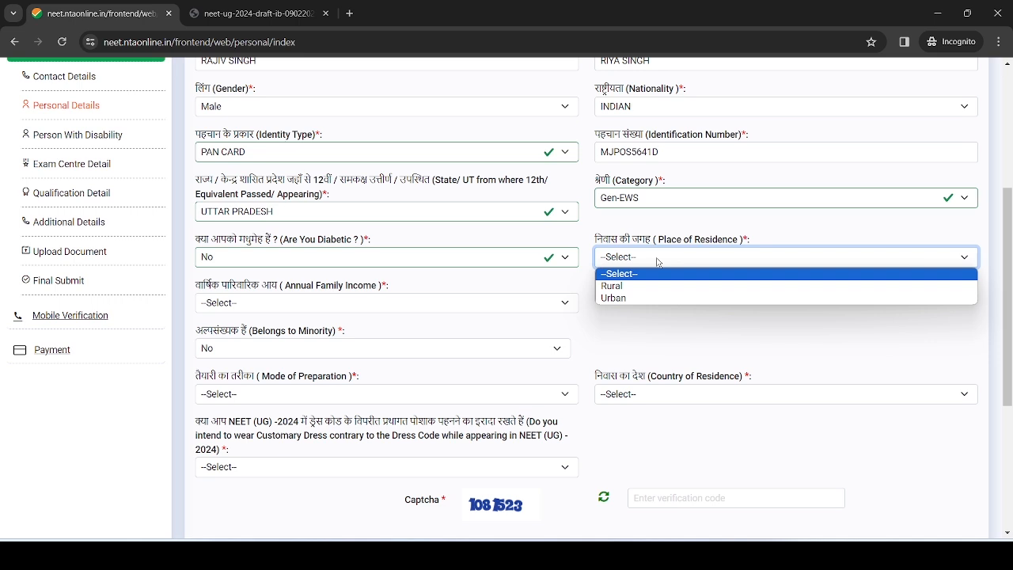
{"action": "left_click", "coordinate": [617, 299]}
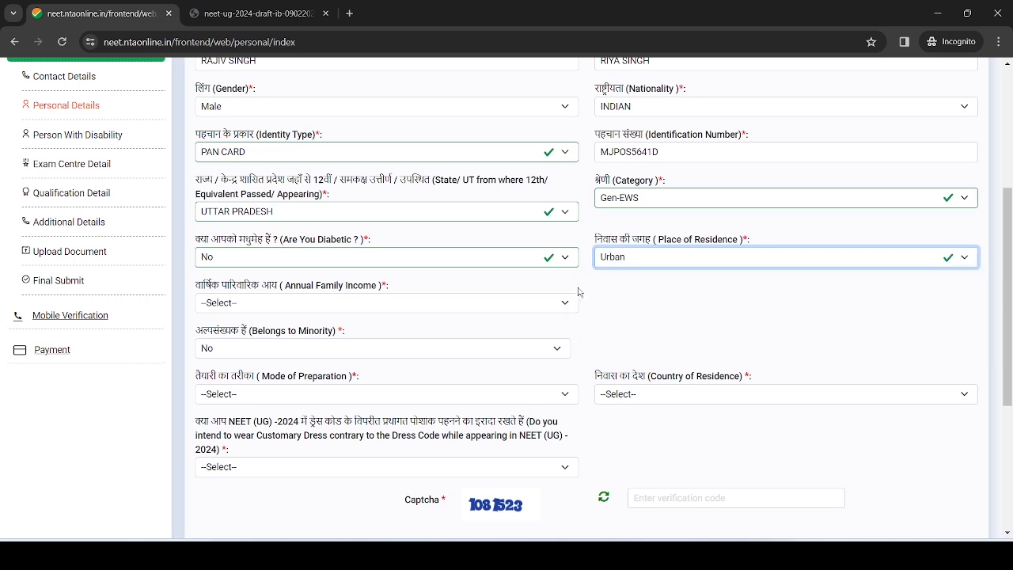
{"action": "left_click", "coordinate": [244, 305]}
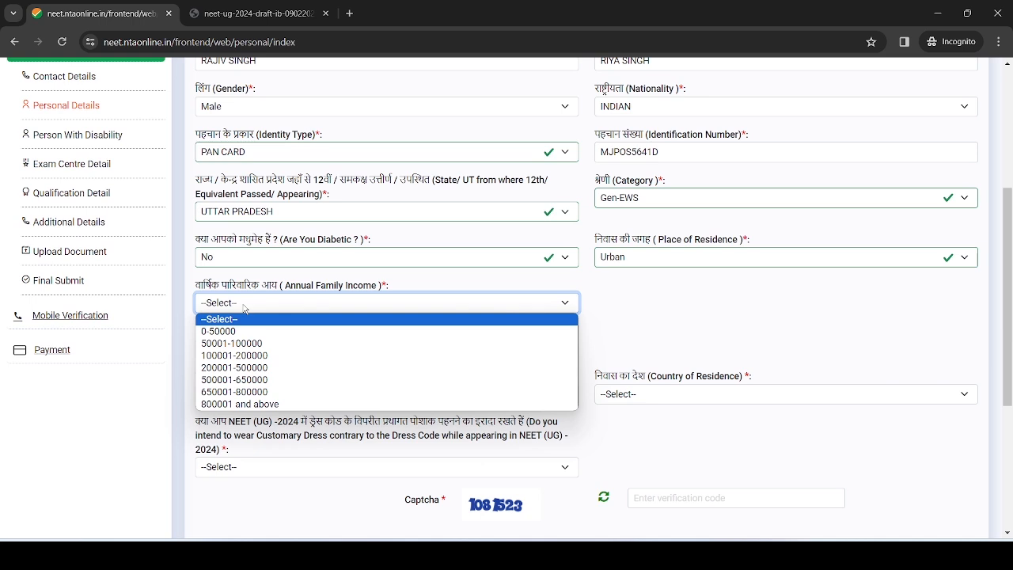
{"action": "left_click", "coordinate": [216, 392]}
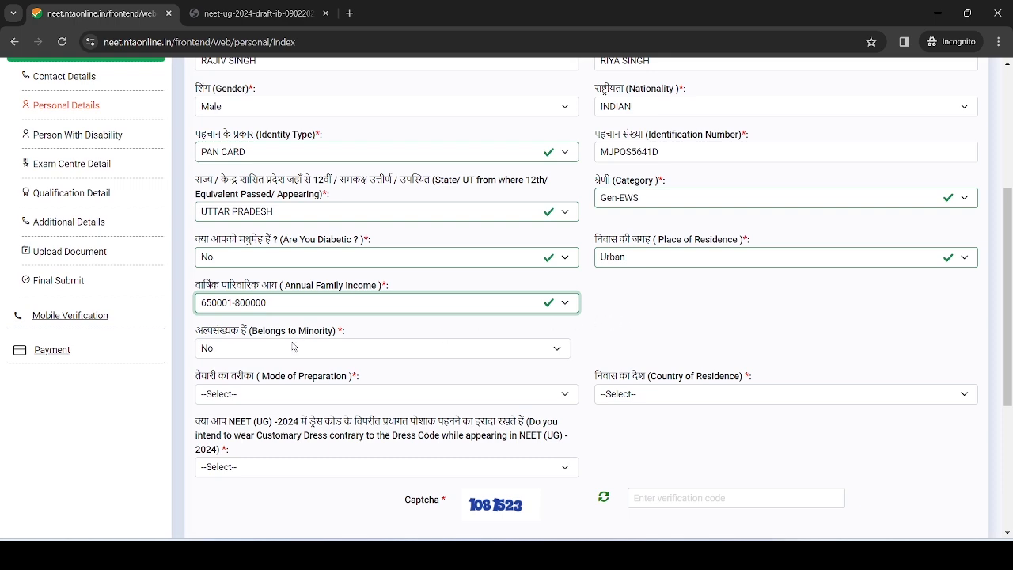
{"action": "scroll", "coordinate": [294, 347], "scroll_direction": "down", "scroll_amount": 1}
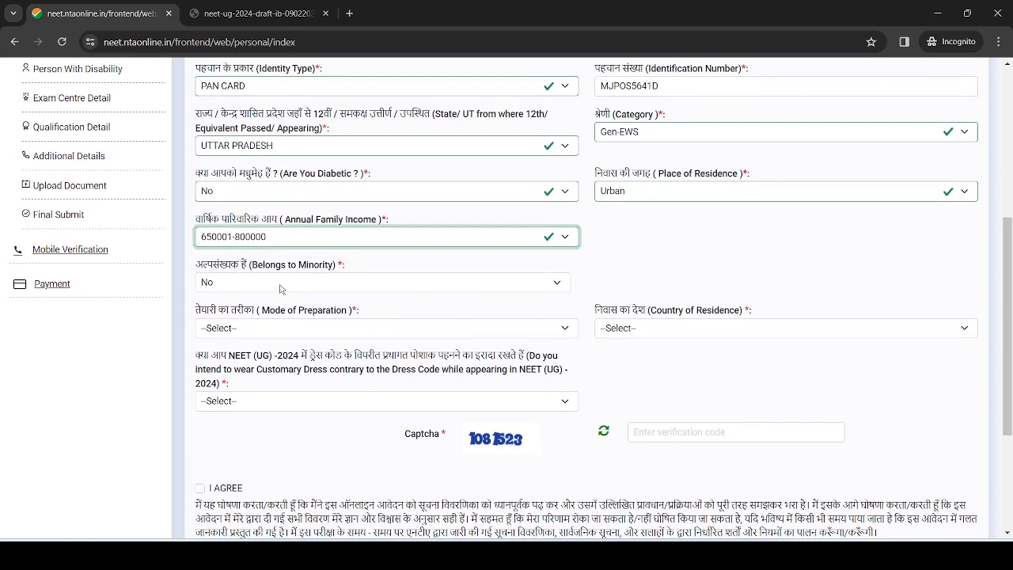
{"action": "left_click", "coordinate": [279, 290]}
{"action": "left_click", "coordinate": [203, 323]}
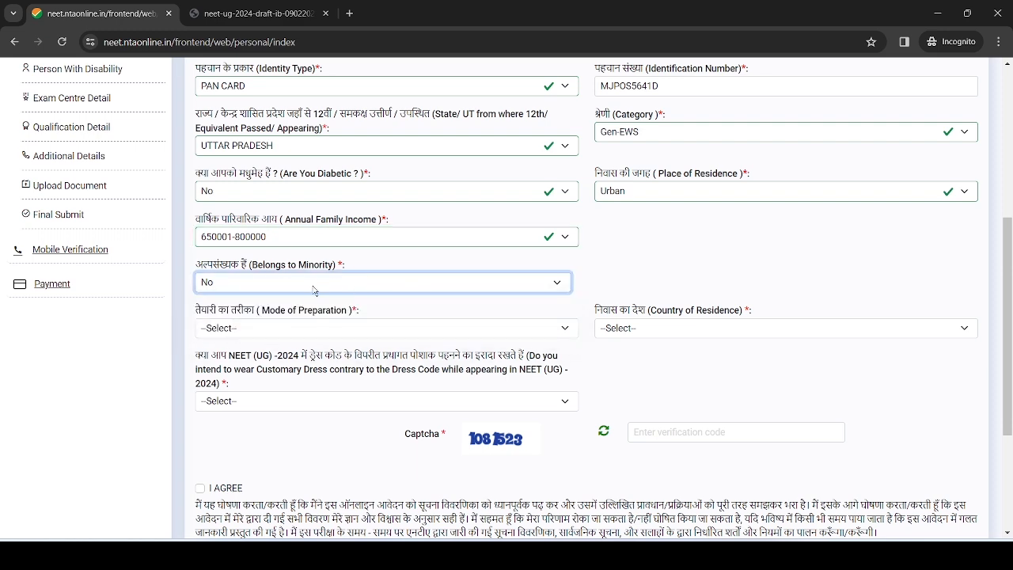
{"action": "scroll", "coordinate": [575, 327], "scroll_direction": "down", "scroll_amount": 1}
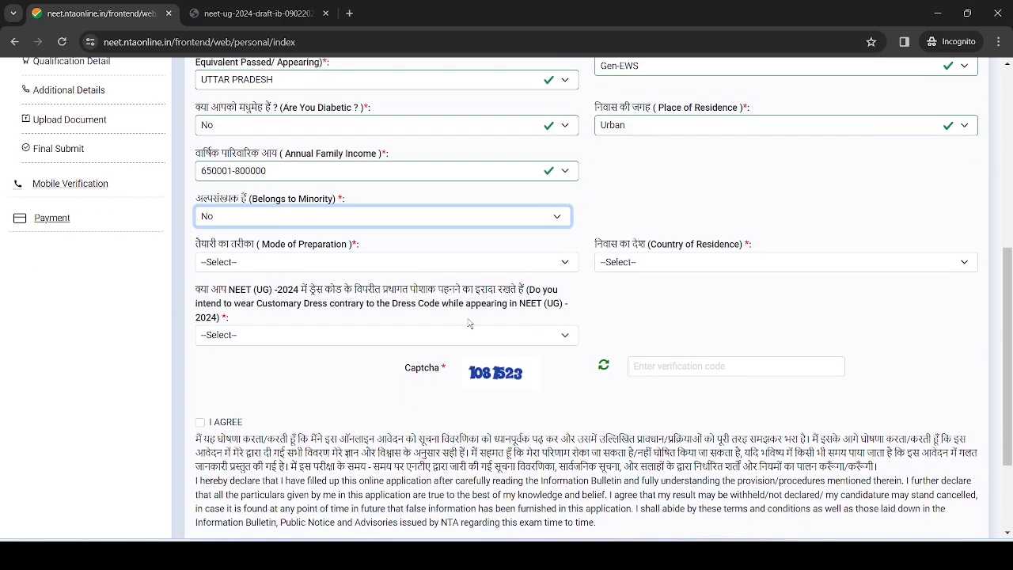
Set mode of preparation to Self-Study and country of residence to INDIA.
{"action": "left_click", "coordinate": [258, 266]}
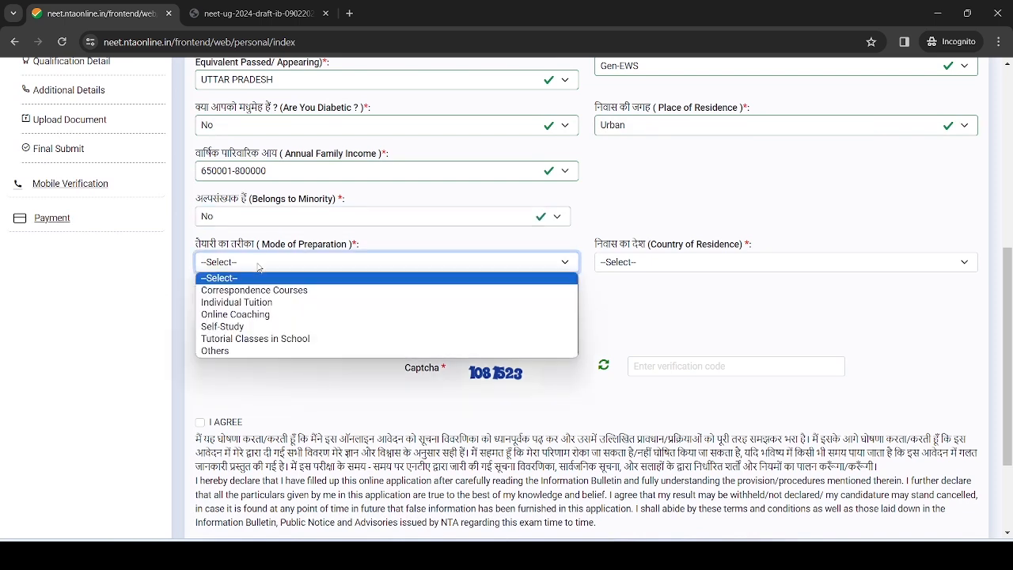
{"action": "left_click", "coordinate": [221, 328]}
{"action": "left_click", "coordinate": [478, 267]}
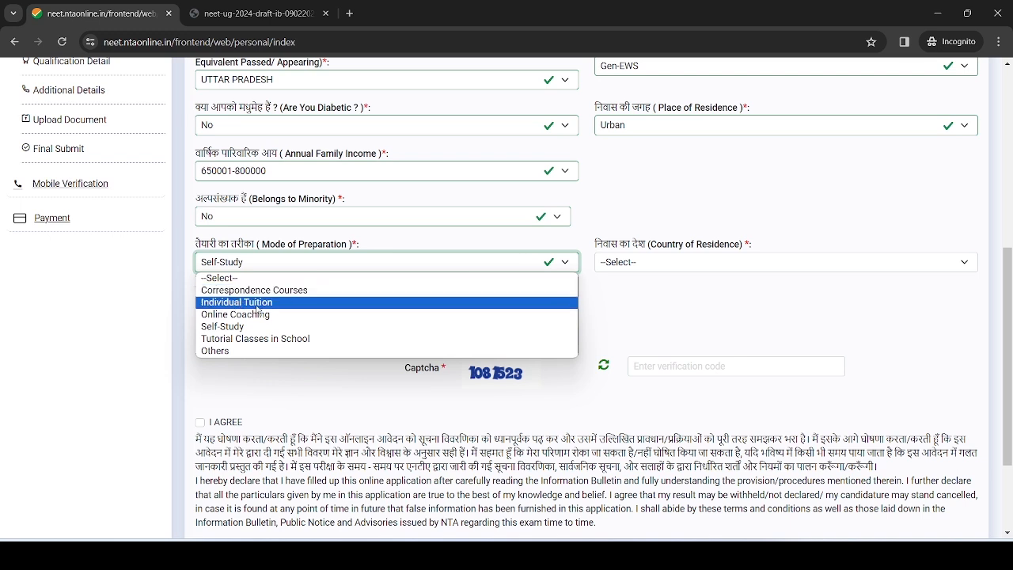
{"action": "left_click", "coordinate": [229, 328]}
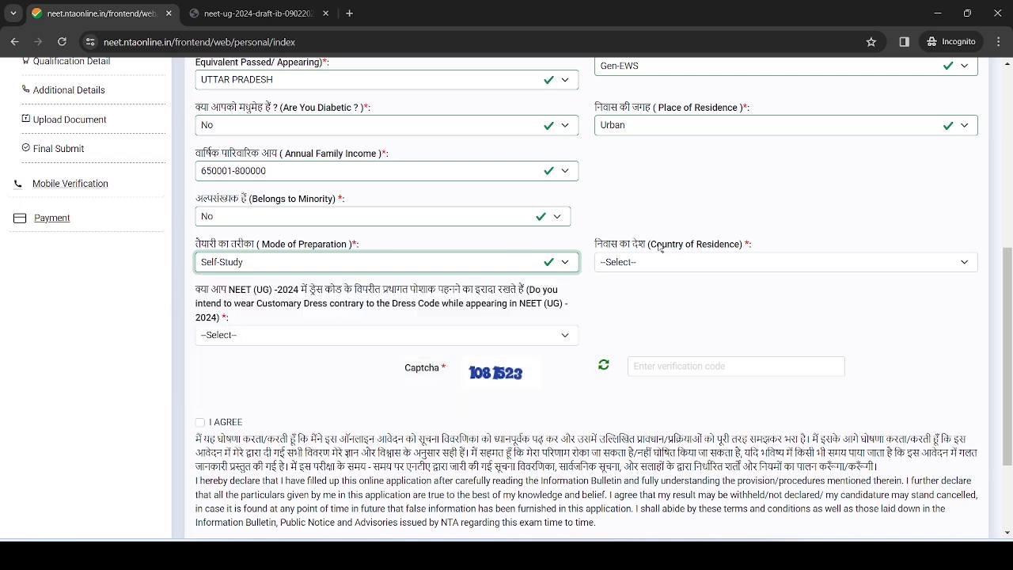
{"action": "left_click", "coordinate": [610, 268]}
{"action": "key", "text": "i"}
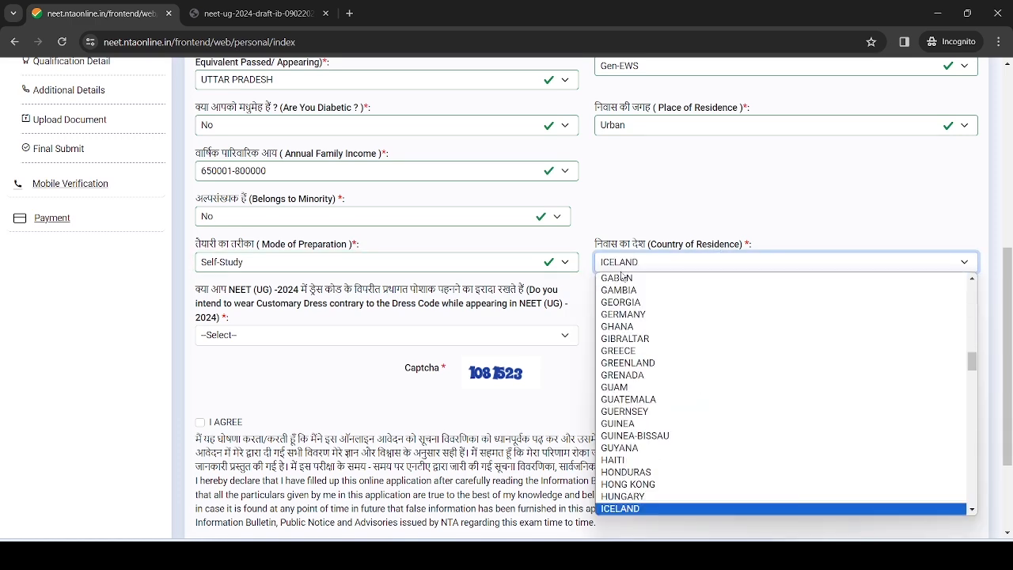
{"action": "scroll", "coordinate": [625, 387], "scroll_direction": "down", "scroll_amount": 5}
{"action": "scroll", "coordinate": [625, 387], "scroll_direction": "up", "scroll_amount": 2}
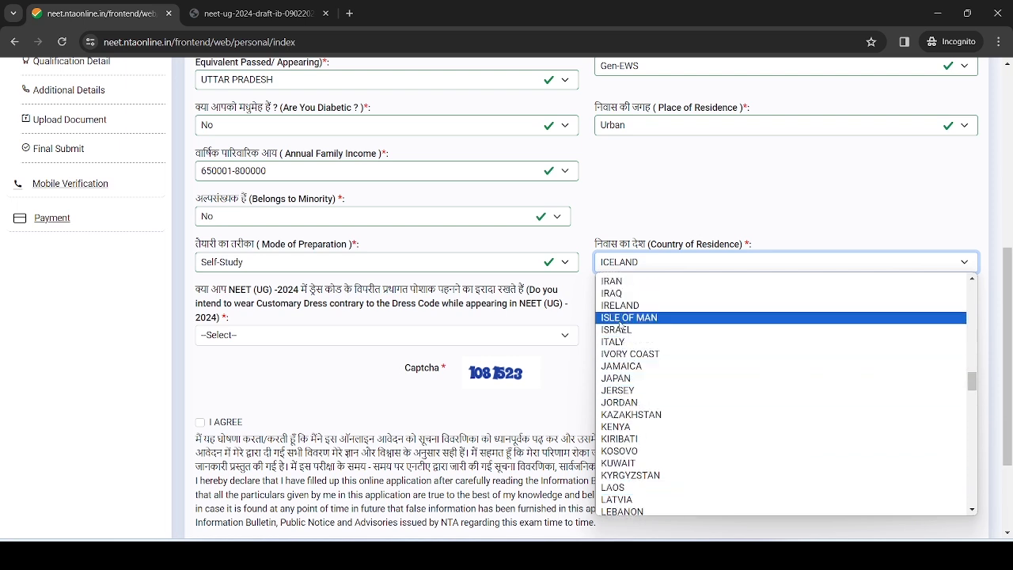
{"action": "scroll", "coordinate": [618, 294], "scroll_direction": "up", "scroll_amount": 5}
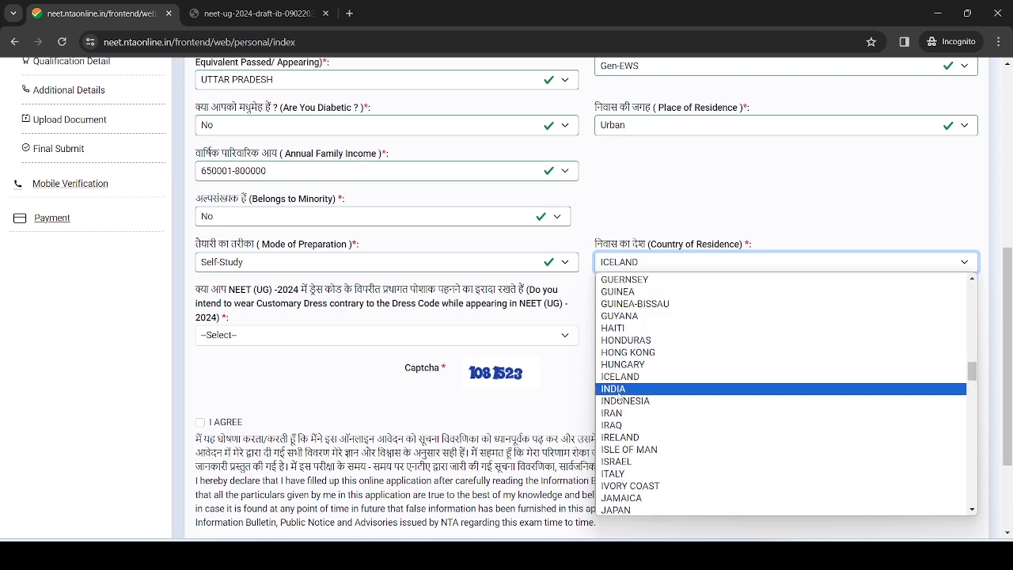
{"action": "left_click", "coordinate": [615, 390]}
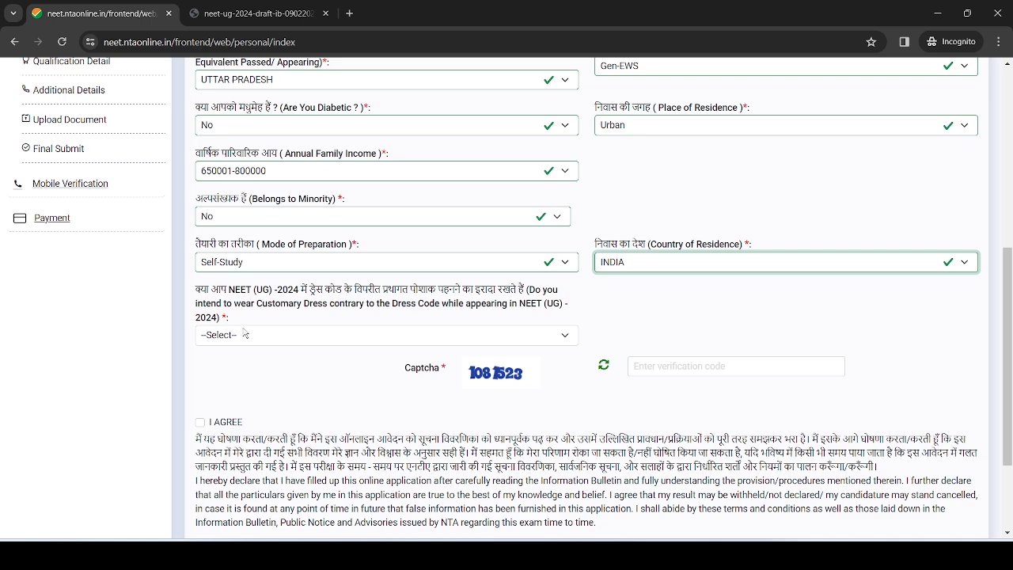
Answer Yes to the customary dress question.
{"action": "left_click", "coordinate": [280, 336]}
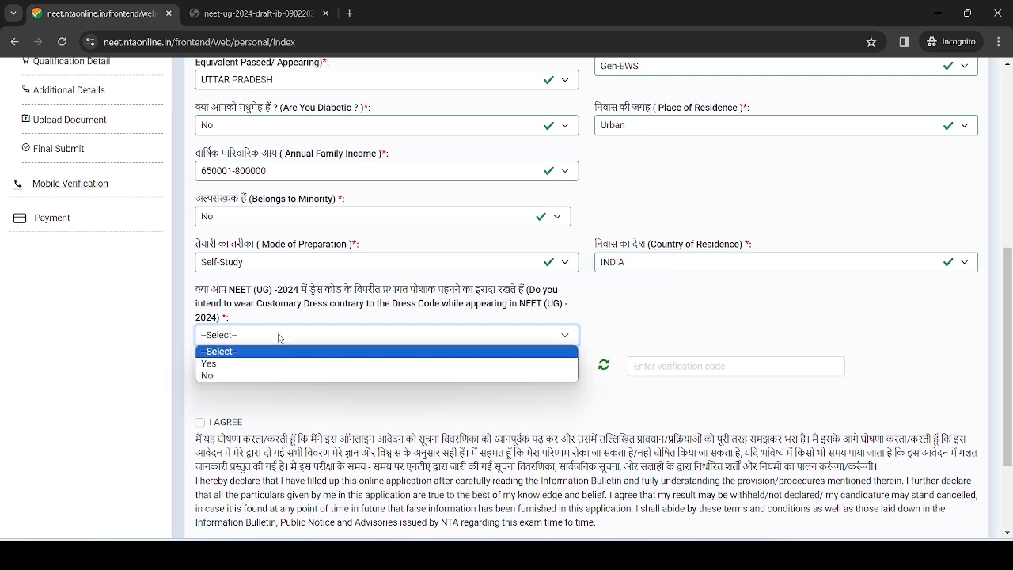
{"action": "left_click", "coordinate": [211, 363]}
{"action": "scroll", "coordinate": [212, 365], "scroll_direction": "down", "scroll_amount": 3}
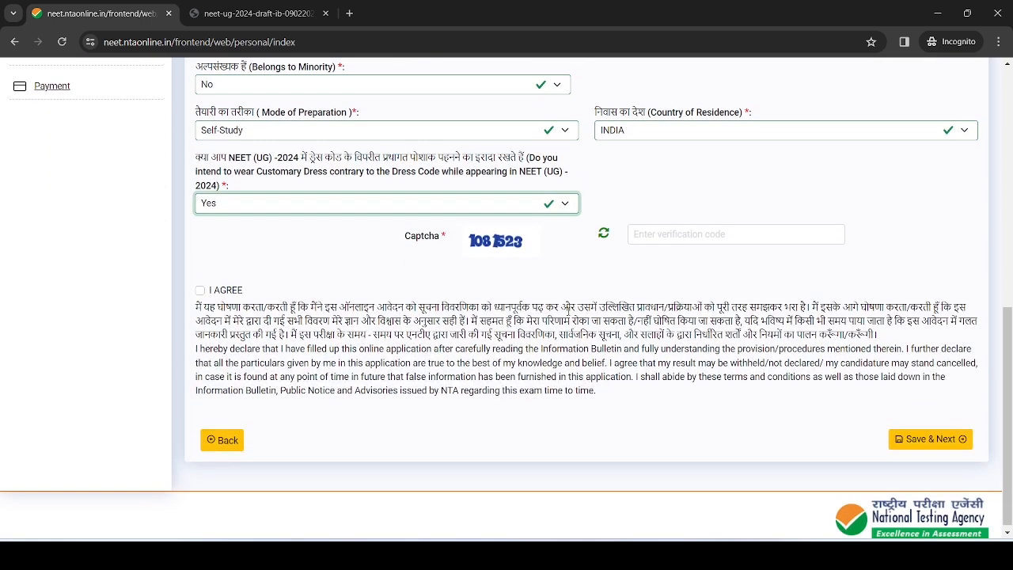
{"action": "scroll", "coordinate": [449, 320], "scroll_direction": "up", "scroll_amount": 3}
Enter and correct the captcha code, accept I AGREE, and save the personal details.
{"action": "left_click", "coordinate": [645, 366]}
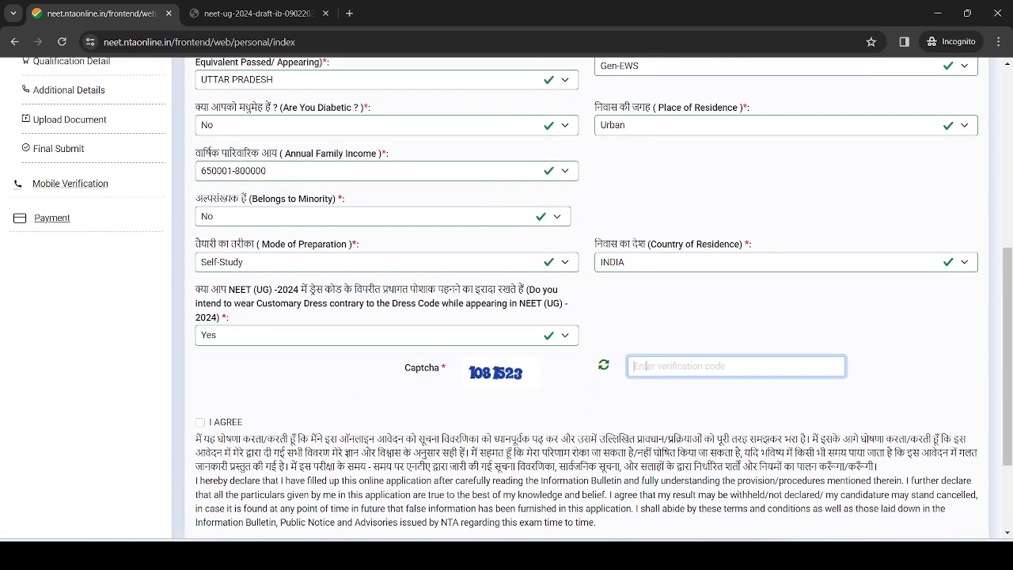
{"action": "type", "text": "1087523"}
{"action": "scroll", "coordinate": [561, 378], "scroll_direction": "down", "scroll_amount": 3}
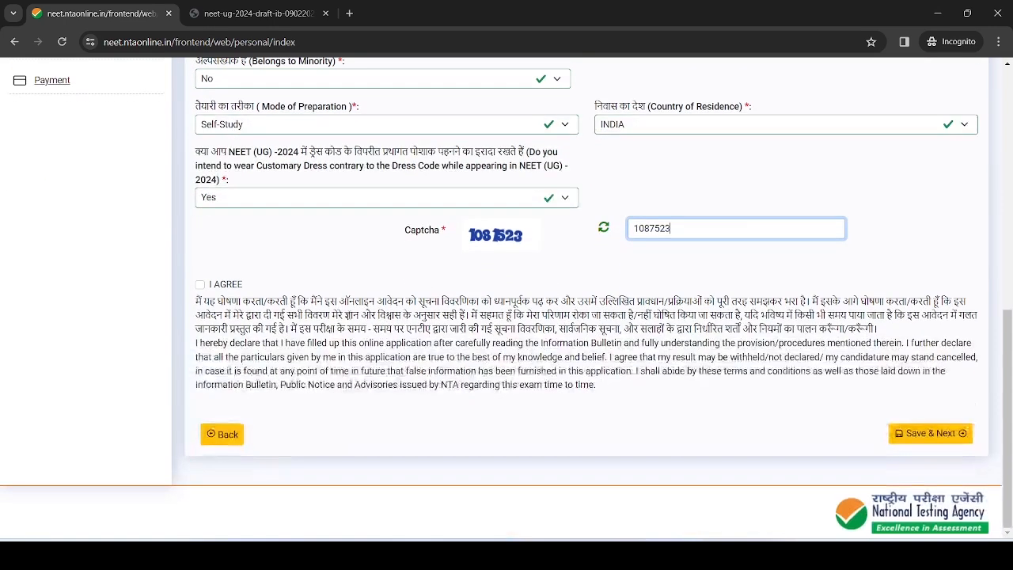
{"action": "left_click", "coordinate": [199, 285]}
{"action": "scroll", "coordinate": [854, 421], "scroll_direction": "down", "scroll_amount": 1}
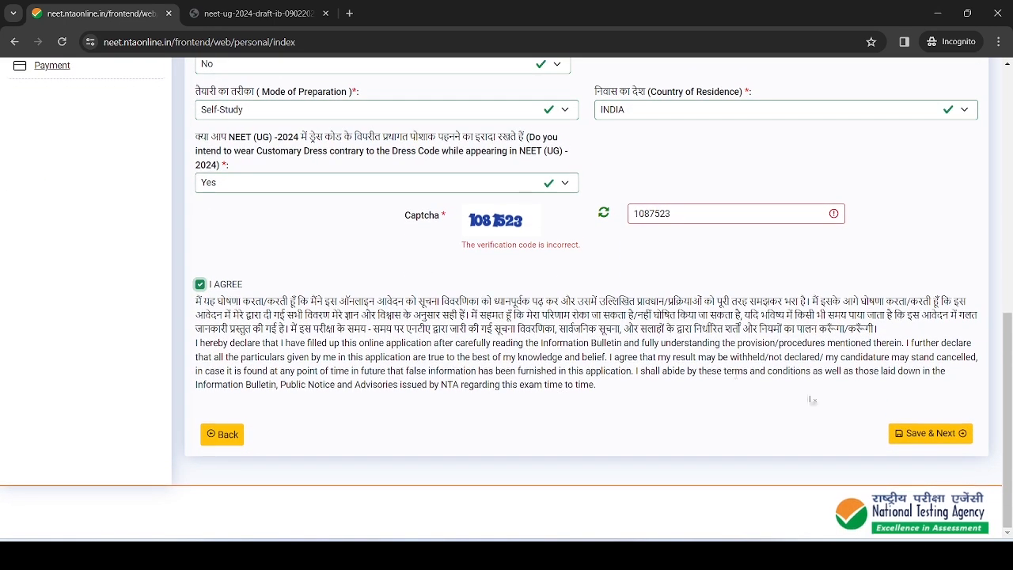
{"action": "left_click", "coordinate": [647, 213]}
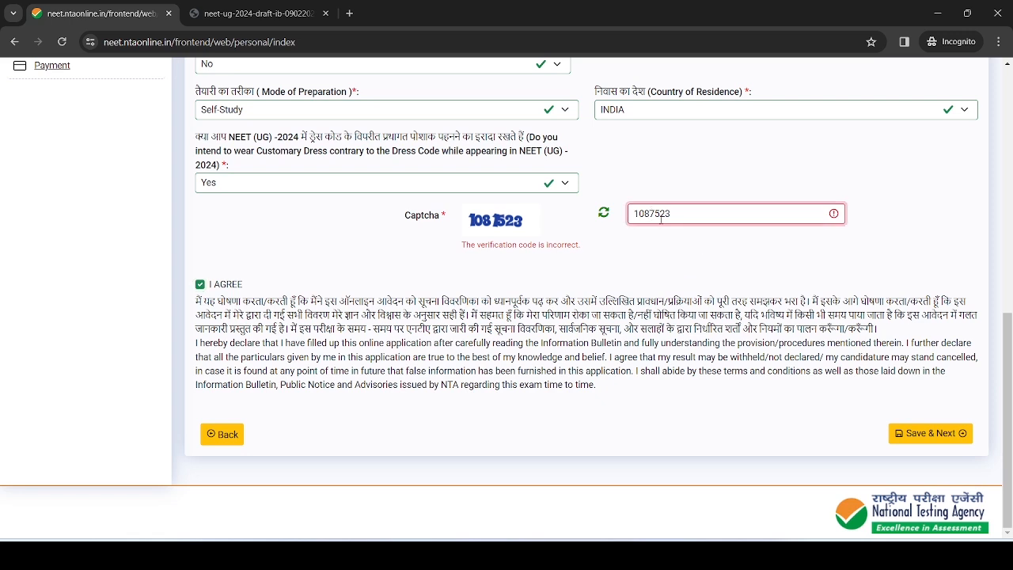
{"action": "key", "text": "Delete"}
{"action": "type", "text": "1"}
{"action": "left_click", "coordinate": [664, 253]}
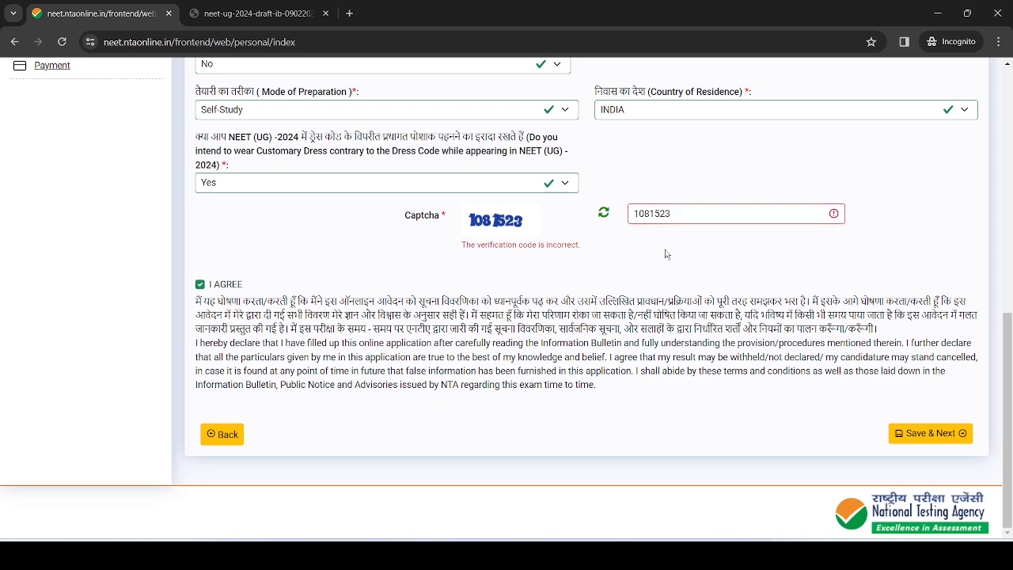
{"action": "left_click", "coordinate": [920, 437]}
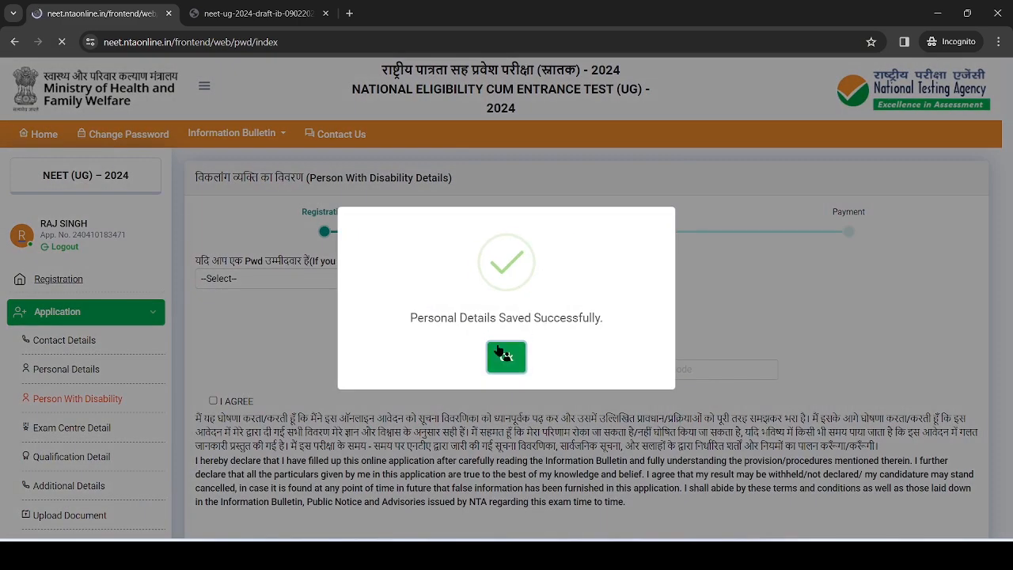
Set PwD candidate to No, enter the captcha, accept the declaration, and save.
{"action": "left_click", "coordinate": [507, 358]}
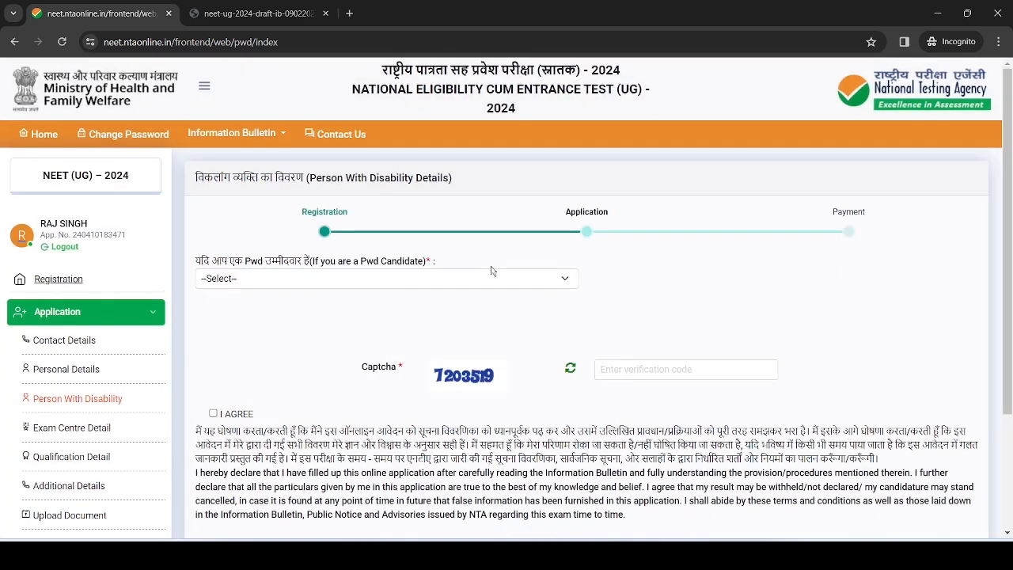
{"action": "left_click", "coordinate": [355, 281]}
{"action": "left_click", "coordinate": [208, 320]}
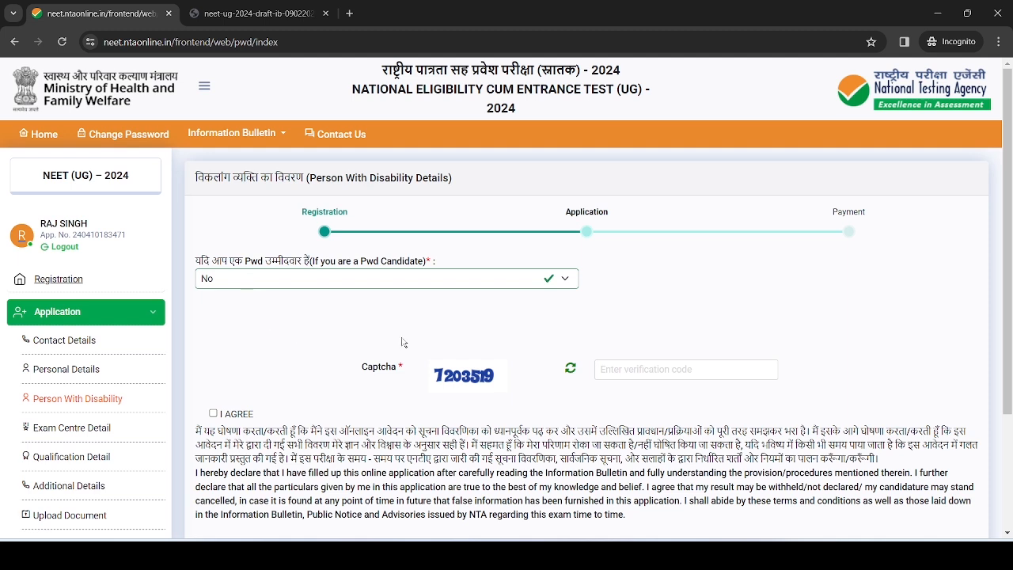
{"action": "left_click", "coordinate": [601, 370]}
{"action": "type", "text": "7203519"}
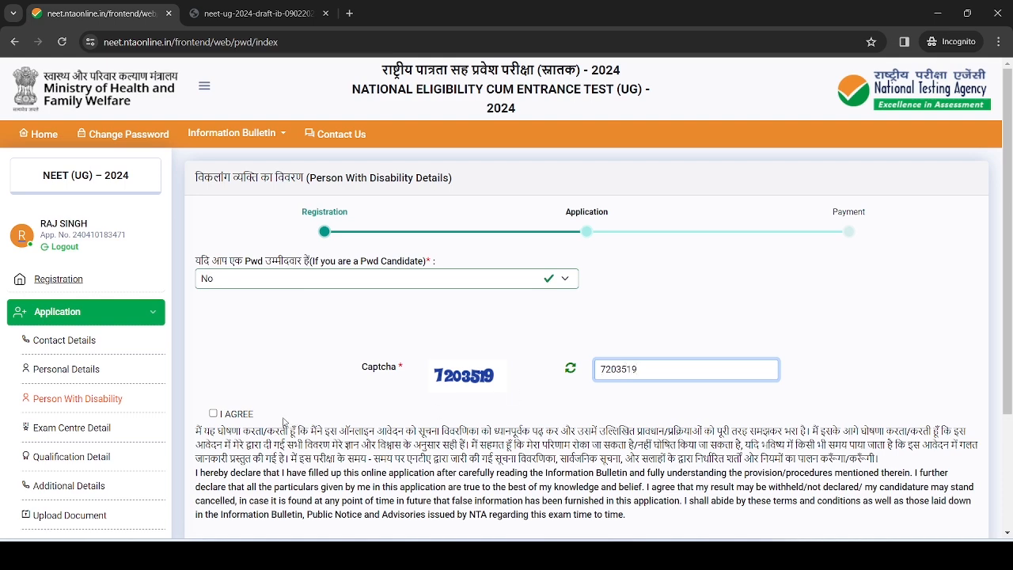
{"action": "left_click", "coordinate": [214, 413]}
{"action": "scroll", "coordinate": [479, 430], "scroll_direction": "down", "scroll_amount": 2}
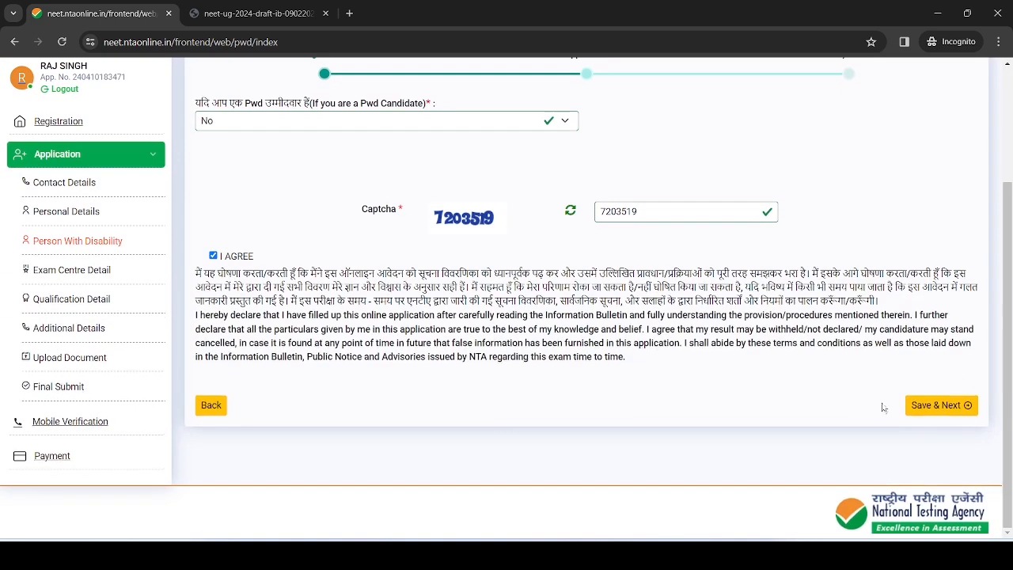
{"action": "left_click", "coordinate": [924, 407]}
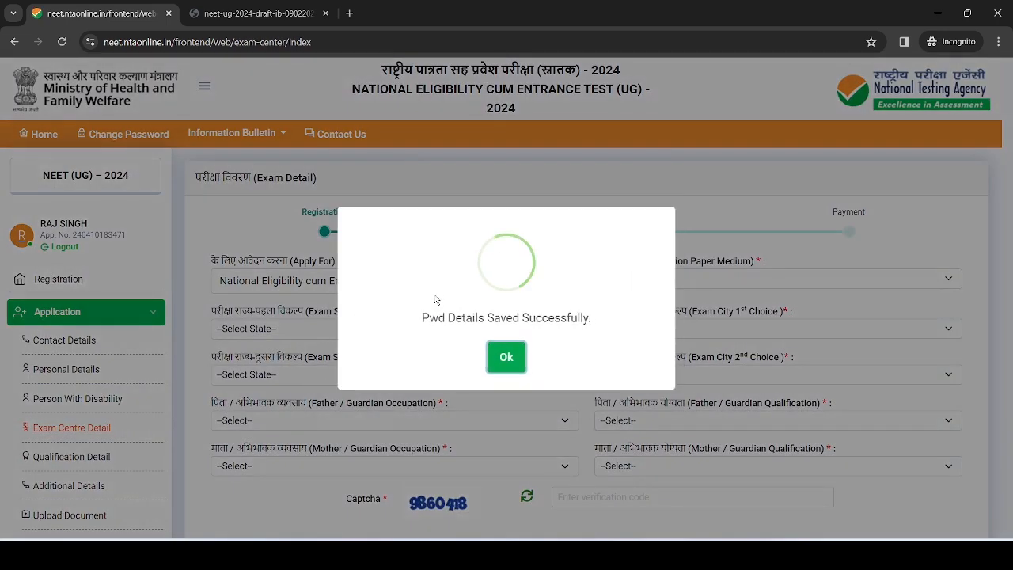
Keep NEET as the applied exam, choose English medium and UTTAR PRADESH as second state.
{"action": "left_click", "coordinate": [486, 356]}
{"action": "scroll", "coordinate": [237, 280], "scroll_direction": "down", "scroll_amount": 1}
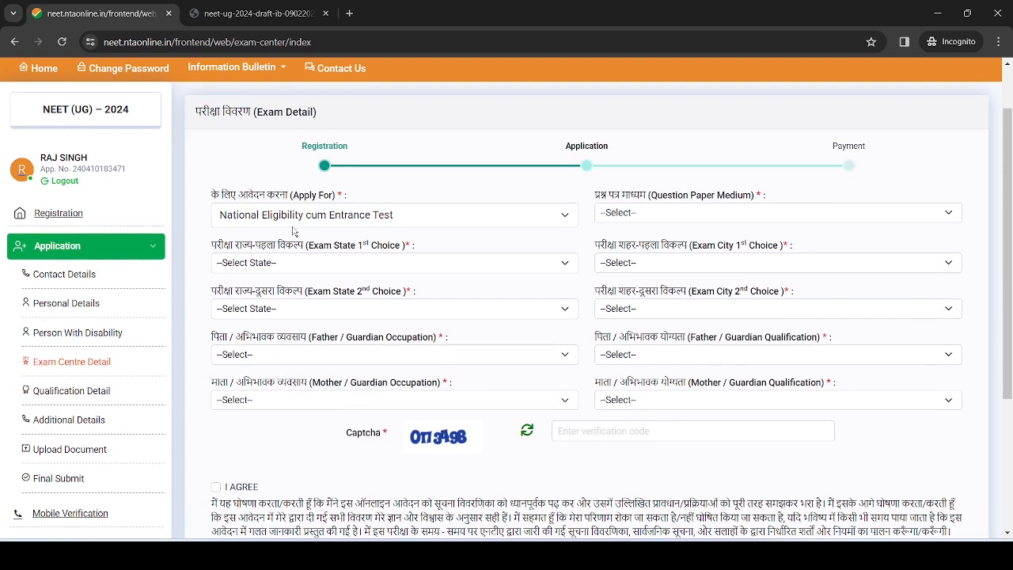
{"action": "left_click", "coordinate": [367, 224]}
{"action": "left_click", "coordinate": [368, 222]}
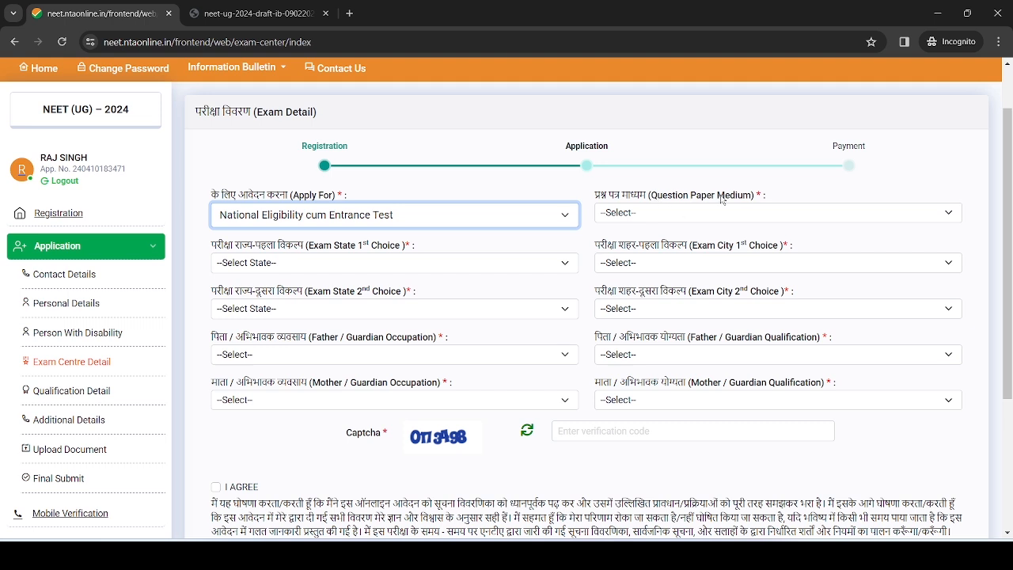
{"action": "left_click", "coordinate": [682, 214]}
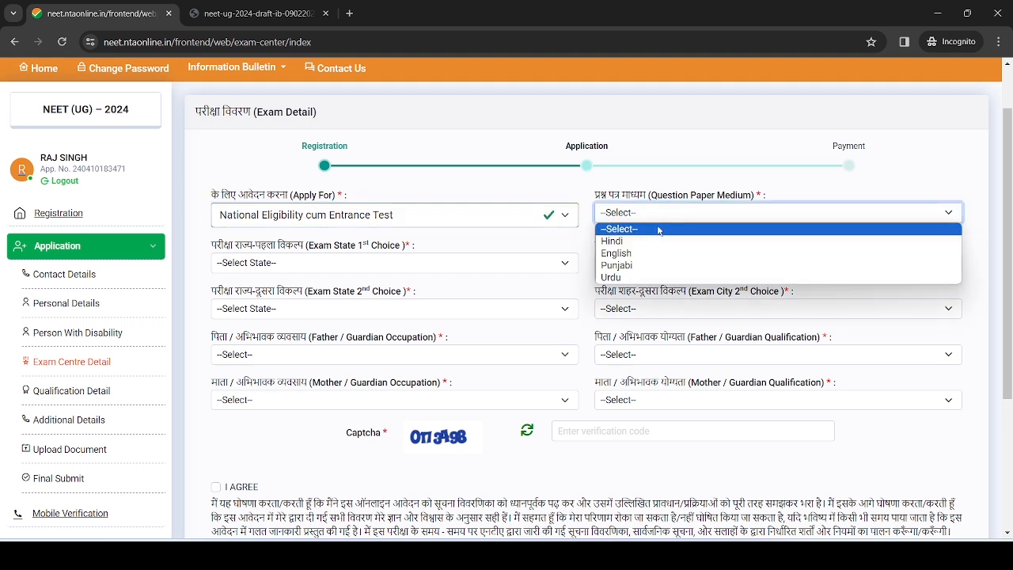
{"action": "left_click", "coordinate": [617, 253]}
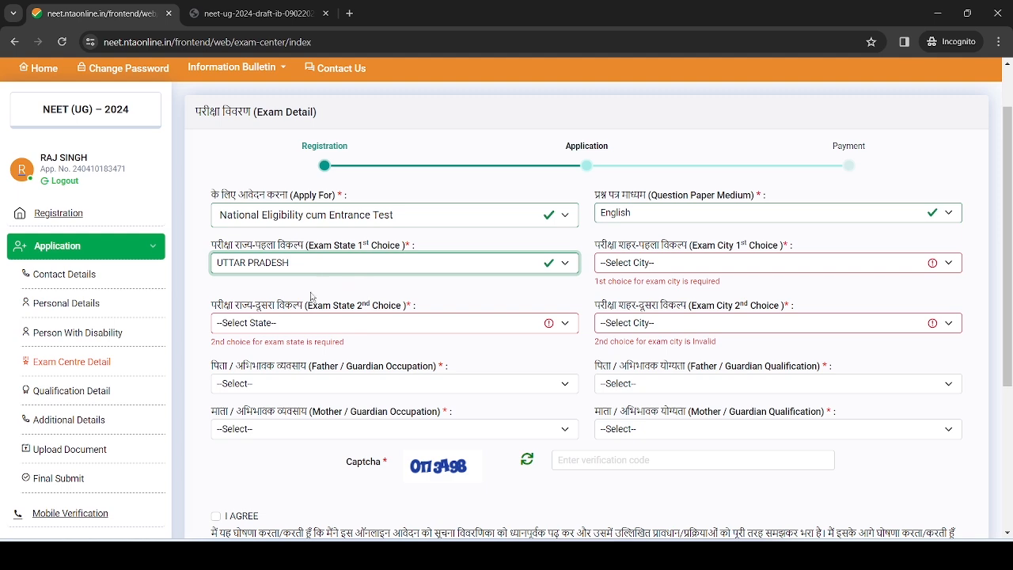
{"action": "left_click", "coordinate": [310, 323]}
{"action": "left_click", "coordinate": [272, 351]}
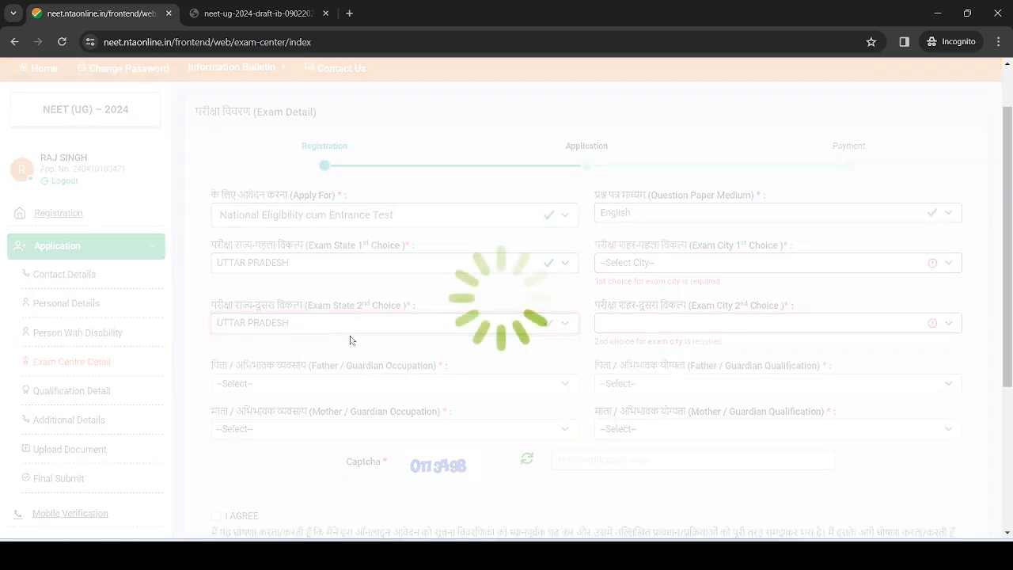
Choose Noida/Greater Noida as first exam city and Meerut as second.
{"action": "left_click", "coordinate": [675, 268]}
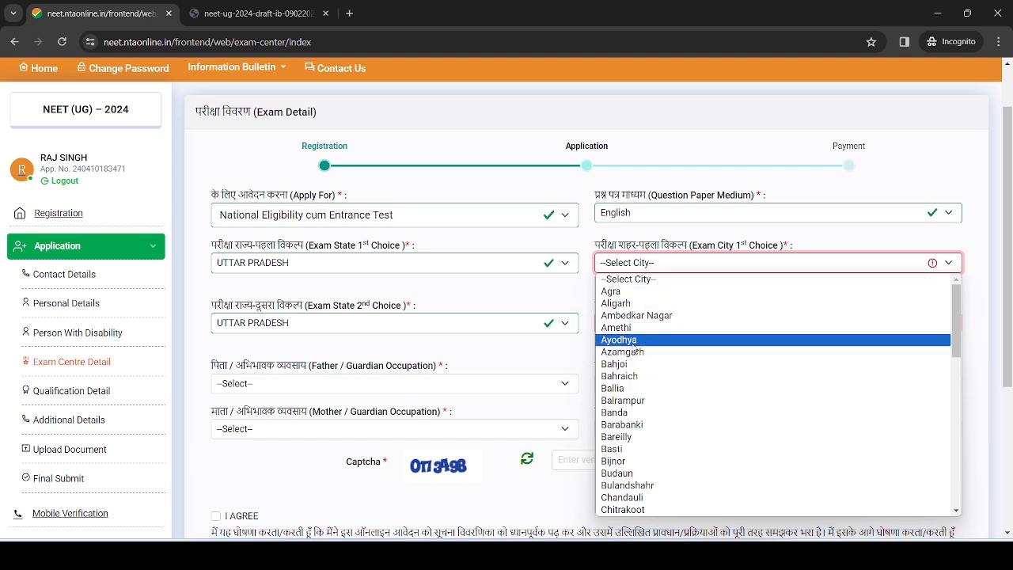
{"action": "type", "text": "bu"}
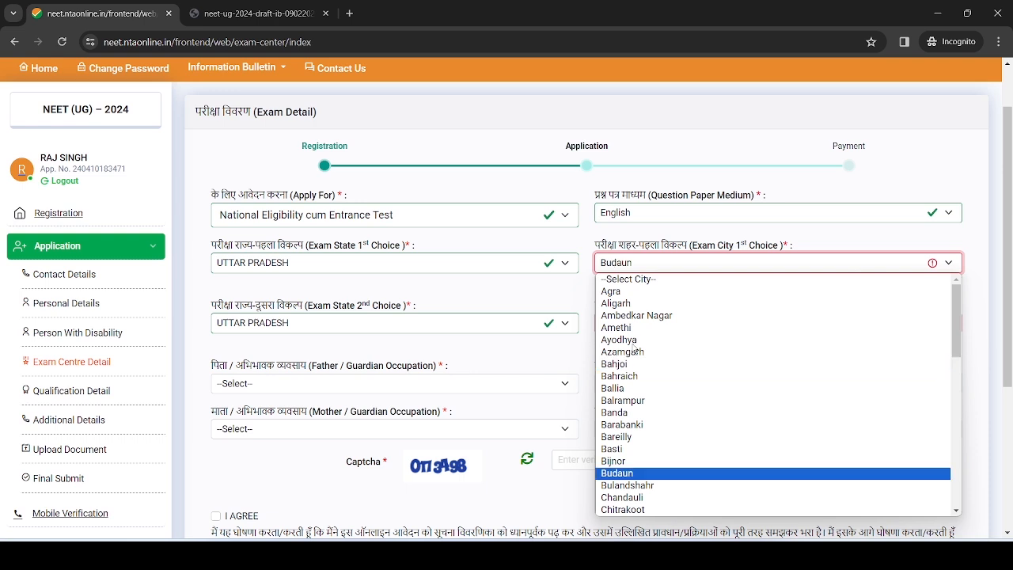
{"action": "scroll", "coordinate": [633, 487], "scroll_direction": "down", "scroll_amount": 5}
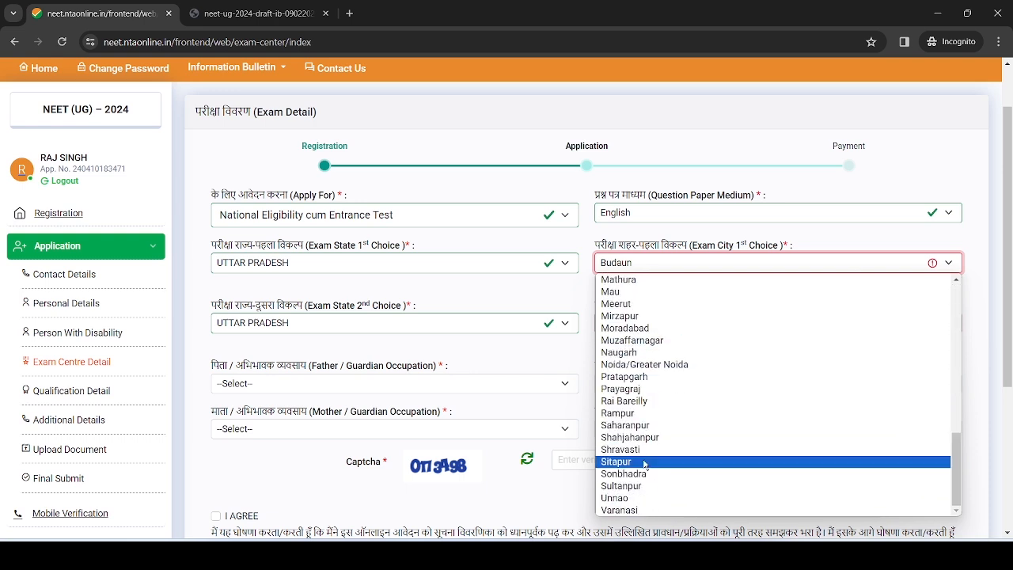
{"action": "left_click", "coordinate": [633, 364]}
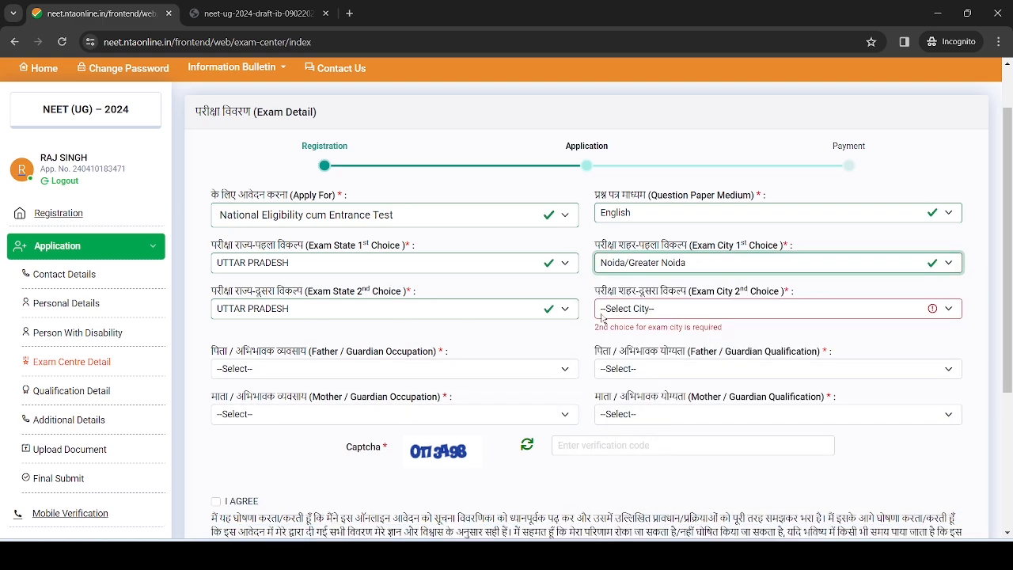
{"action": "left_click", "coordinate": [645, 312]}
{"action": "scroll", "coordinate": [665, 253], "scroll_direction": "down", "scroll_amount": 4}
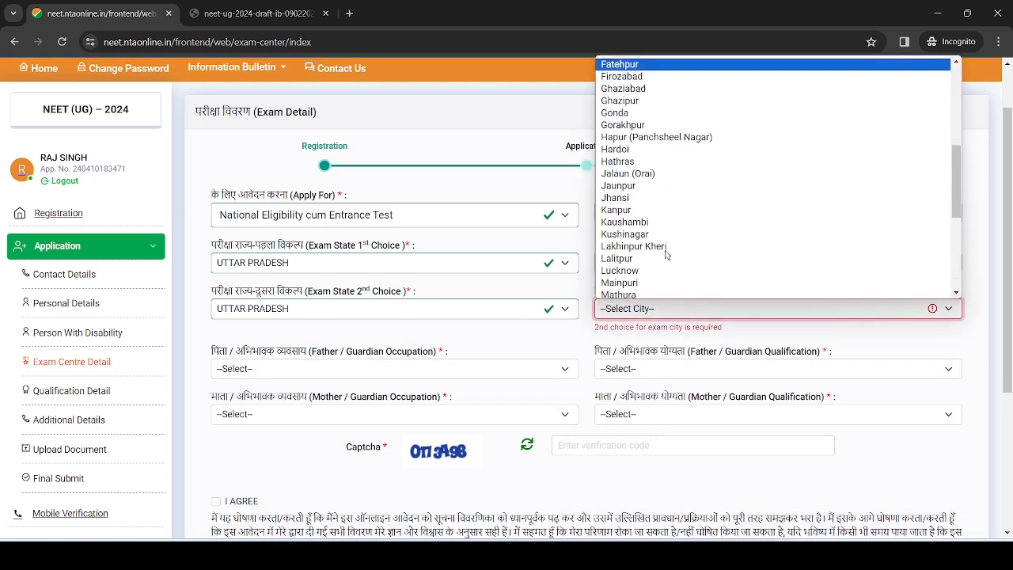
{"action": "scroll", "coordinate": [665, 254], "scroll_direction": "down", "scroll_amount": 2}
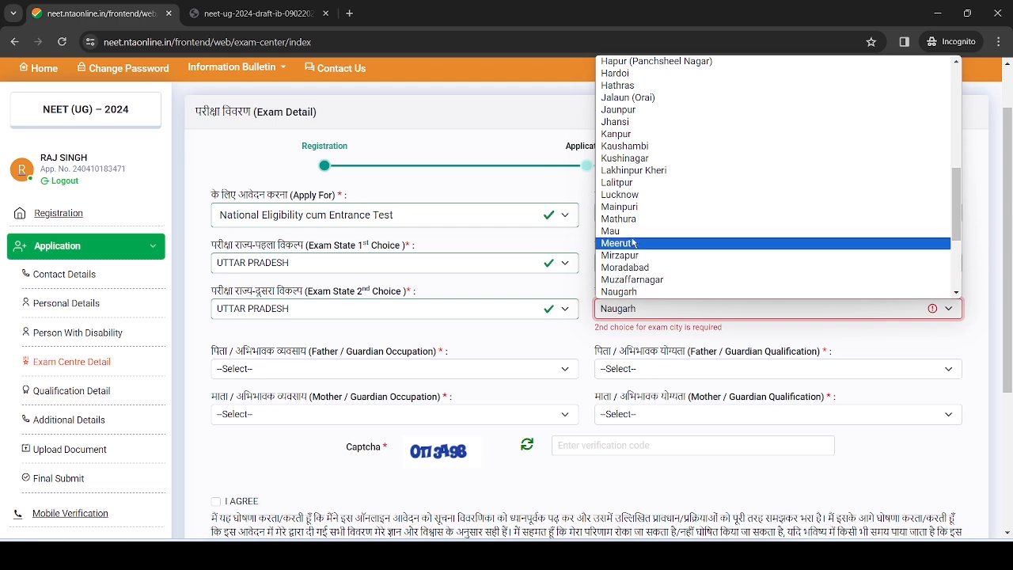
{"action": "left_click", "coordinate": [633, 243]}
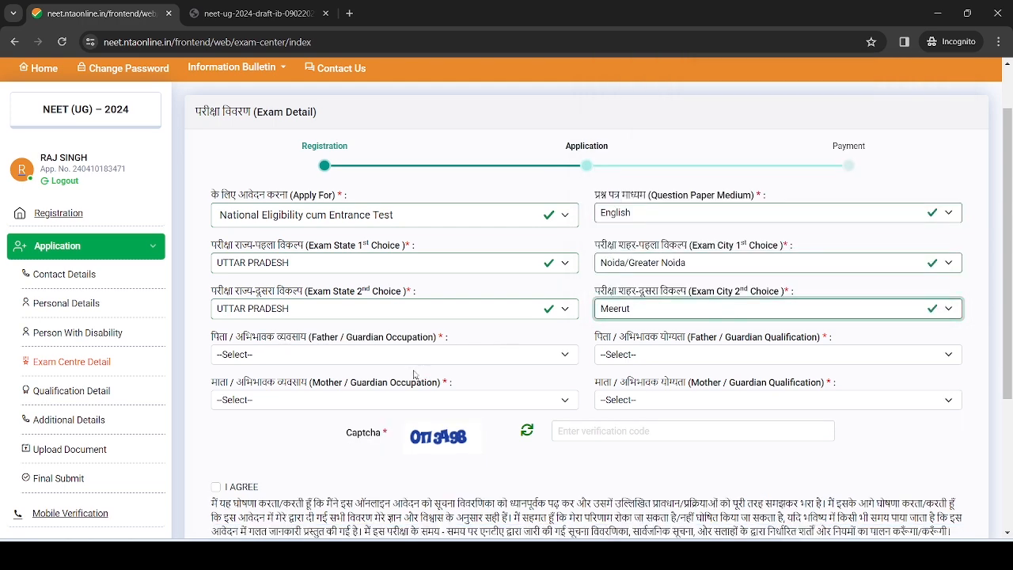
{"action": "scroll", "coordinate": [290, 299], "scroll_direction": "down", "scroll_amount": 1}
Set father to Engineering/Post Graduate and mother to Teaching / Research/Post Graduate.
{"action": "left_click", "coordinate": [290, 291]}
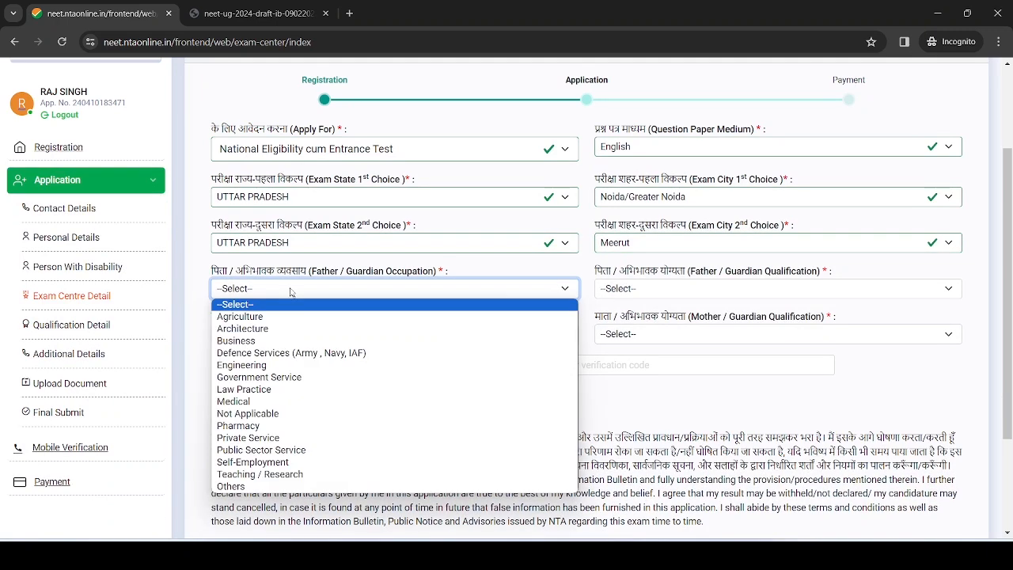
{"action": "left_click", "coordinate": [240, 365]}
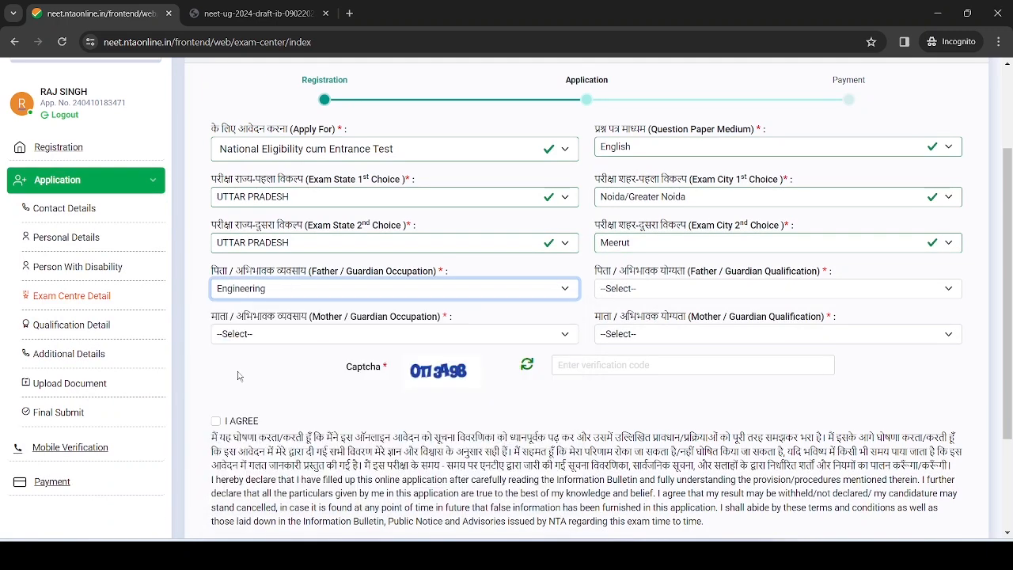
{"action": "left_click", "coordinate": [669, 293]}
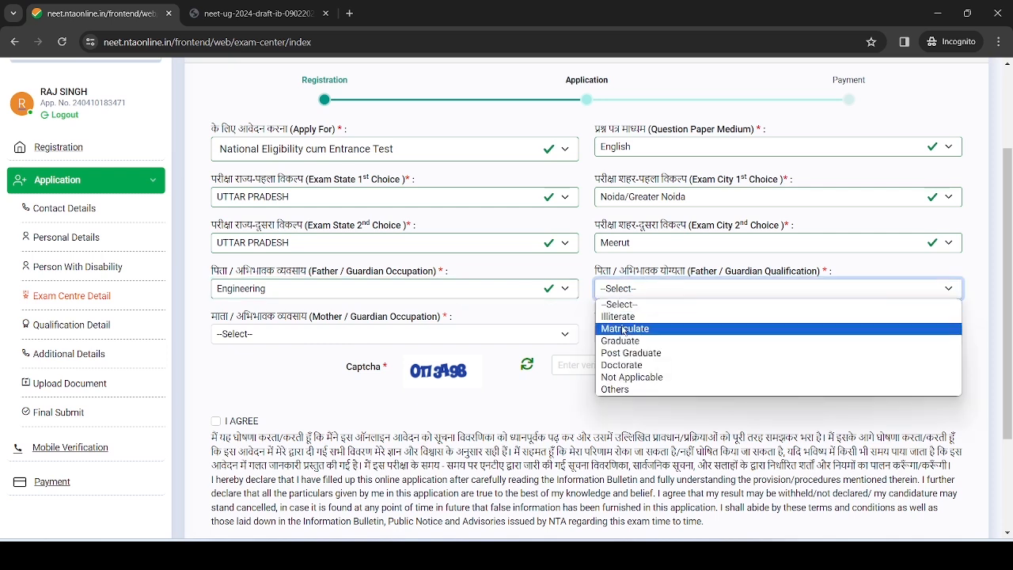
{"action": "left_click", "coordinate": [637, 353]}
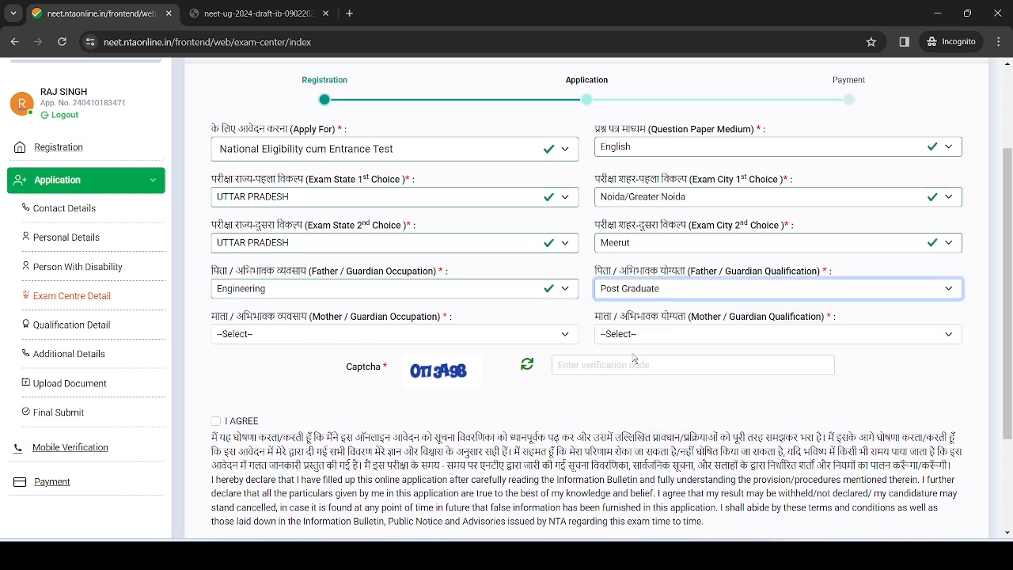
{"action": "left_click", "coordinate": [311, 335]}
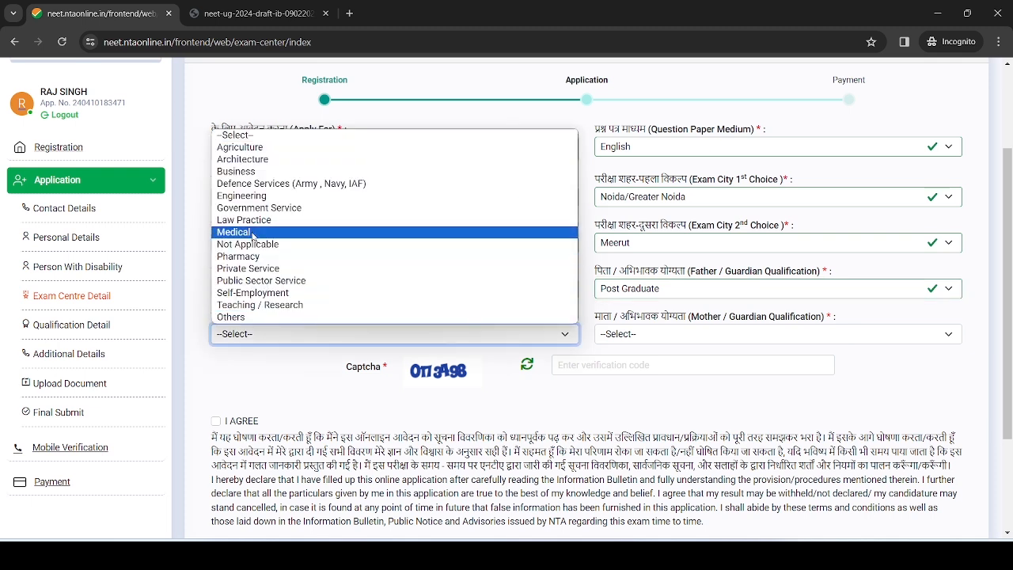
{"action": "left_click", "coordinate": [255, 307]}
{"action": "left_click", "coordinate": [632, 334]}
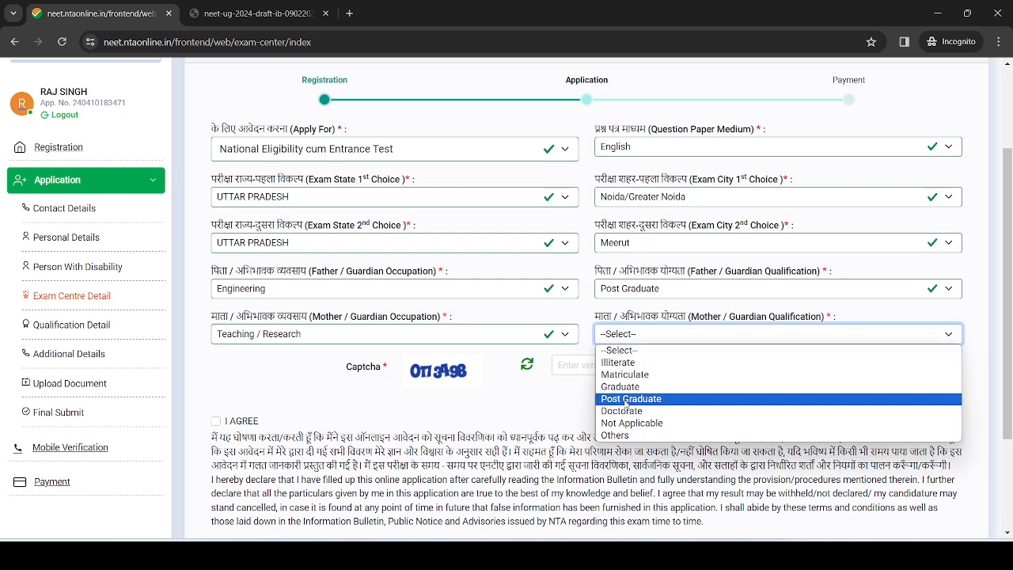
{"action": "left_click", "coordinate": [626, 399]}
Enter the captcha, accept the declaration, and save the exam details.
{"action": "left_click", "coordinate": [573, 366]}
{"action": "type", "text": "01734"}
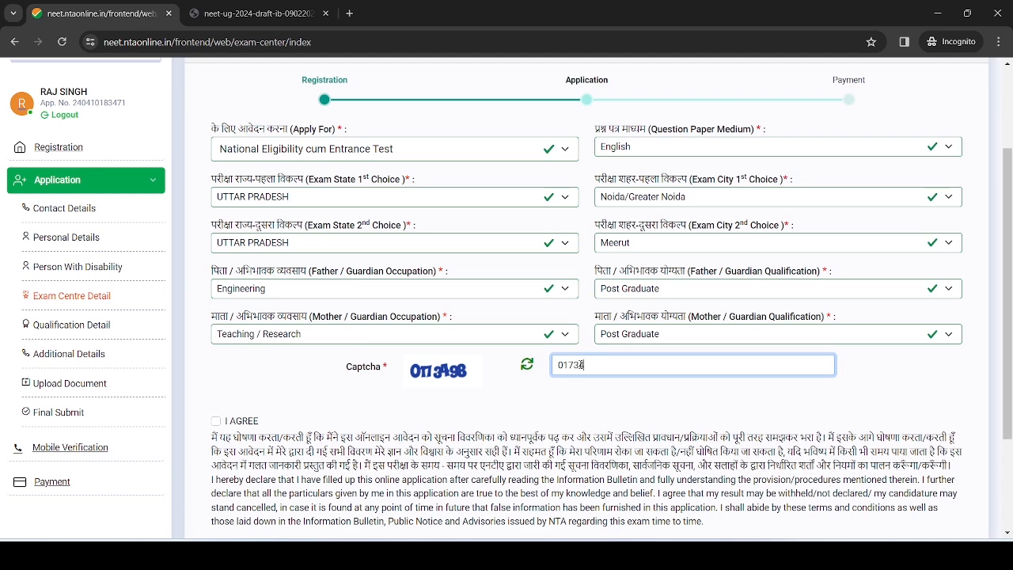
{"action": "left_click", "coordinate": [216, 420]}
{"action": "scroll", "coordinate": [718, 433], "scroll_direction": "down", "scroll_amount": 2}
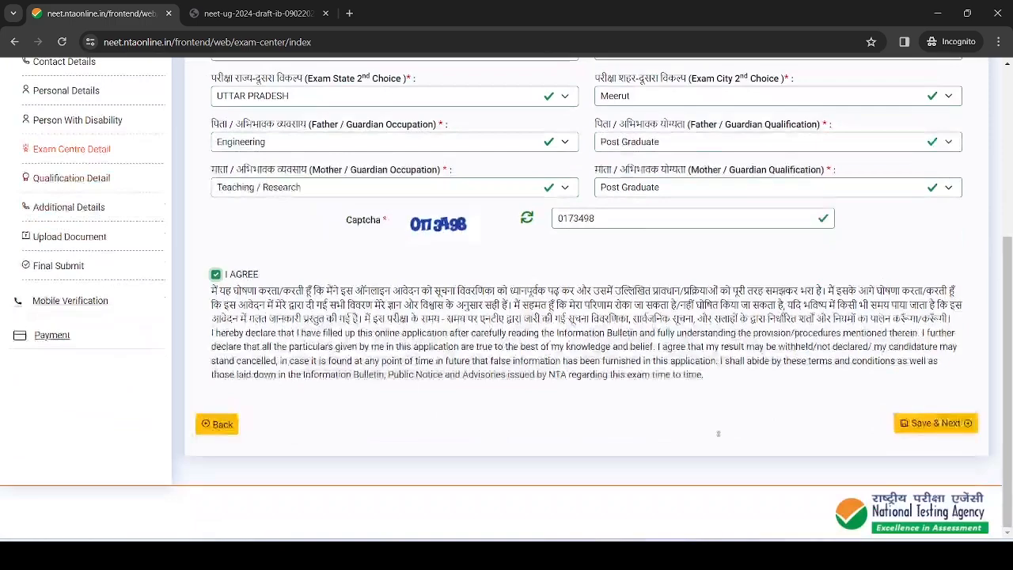
{"action": "left_click", "coordinate": [927, 423]}
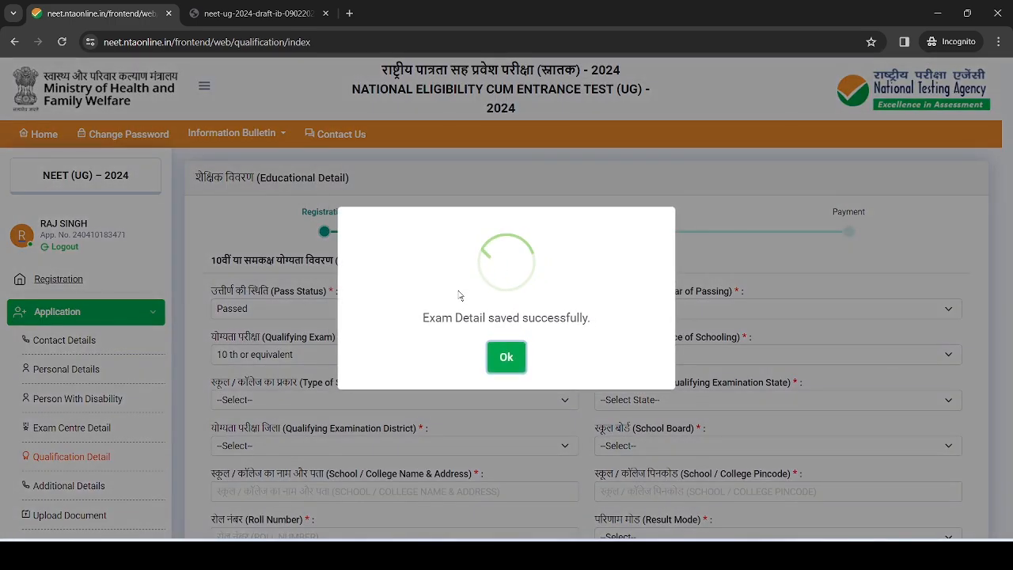
Keep the 10th status as Passed and set the passing year to 2020.
{"action": "left_click", "coordinate": [508, 358]}
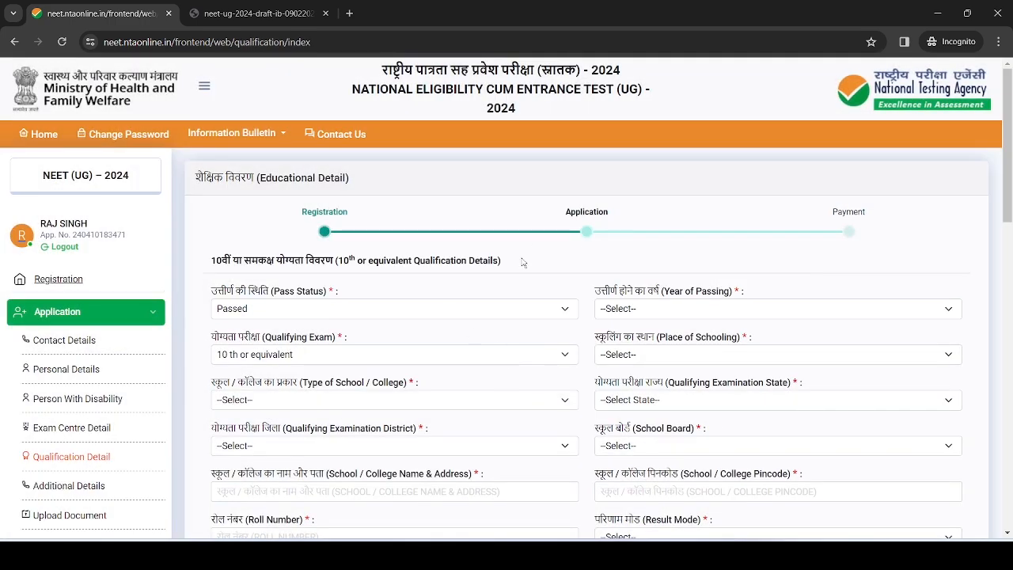
{"action": "scroll", "coordinate": [299, 279], "scroll_direction": "down", "scroll_amount": 1}
{"action": "left_click", "coordinate": [305, 249]}
{"action": "left_click", "coordinate": [305, 249]}
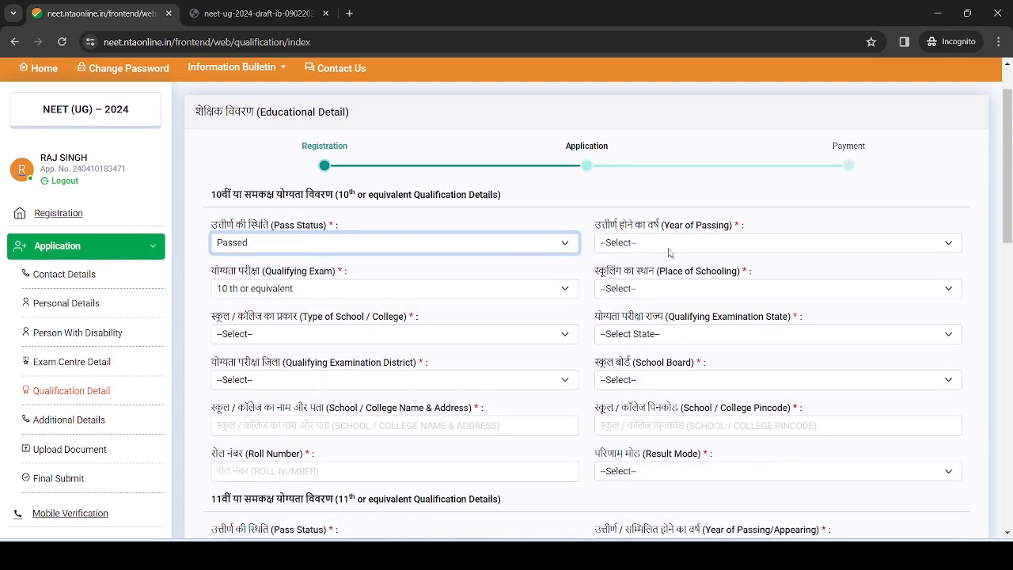
{"action": "left_click", "coordinate": [622, 250]}
{"action": "scroll", "coordinate": [624, 440], "scroll_direction": "down", "scroll_amount": 3}
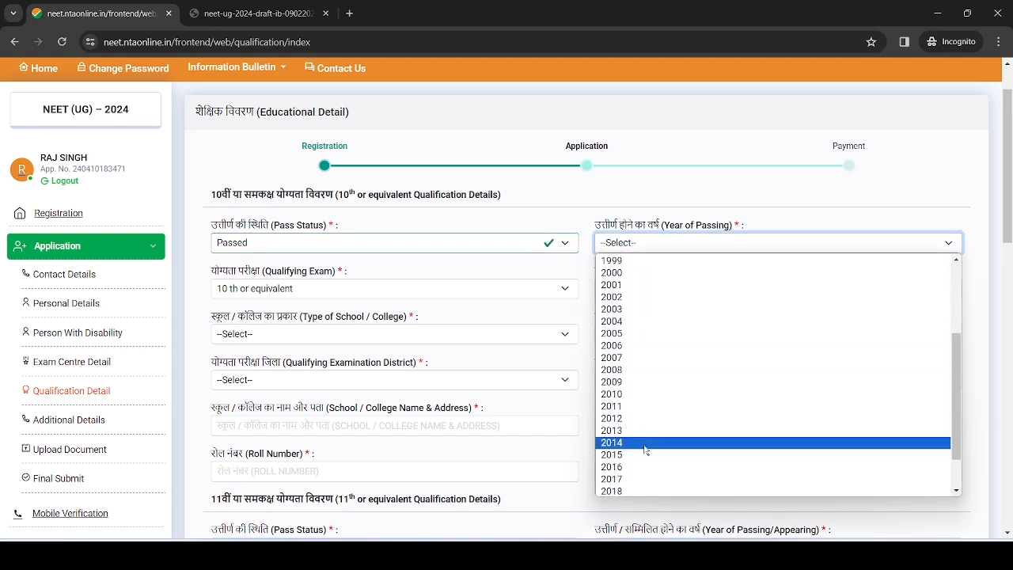
{"action": "scroll", "coordinate": [624, 455], "scroll_direction": "down", "scroll_amount": 2}
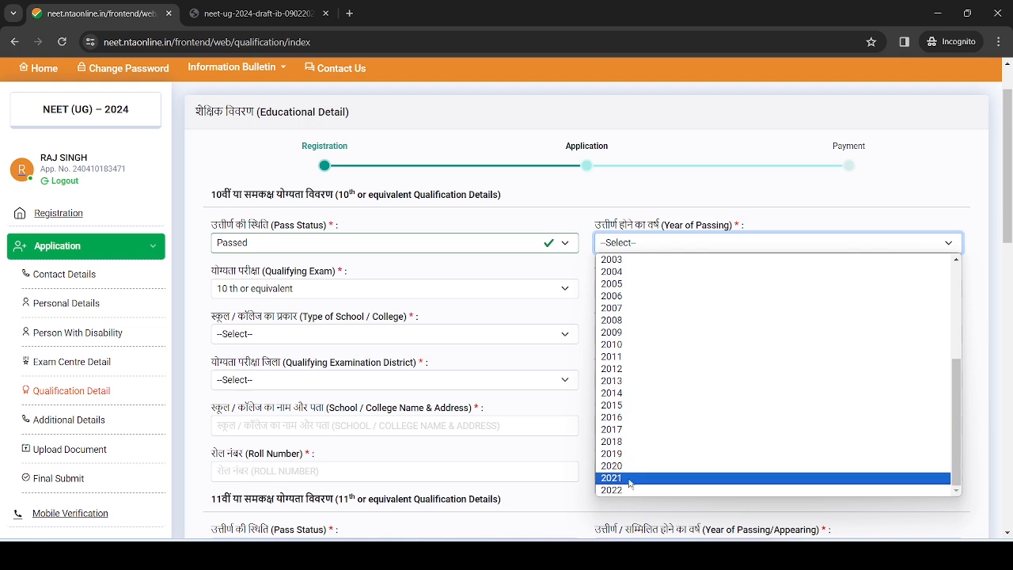
{"action": "left_click", "coordinate": [627, 466]}
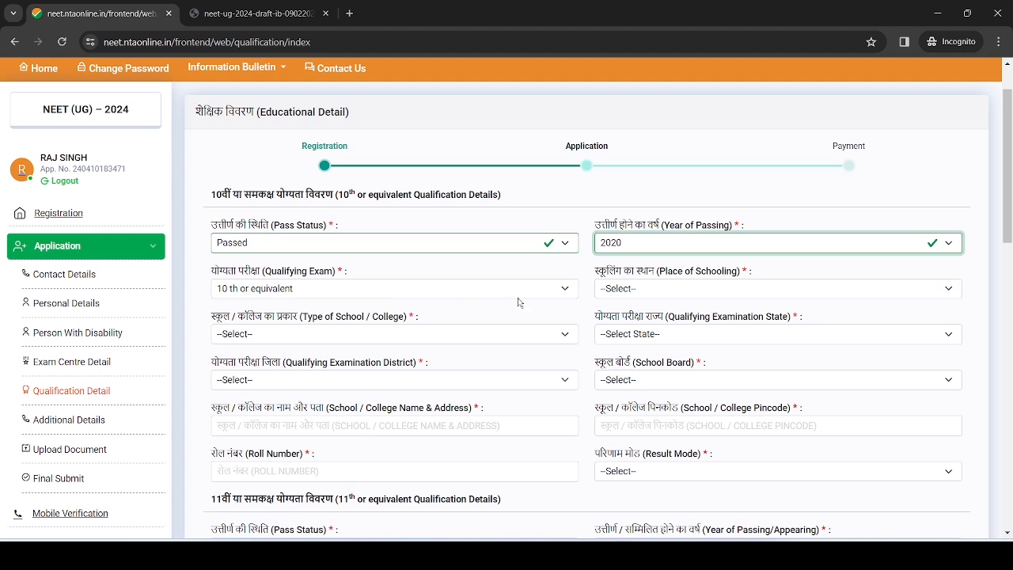
Keep 10 th or equivalent, set schooling to Urban and school type Private Unaided.
{"action": "left_click", "coordinate": [554, 288]}
{"action": "left_click", "coordinate": [555, 302]}
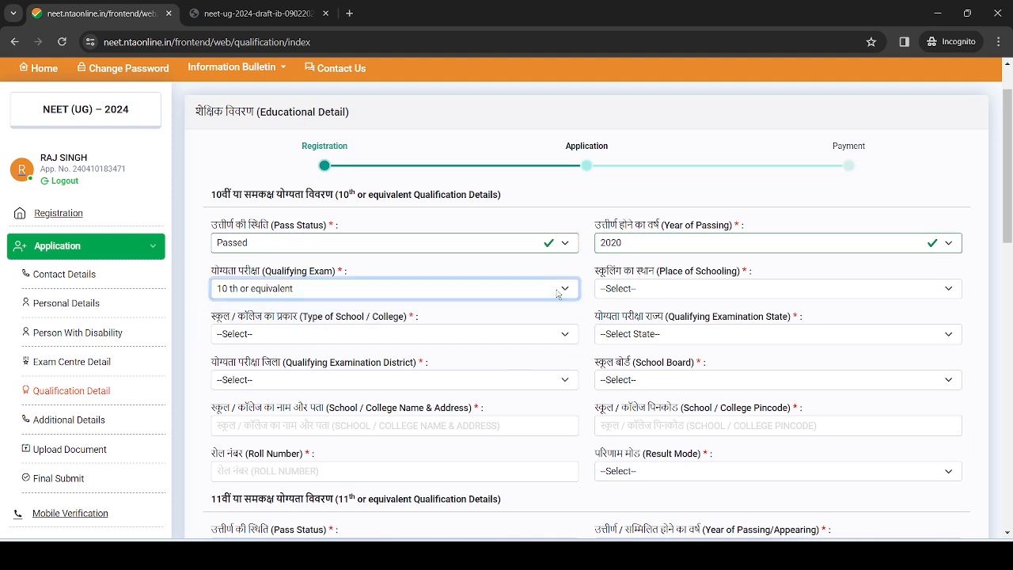
{"action": "left_click", "coordinate": [637, 290]}
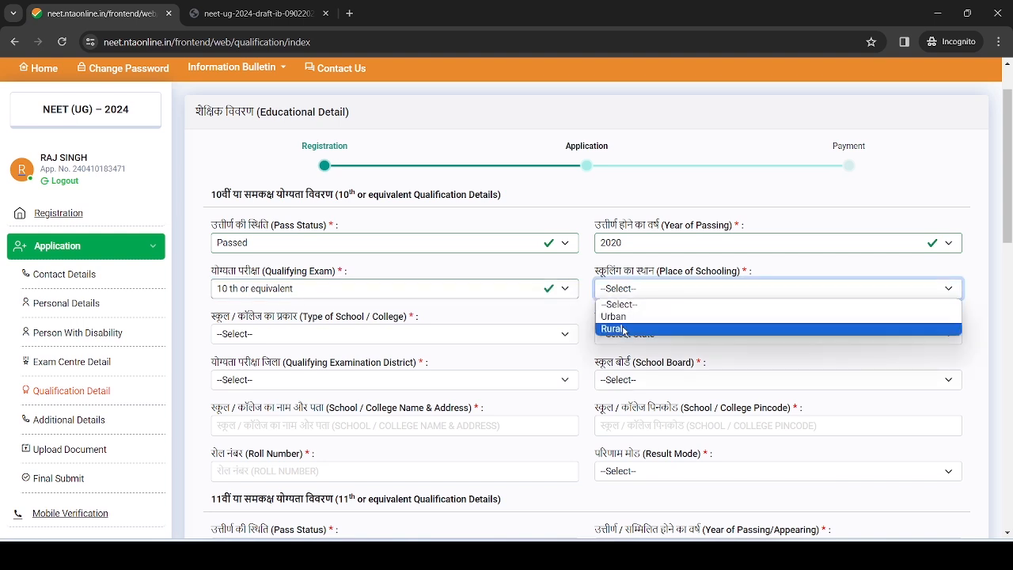
{"action": "left_click", "coordinate": [624, 316]}
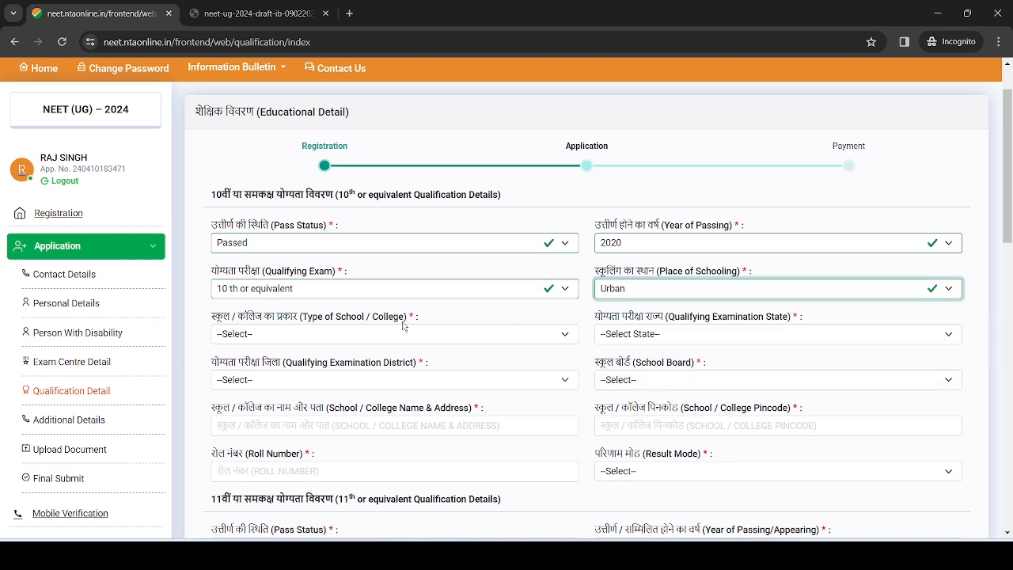
{"action": "left_click", "coordinate": [345, 339]}
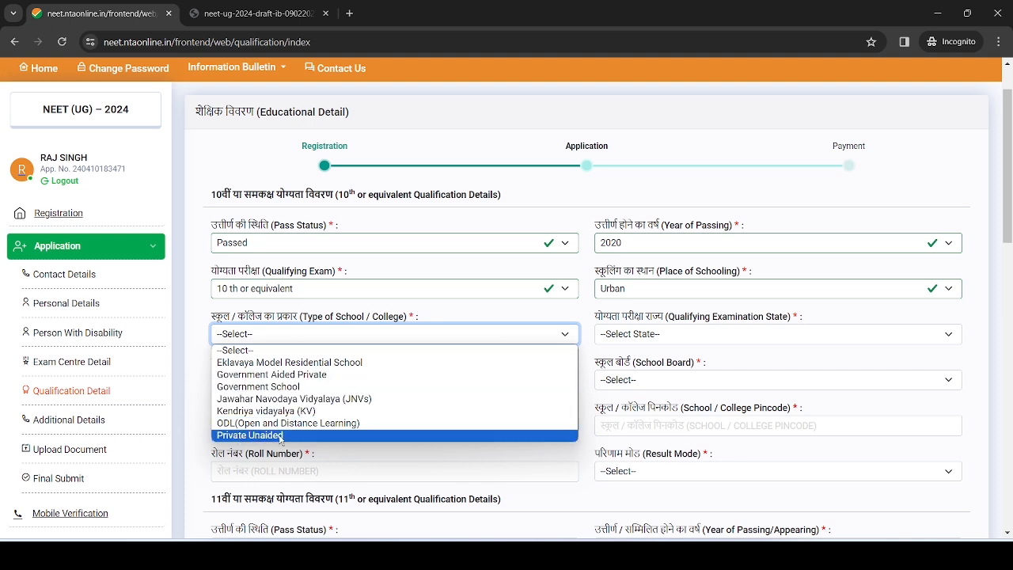
{"action": "left_click", "coordinate": [250, 436]}
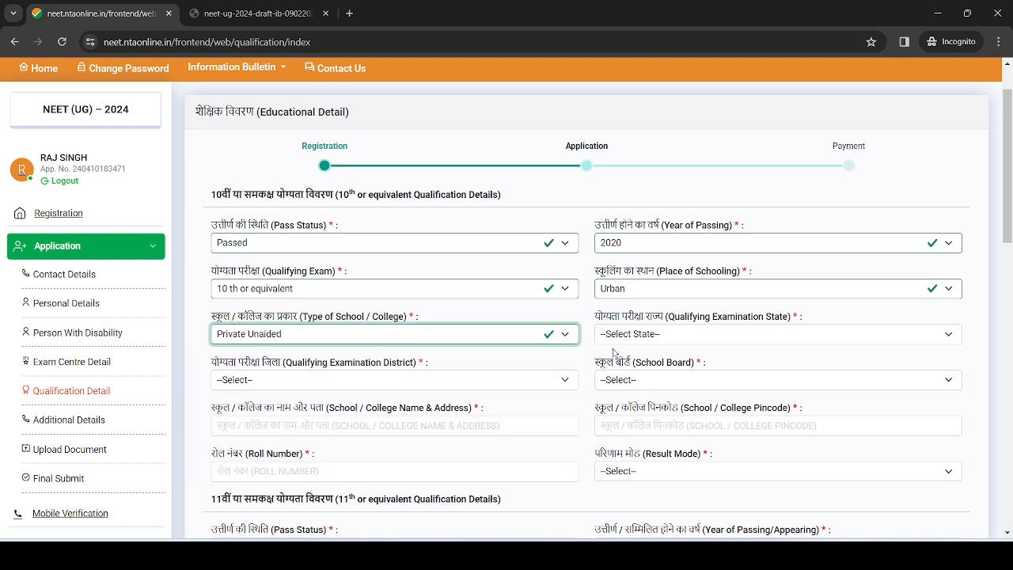
{"action": "left_click", "coordinate": [634, 336]}
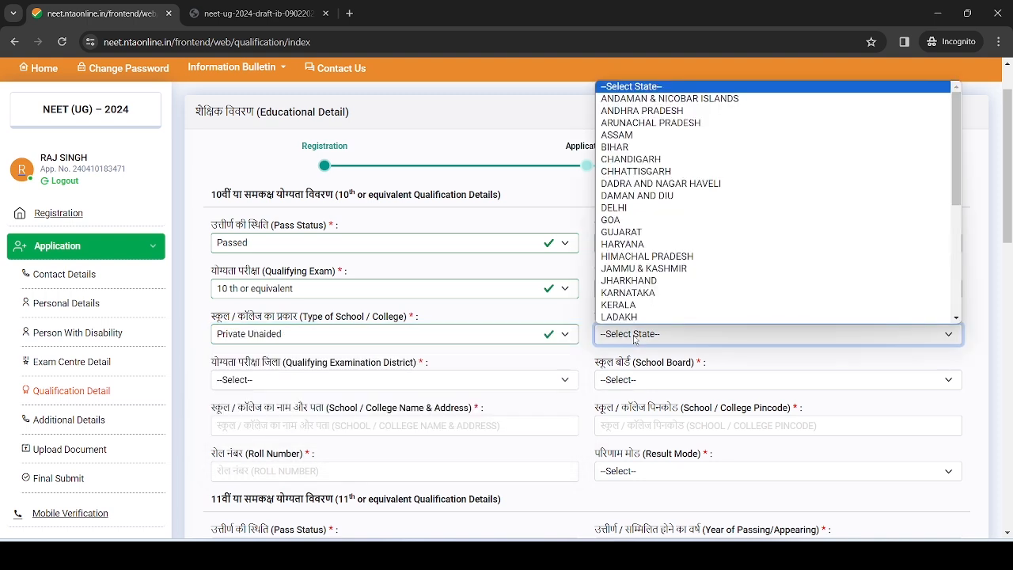
Set the 10th exam state to UTTAR PRADESH and district to Gautam Buddha Nagar.
{"action": "key", "text": "u"}
{"action": "key", "text": "Return"}
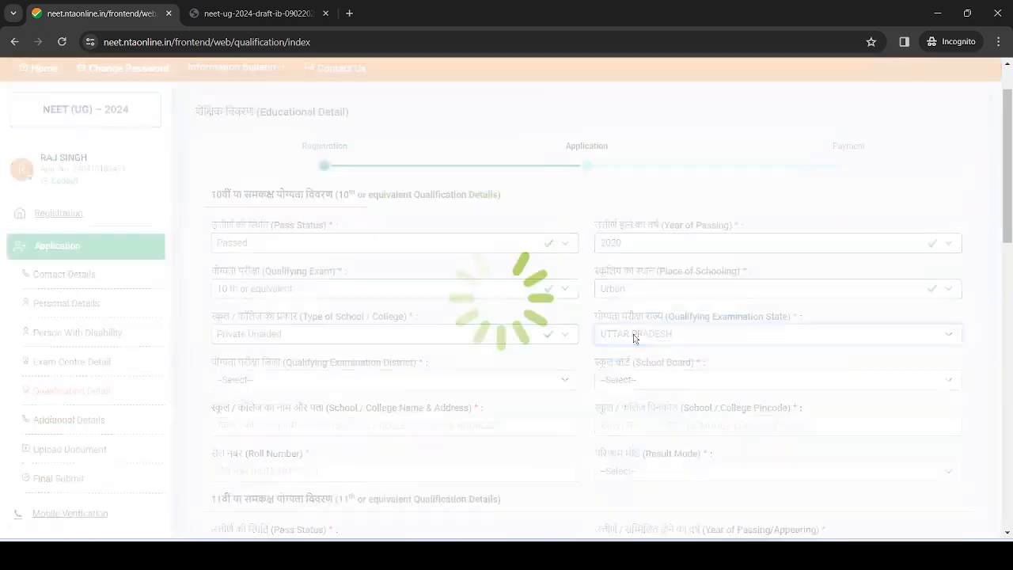
{"action": "left_click", "coordinate": [277, 380]}
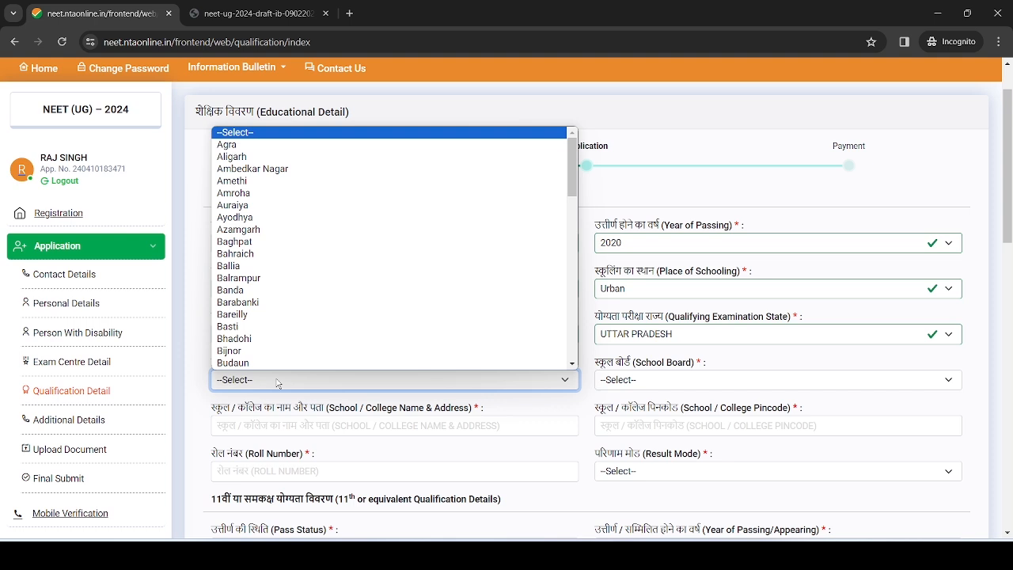
{"action": "scroll", "coordinate": [273, 341], "scroll_direction": "down", "scroll_amount": 10}
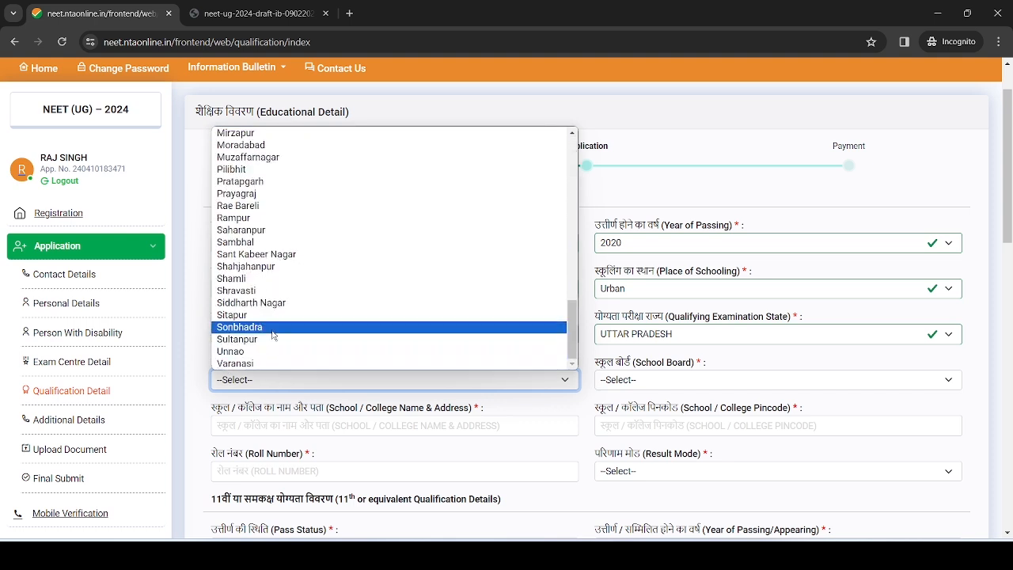
{"action": "scroll", "coordinate": [272, 336], "scroll_direction": "up", "scroll_amount": 3}
{"action": "key", "text": "g"}
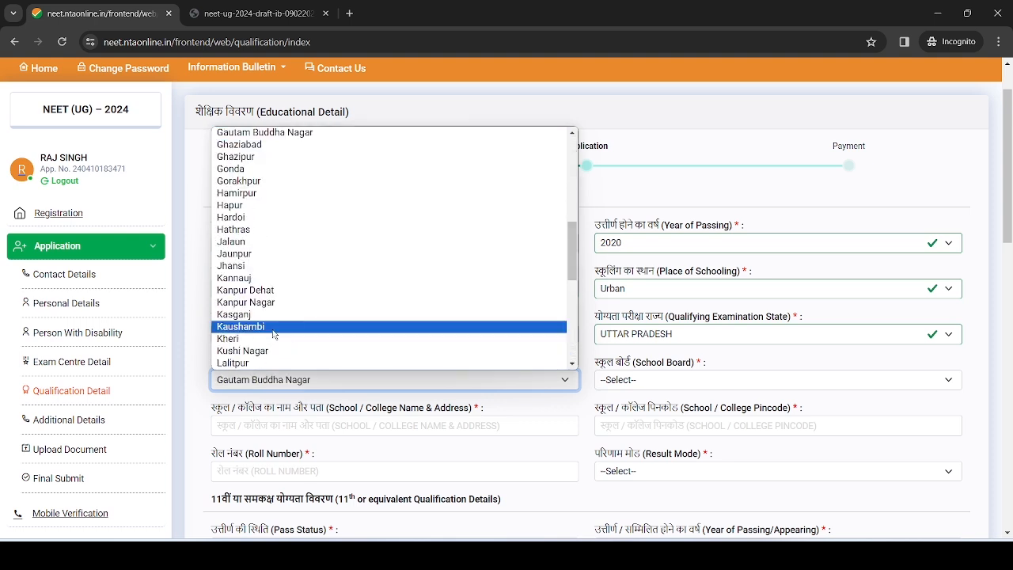
{"action": "left_click", "coordinate": [305, 134]}
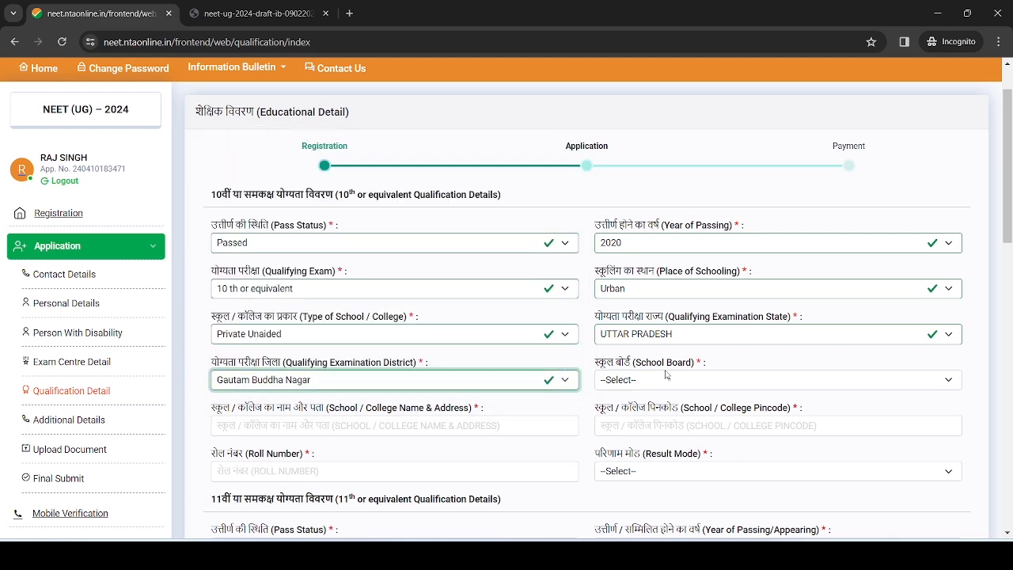
Choose CENTRAL BOARD OF SECONDARY EDUCATION as the school board.
{"action": "left_click", "coordinate": [653, 380]}
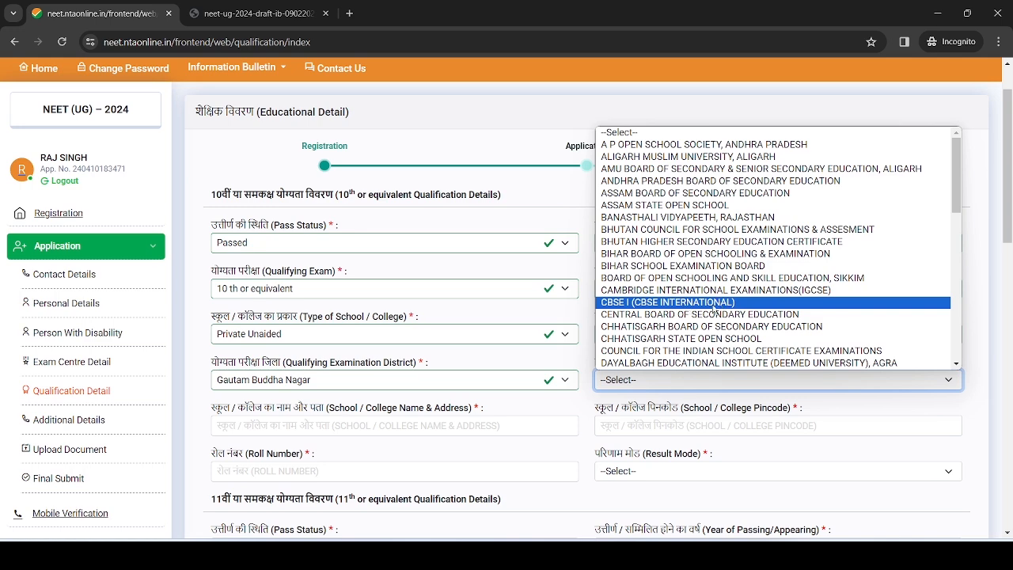
{"action": "scroll", "coordinate": [672, 261], "scroll_direction": "down", "scroll_amount": 6}
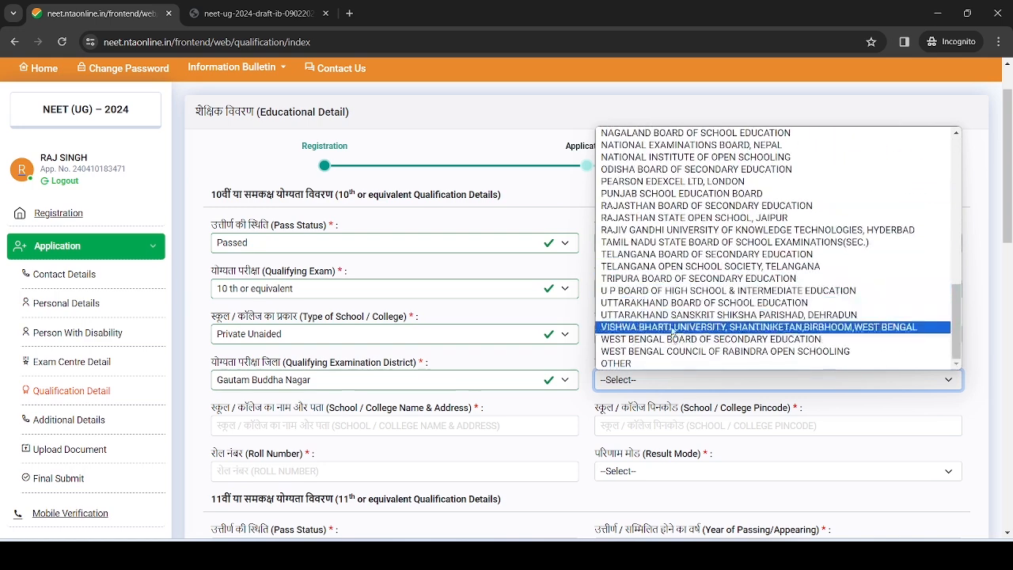
{"action": "scroll", "coordinate": [671, 352], "scroll_direction": "up", "scroll_amount": 6}
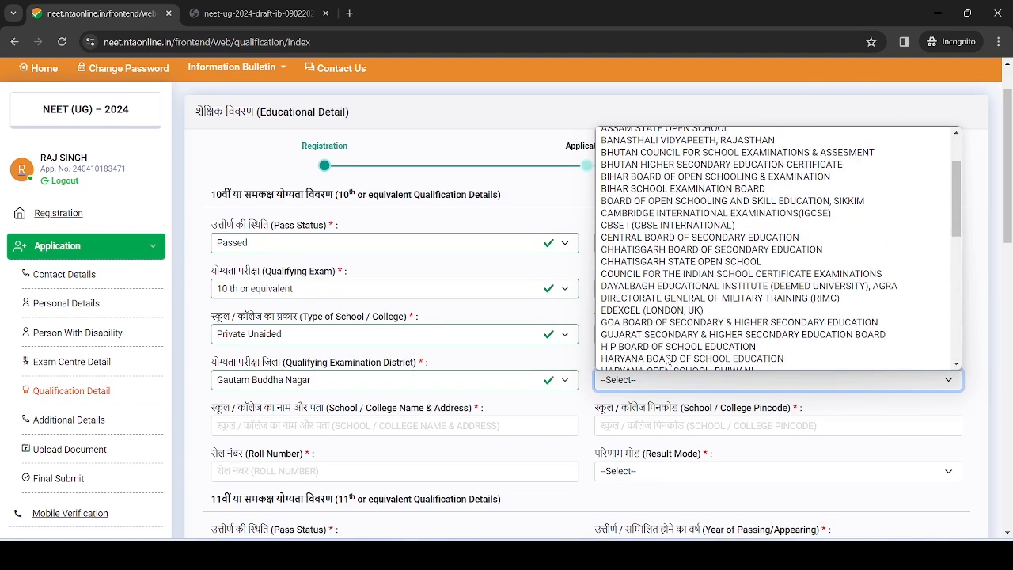
{"action": "scroll", "coordinate": [652, 247], "scroll_direction": "up", "scroll_amount": 2}
{"action": "scroll", "coordinate": [657, 269], "scroll_direction": "down", "scroll_amount": 6}
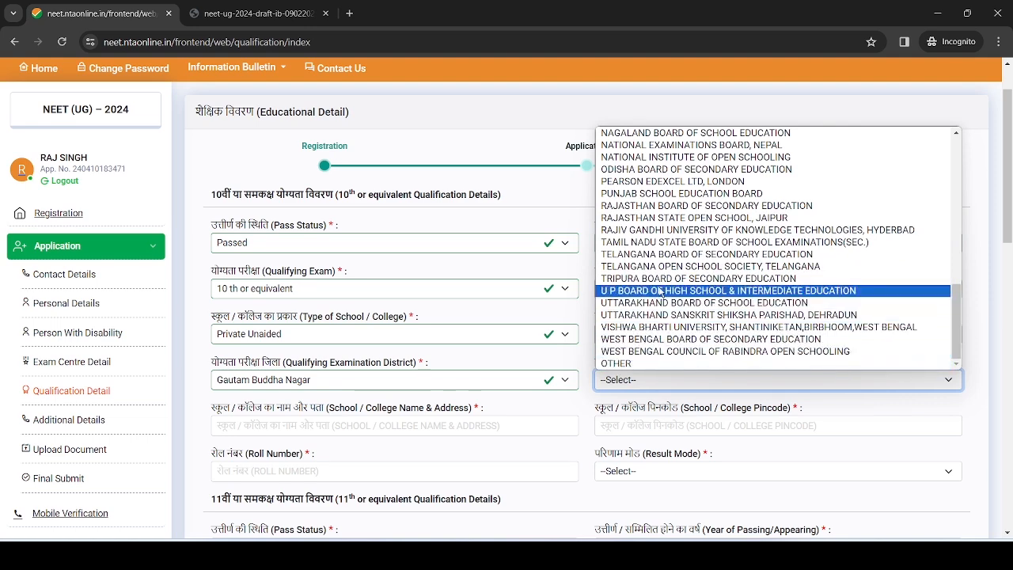
{"action": "scroll", "coordinate": [659, 291], "scroll_direction": "up", "scroll_amount": 5}
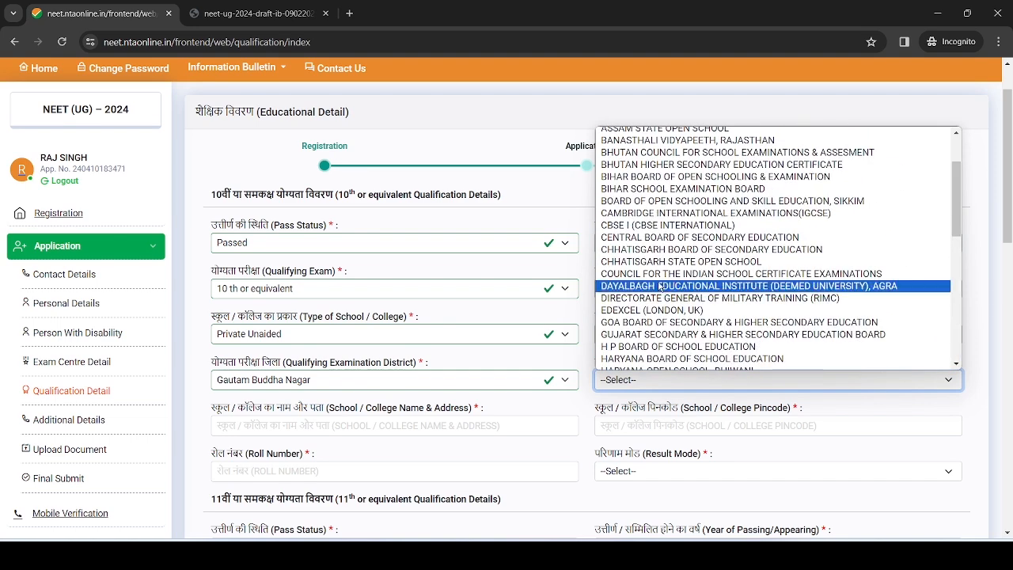
{"action": "left_click", "coordinate": [647, 237]}
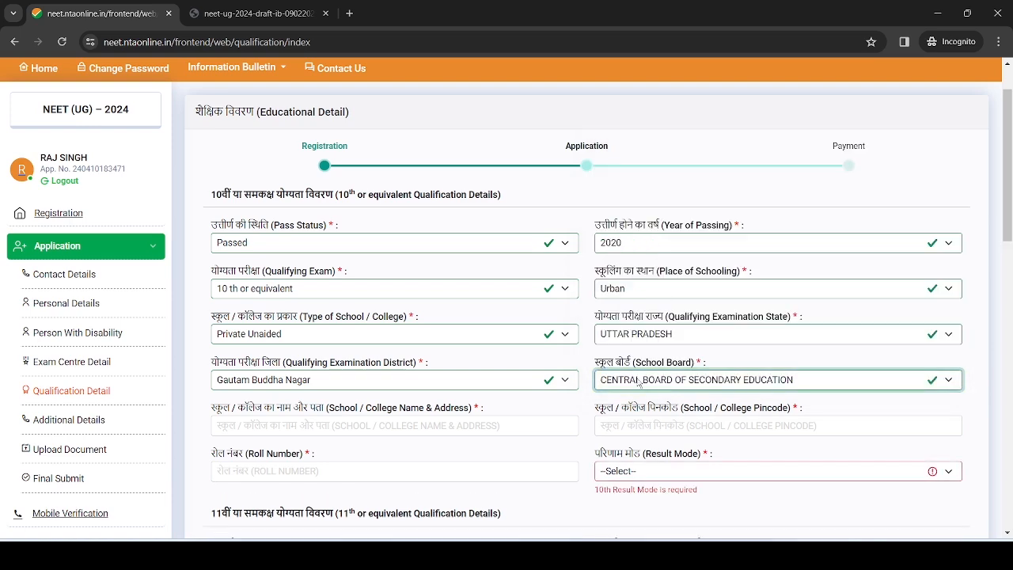
Enter DPS as the 10th school name, then fill in its pincode and the roll number.
{"action": "scroll", "coordinate": [655, 381], "scroll_direction": "down", "scroll_amount": 2}
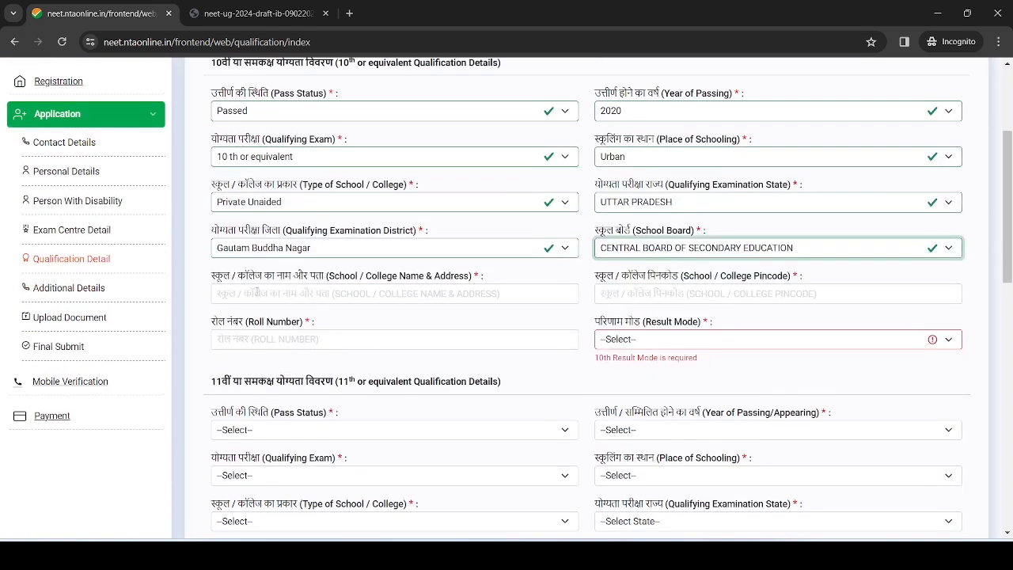
{"action": "left_click", "coordinate": [249, 291]}
{"action": "type", "text": "DPS"}
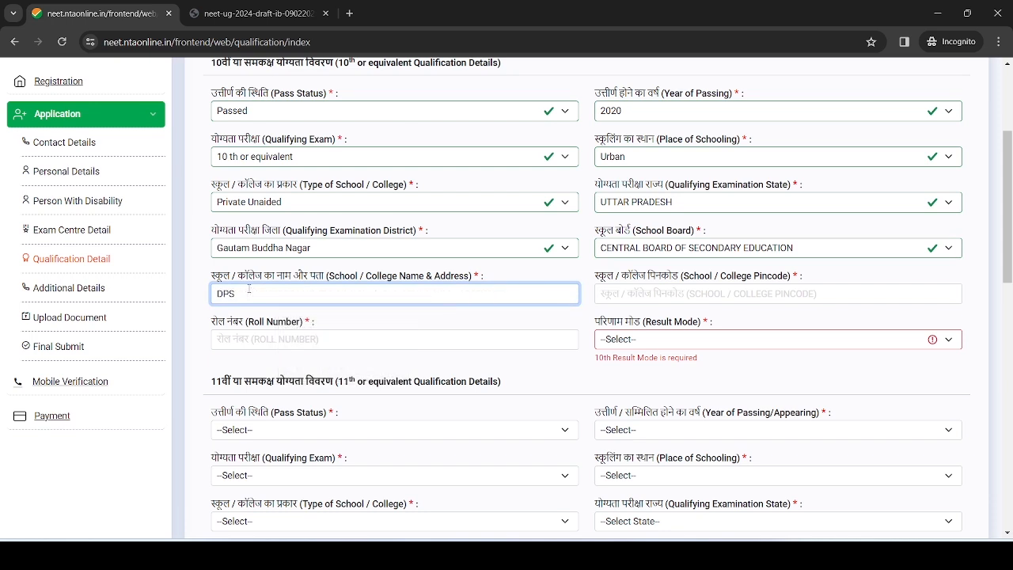
{"action": "left_click", "coordinate": [625, 292]}
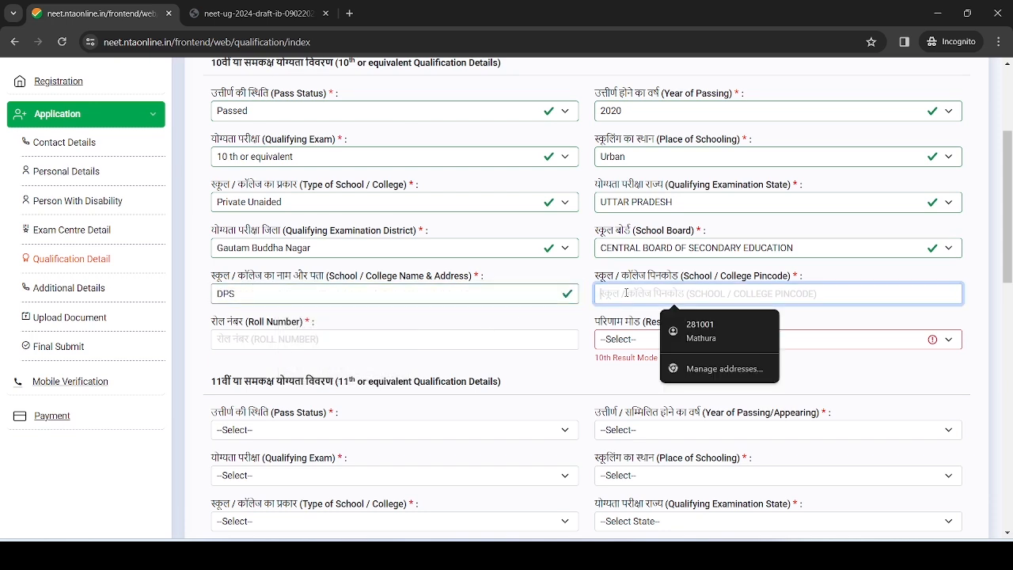
{"action": "type", "text": "2"}
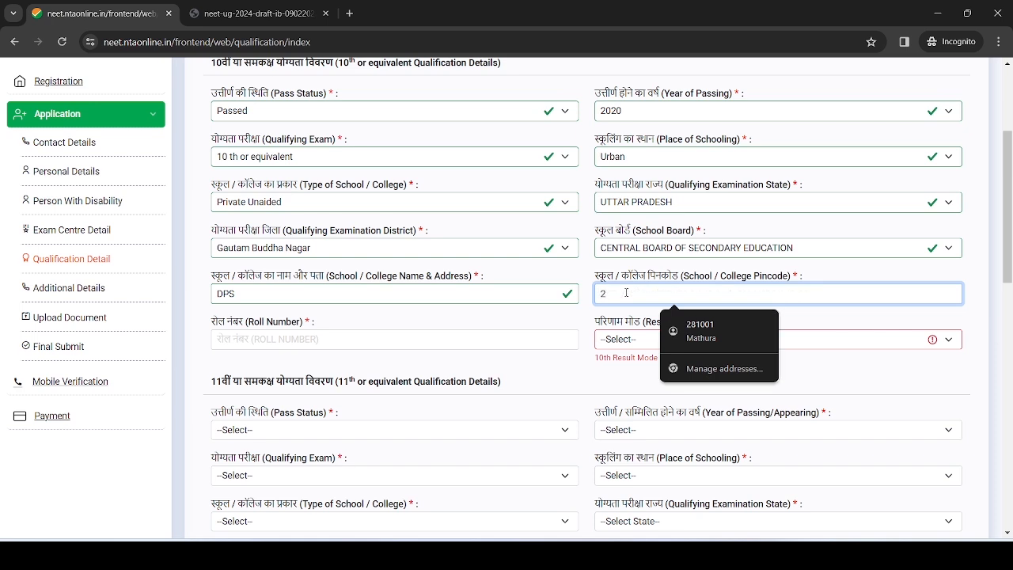
{"action": "type", "text": "01045"}
{"action": "left_click", "coordinate": [269, 338]}
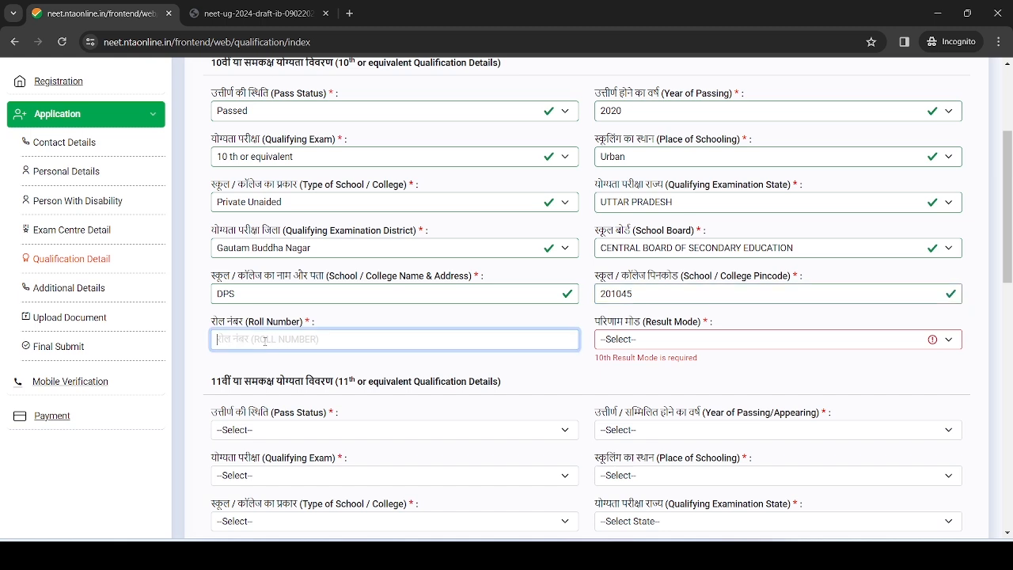
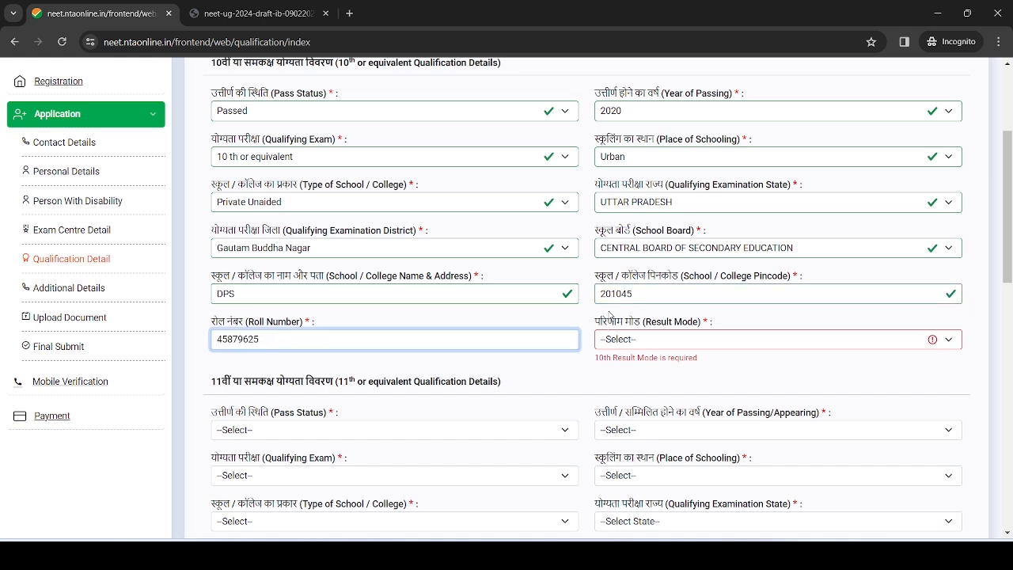
Set the 10th result mode to Percentage with 456 of 500 marks, giving 91.20 percent.
{"action": "left_click", "coordinate": [645, 339]}
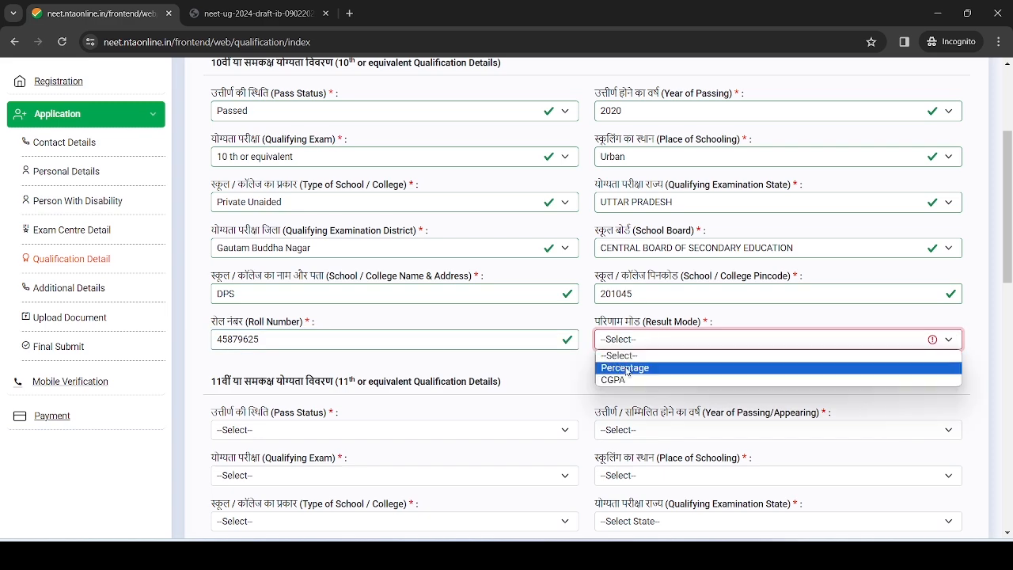
{"action": "left_click", "coordinate": [625, 368]}
{"action": "scroll", "coordinate": [509, 339], "scroll_direction": "down", "scroll_amount": 2}
{"action": "left_click", "coordinate": [228, 253]}
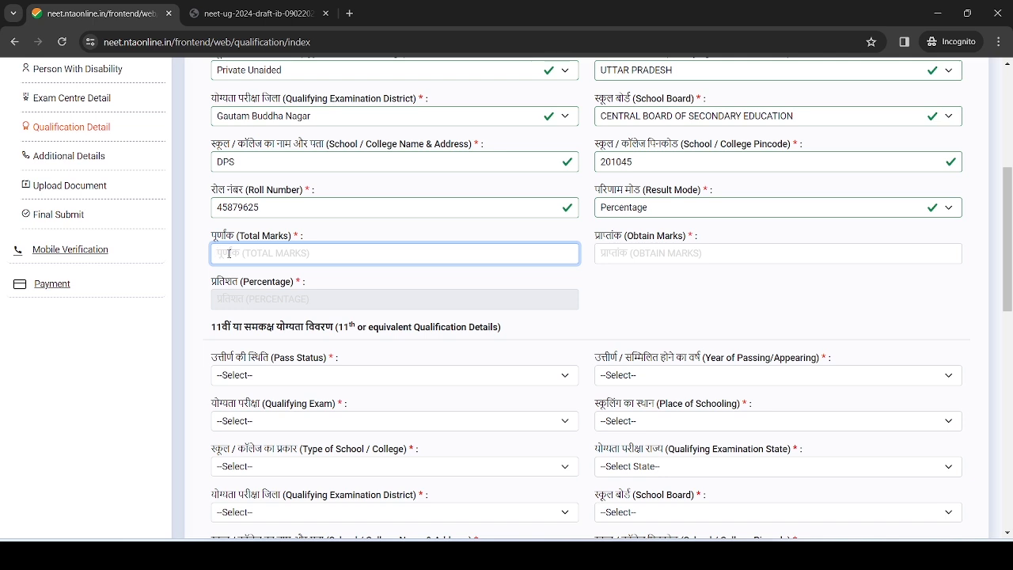
{"action": "type", "text": "500"}
{"action": "left_click", "coordinate": [642, 252]}
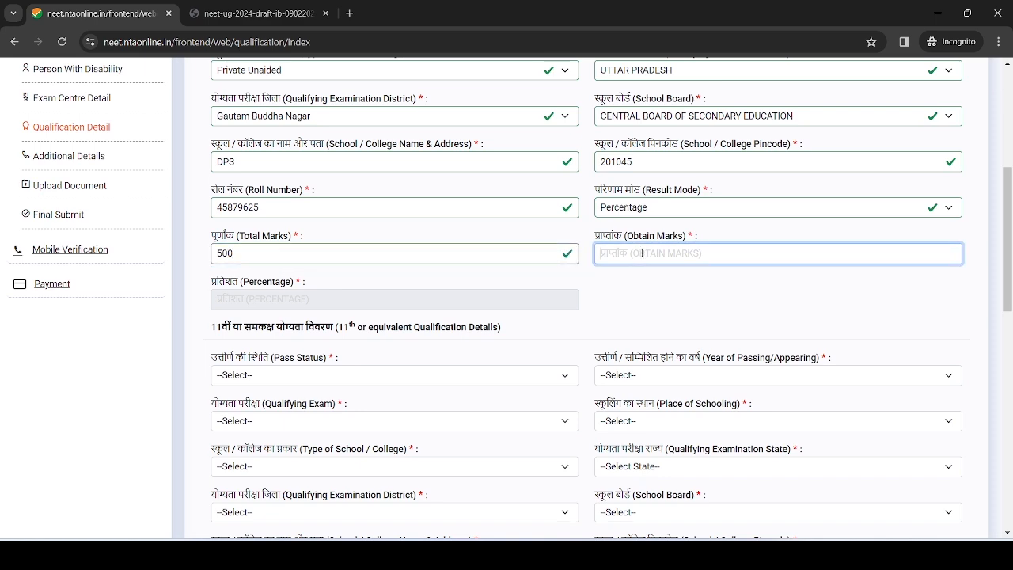
{"action": "type", "text": "456"}
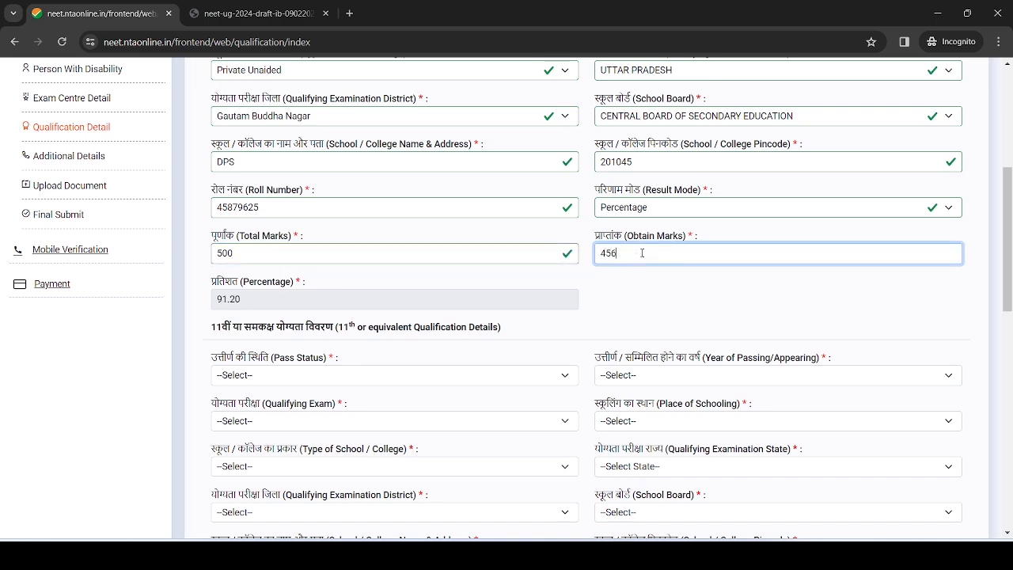
{"action": "left_click", "coordinate": [633, 286]}
{"action": "scroll", "coordinate": [598, 293], "scroll_direction": "down", "scroll_amount": 1}
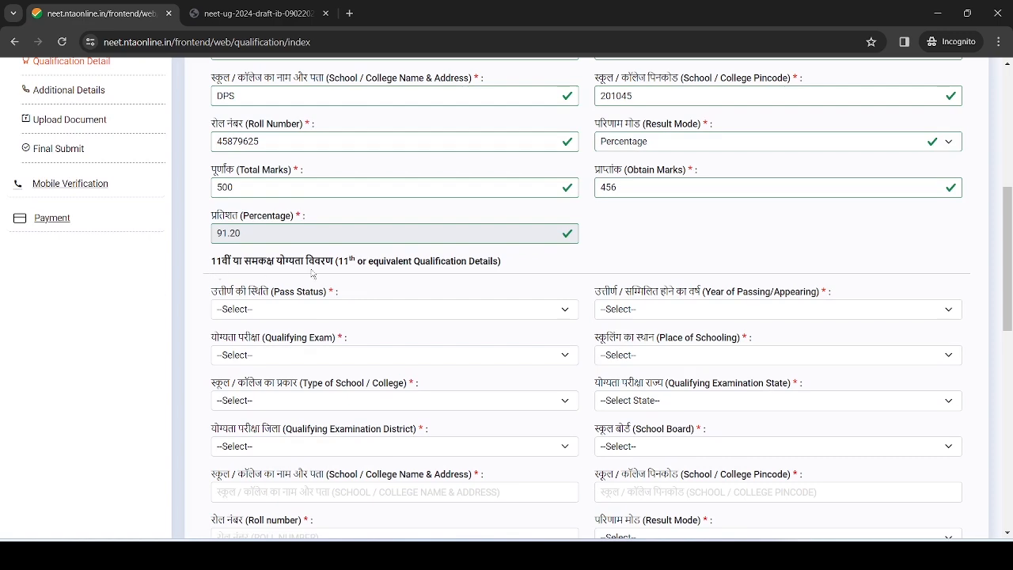
Set the 11th-grade pass status to Not Applicable after briefly trying Passed.
{"action": "scroll", "coordinate": [595, 273], "scroll_direction": "down", "scroll_amount": 1}
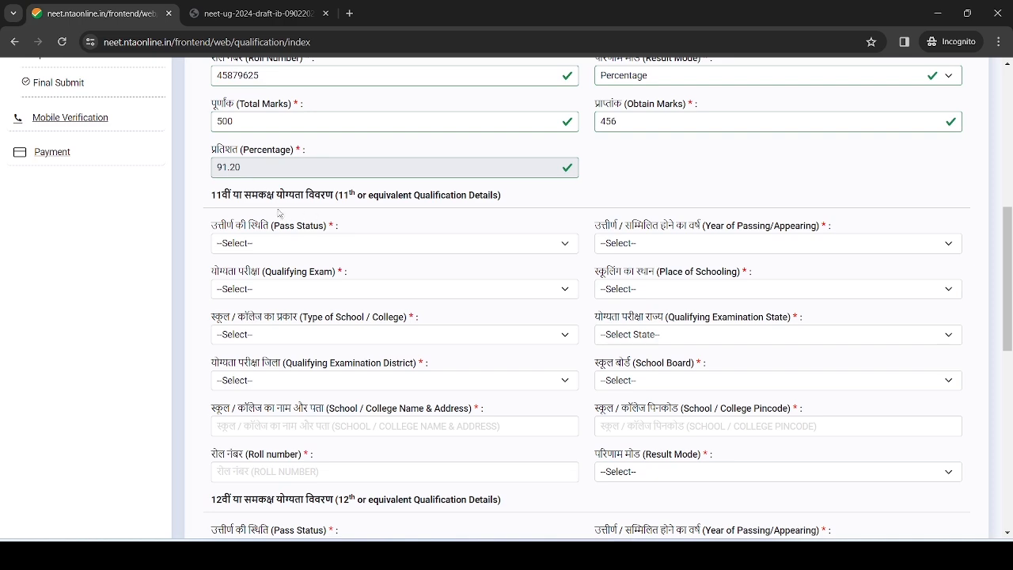
{"action": "scroll", "coordinate": [247, 212], "scroll_direction": "down", "scroll_amount": 1}
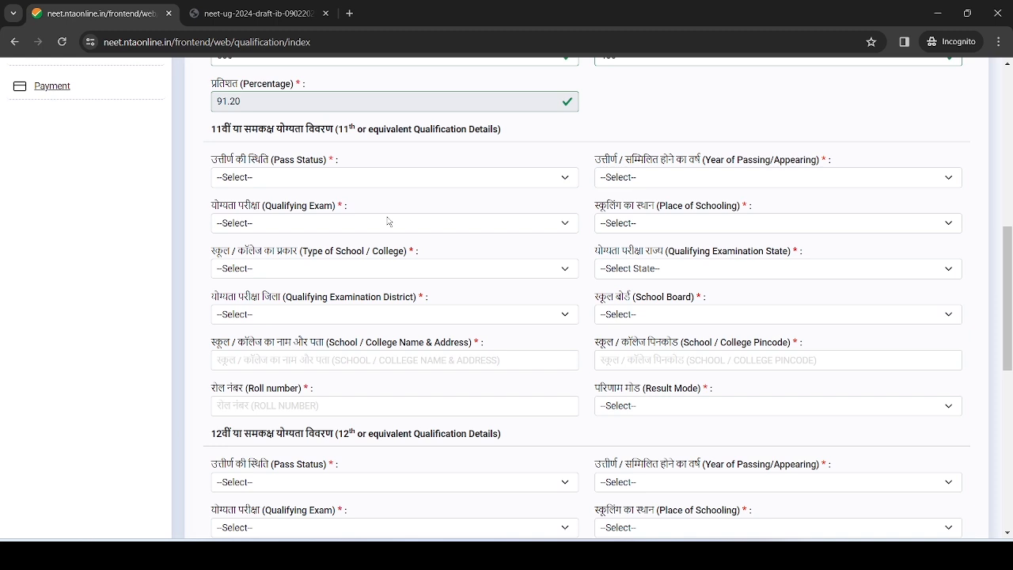
{"action": "left_click", "coordinate": [359, 180]}
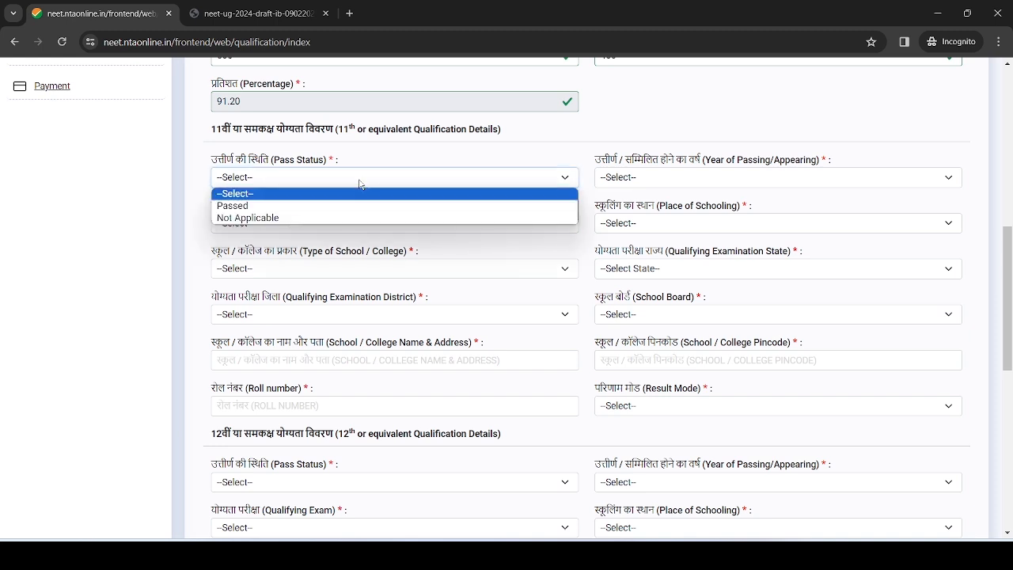
{"action": "left_click", "coordinate": [247, 219]}
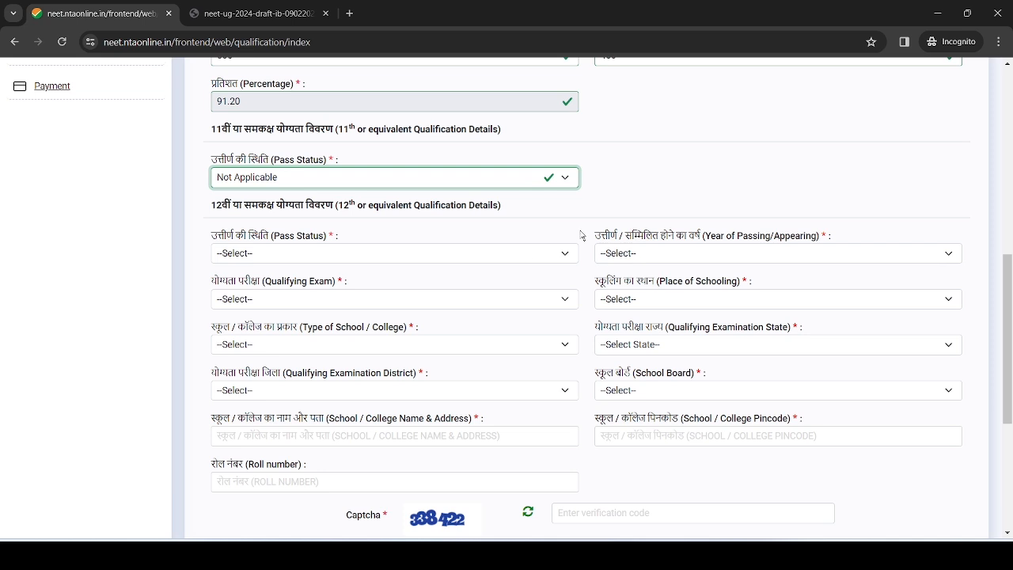
{"action": "left_click", "coordinate": [258, 177]}
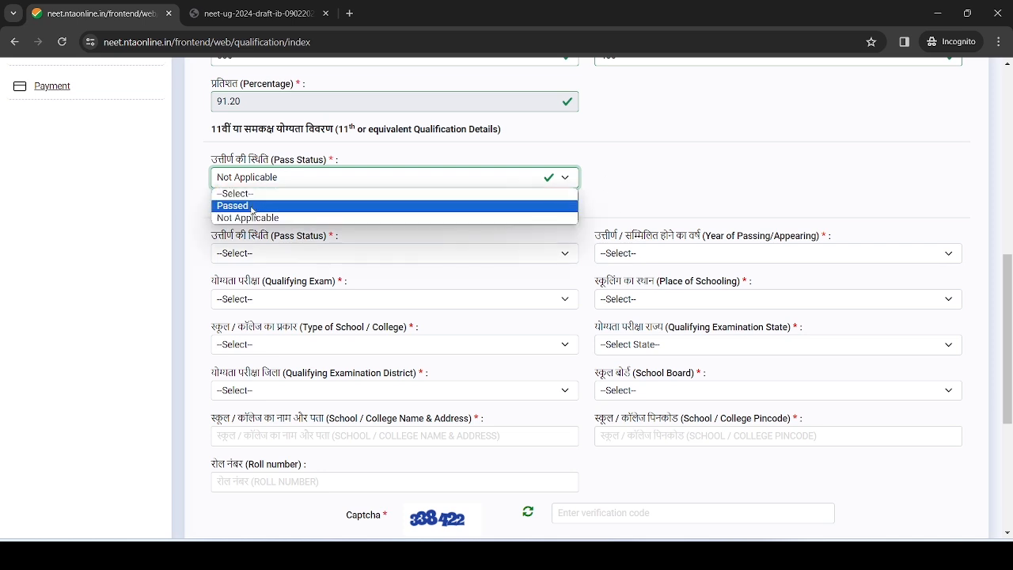
{"action": "left_click", "coordinate": [253, 206]}
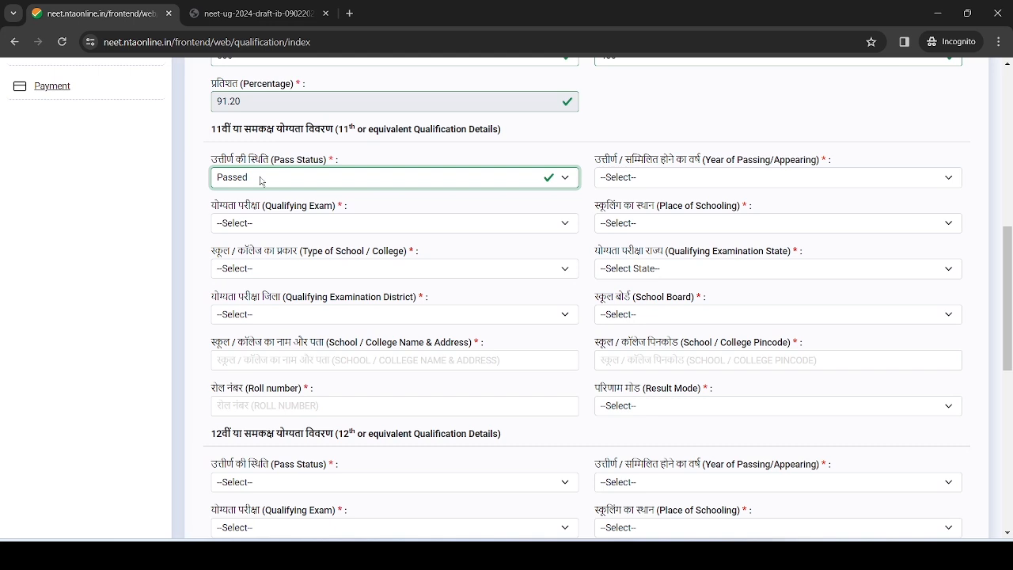
{"action": "left_click", "coordinate": [260, 179]}
{"action": "left_click", "coordinate": [681, 181]}
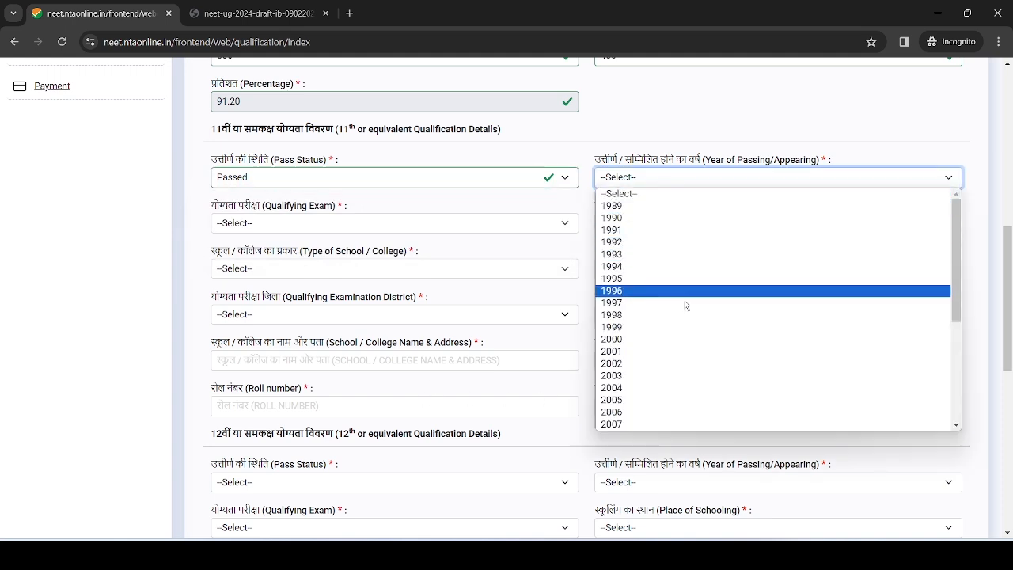
{"action": "scroll", "coordinate": [687, 316], "scroll_direction": "down", "scroll_amount": 5}
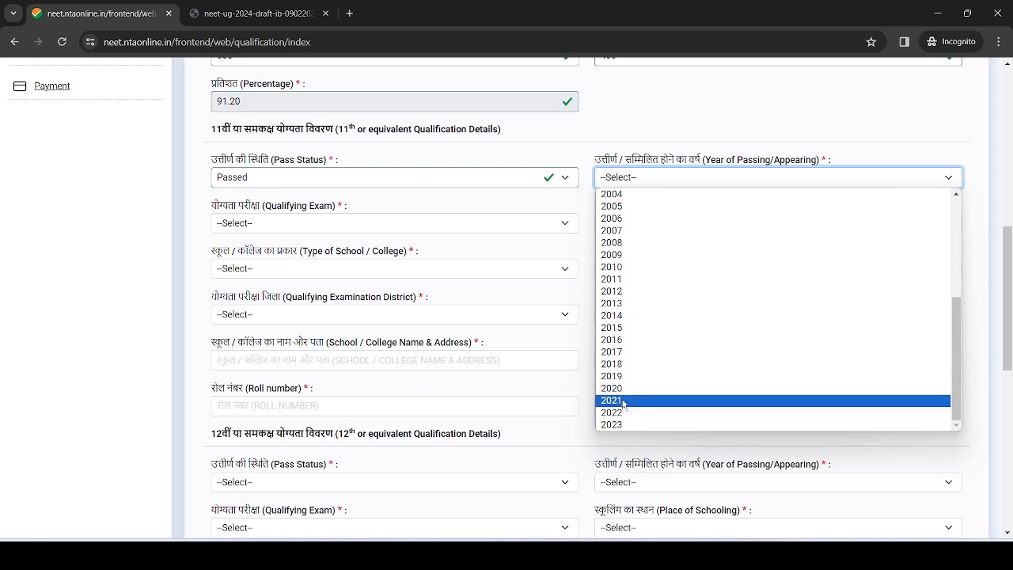
{"action": "left_click", "coordinate": [614, 124]}
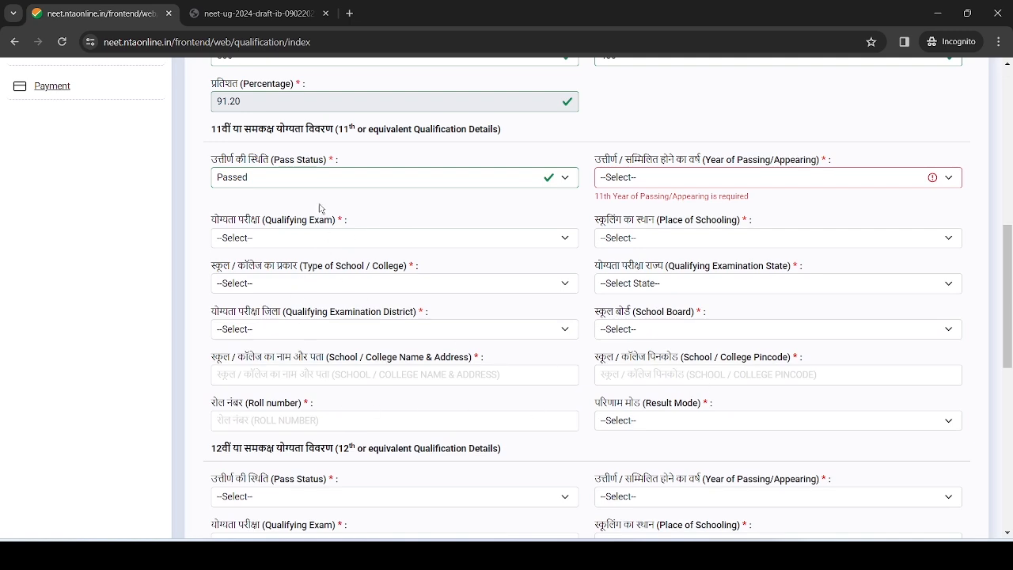
{"action": "left_click", "coordinate": [328, 178]}
{"action": "left_click", "coordinate": [253, 219]}
{"action": "scroll", "coordinate": [430, 271], "scroll_direction": "down", "scroll_amount": 1}
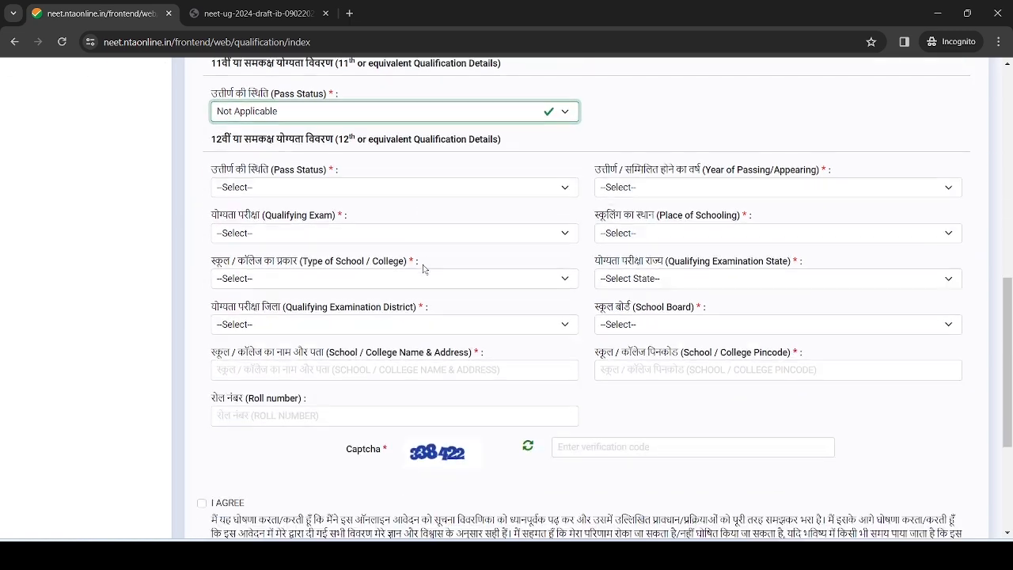
Switch the 12th-grade pass status dropdown from Passed to Appearing.
{"action": "left_click", "coordinate": [402, 188]}
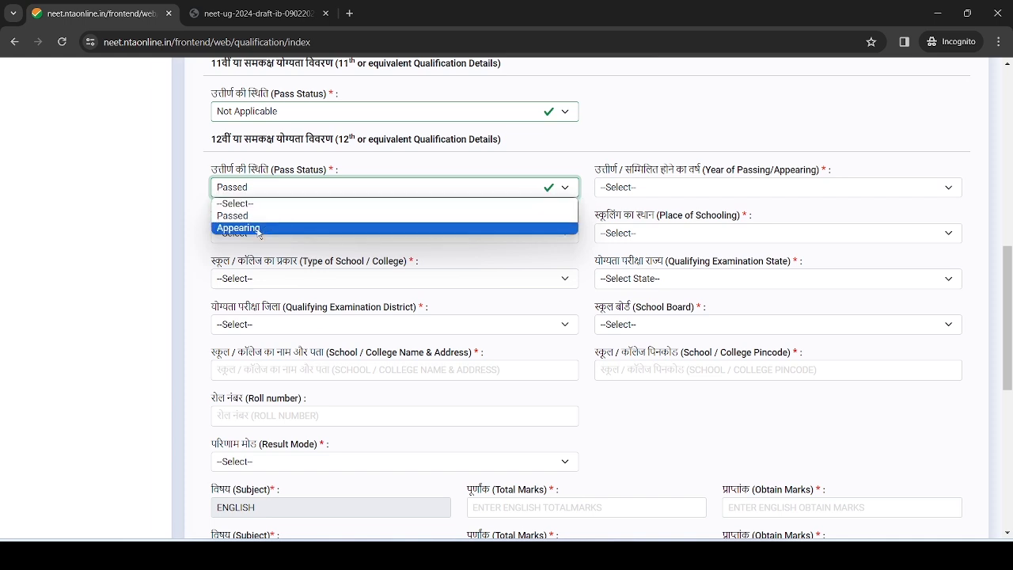
{"action": "key", "text": "Escape"}
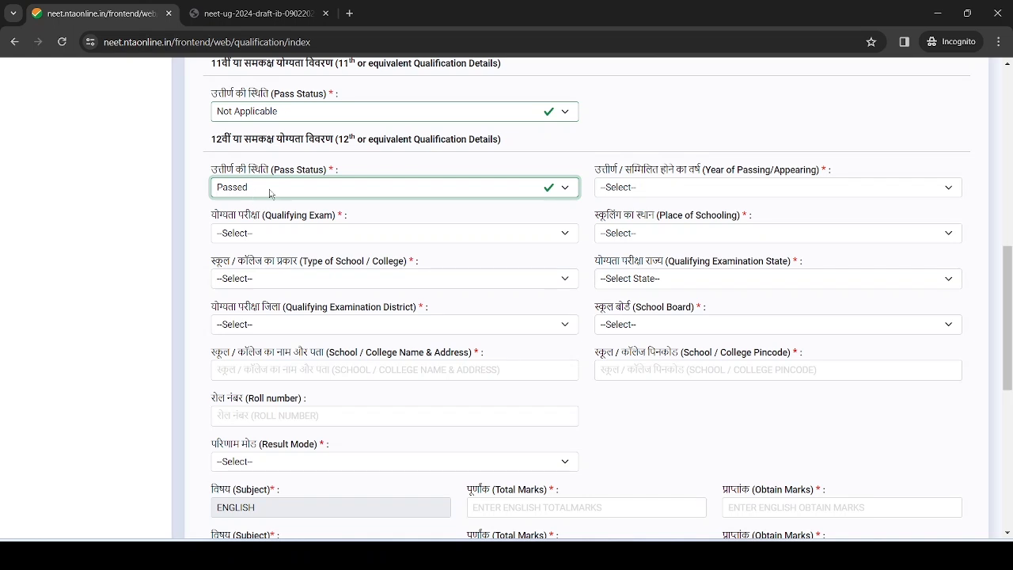
{"action": "key", "text": "Down"}
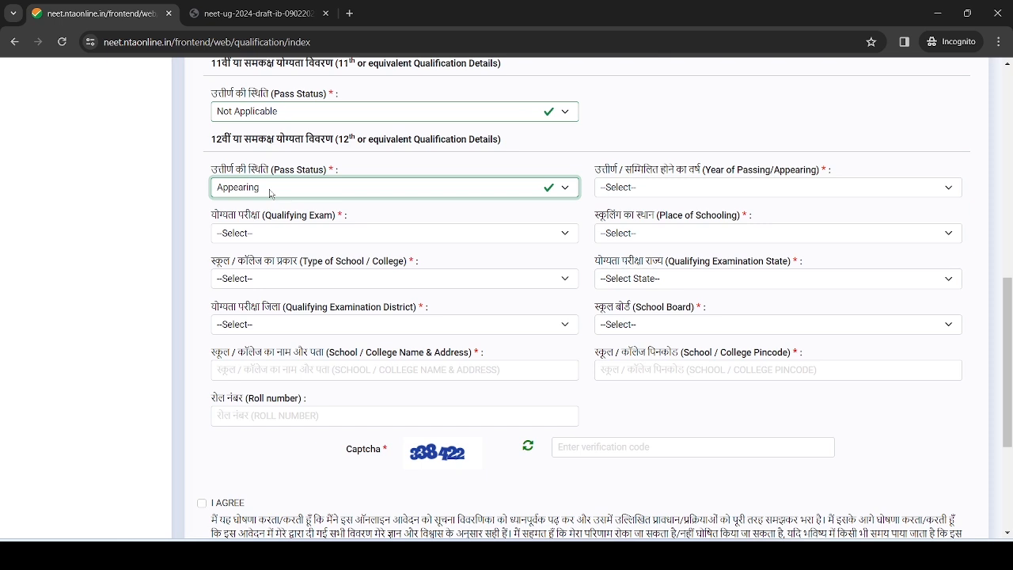
For 12th grade, choose year 2024, qualifying exam Code 01 and Urban place of schooling.
{"action": "left_click", "coordinate": [660, 194]}
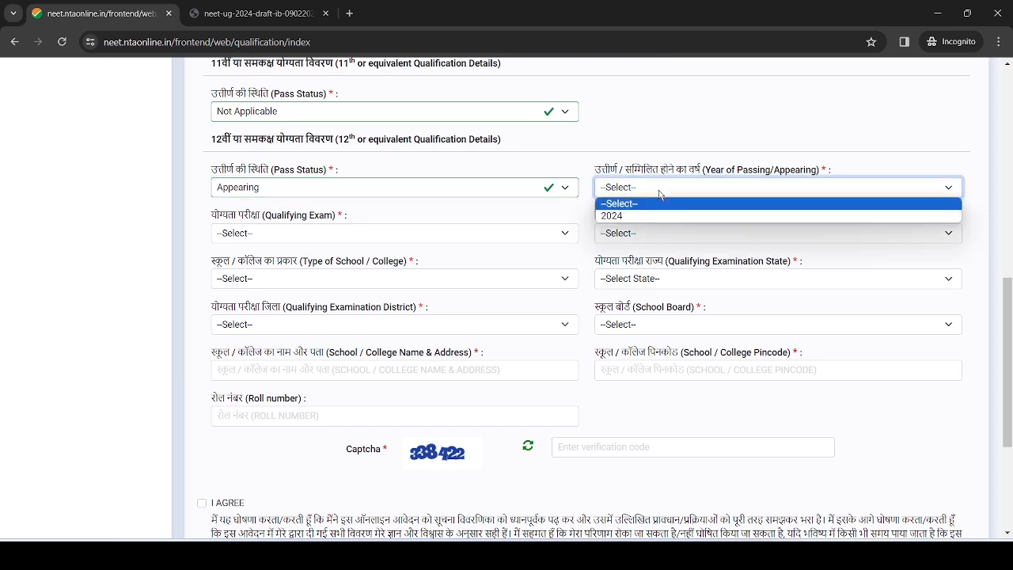
{"action": "left_click", "coordinate": [631, 217]}
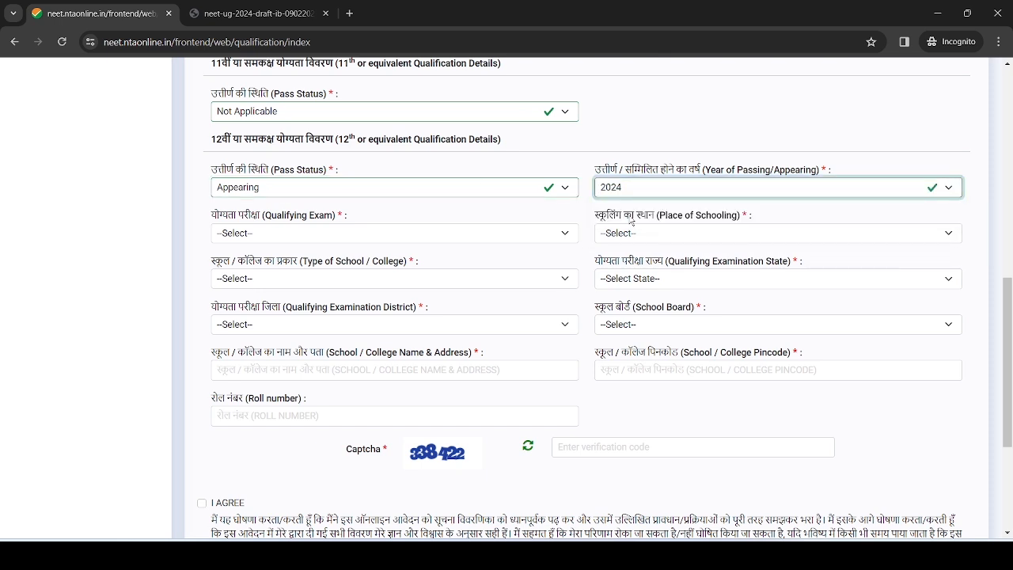
{"action": "left_click", "coordinate": [357, 234]}
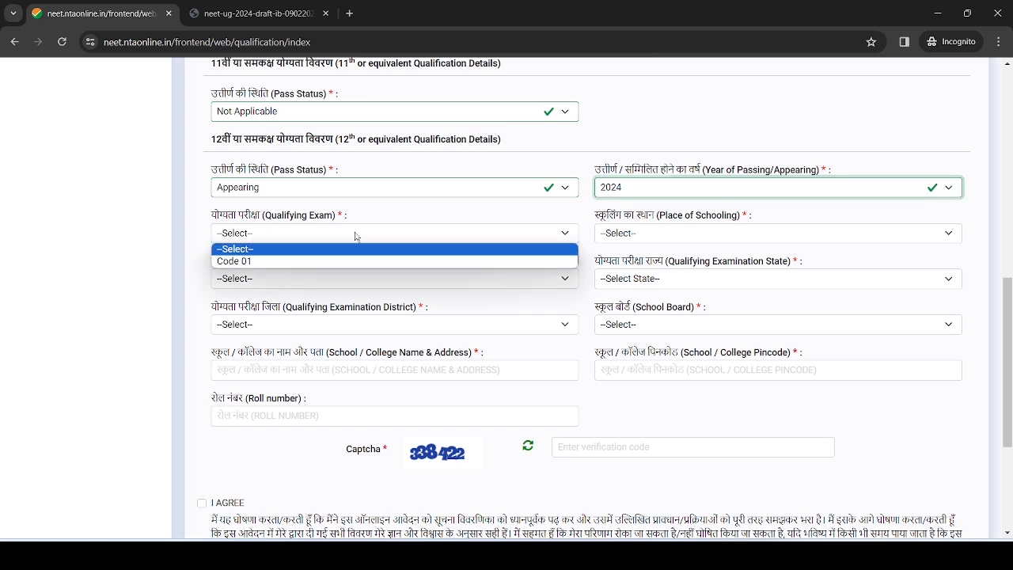
{"action": "left_click", "coordinate": [276, 262]}
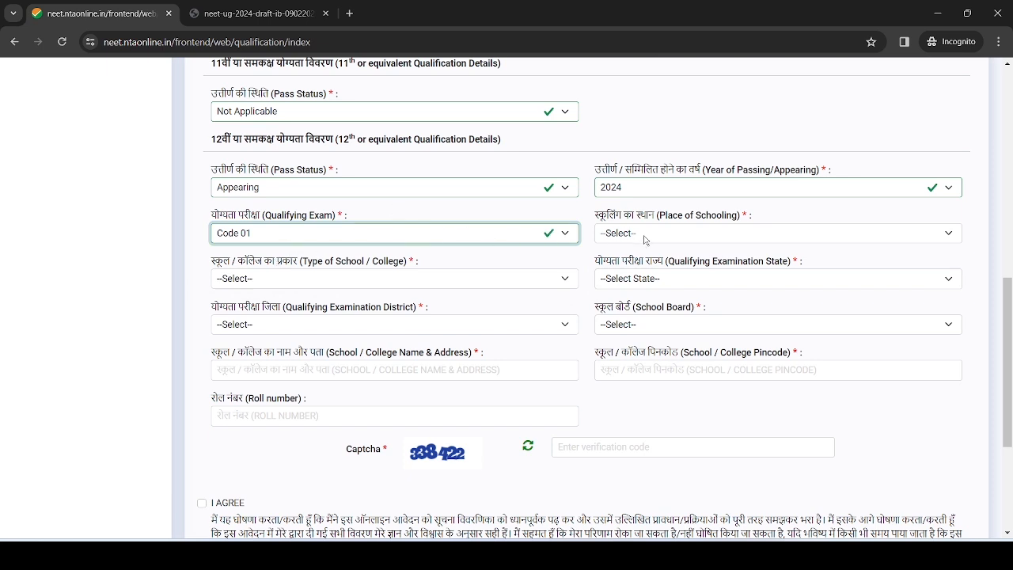
{"action": "left_click", "coordinate": [677, 236]}
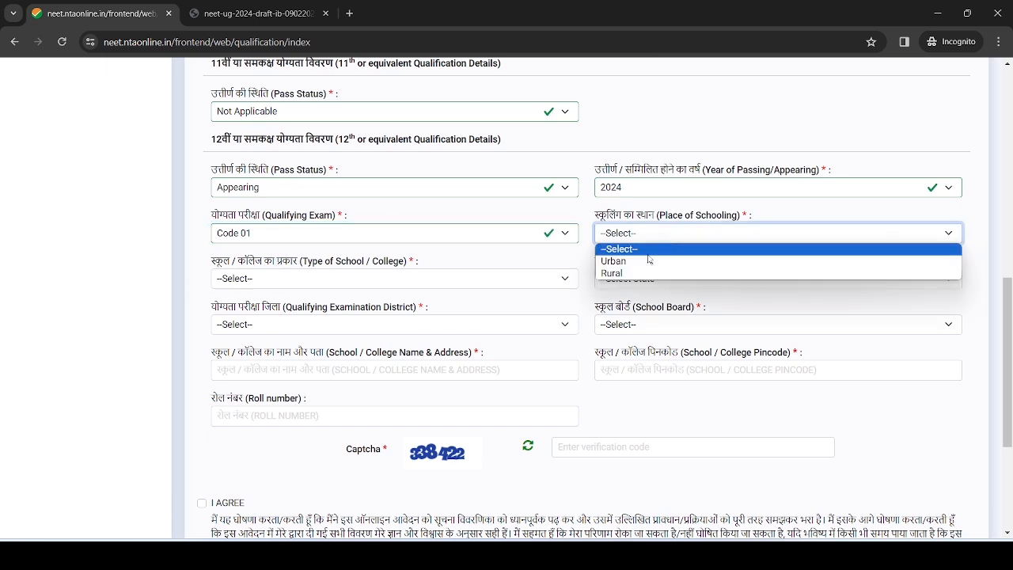
{"action": "left_click", "coordinate": [613, 261]}
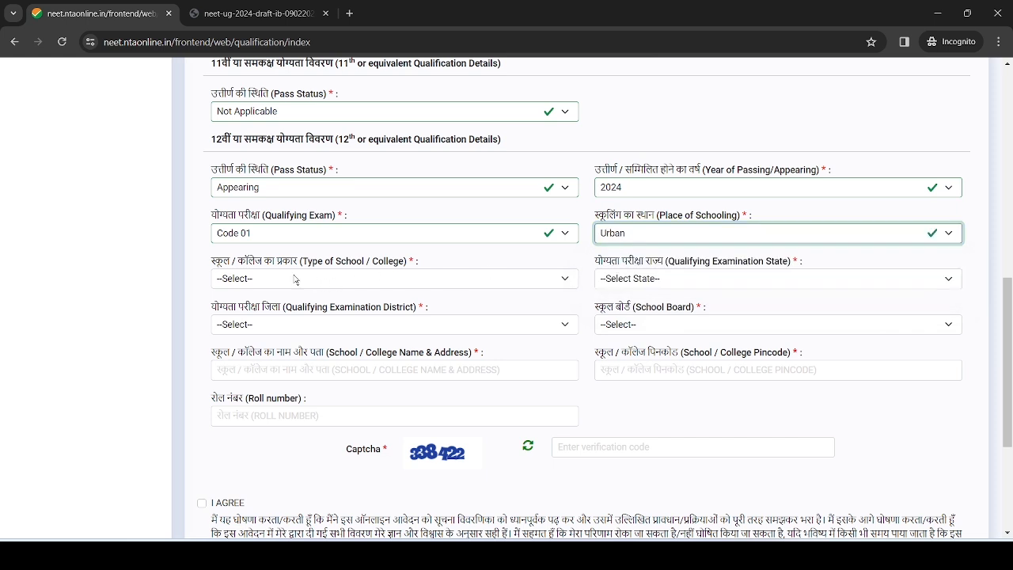
Set the school type to ODL (Open and Distance Learning) and the state to UTTAR PRADESH.
{"action": "left_click", "coordinate": [327, 283]}
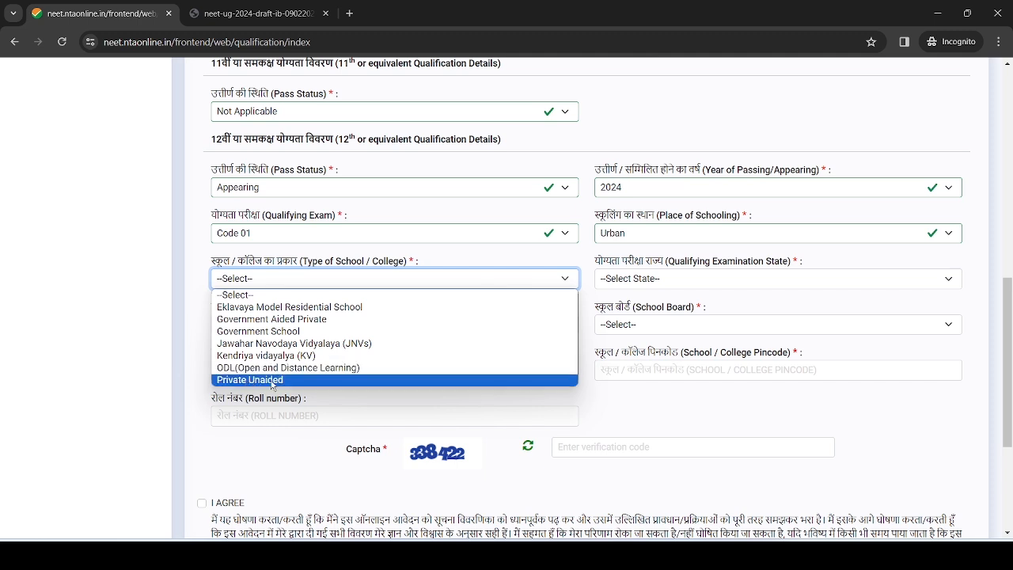
{"action": "left_click", "coordinate": [310, 369]}
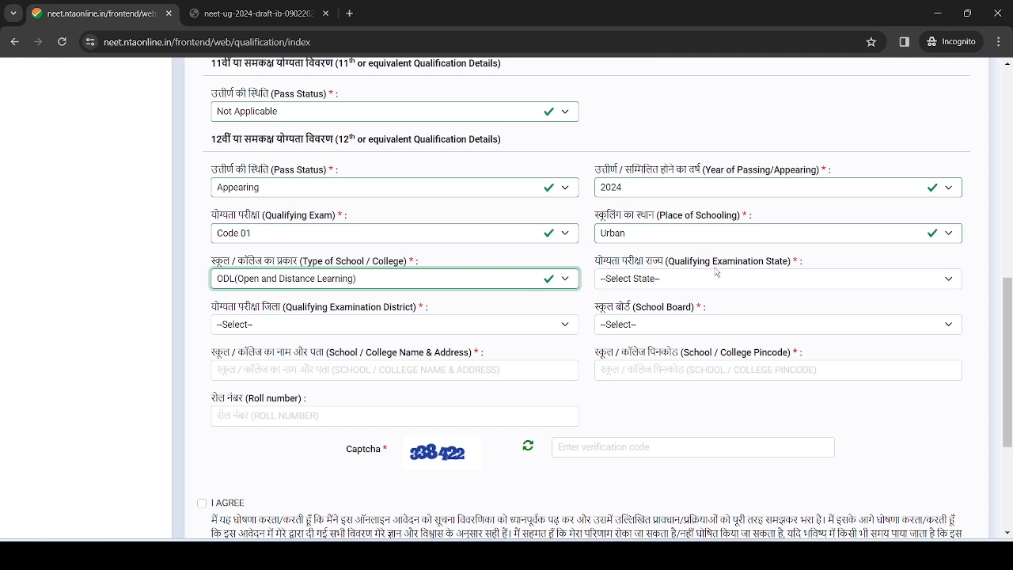
{"action": "left_click", "coordinate": [677, 285]}
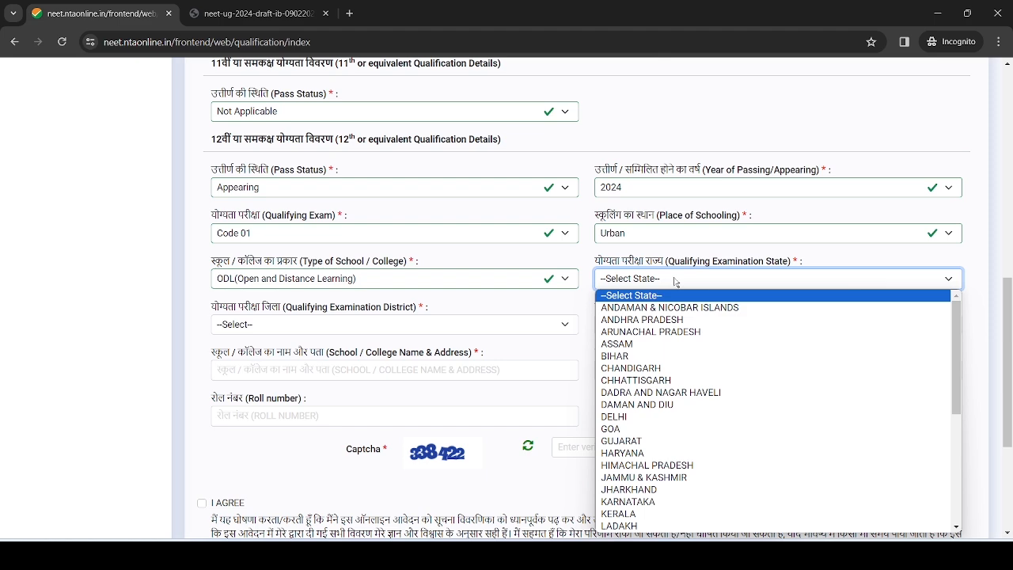
{"action": "key", "text": "u"}
{"action": "left_click", "coordinate": [675, 282]}
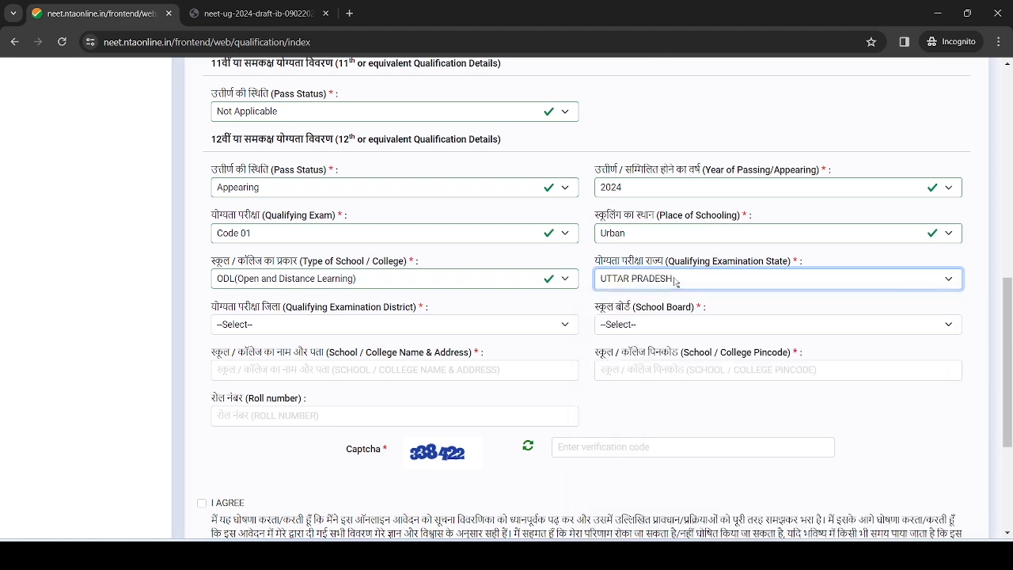
Select Gautam Buddha Nagar as the 12th-grade school district.
{"action": "left_click", "coordinate": [334, 324]}
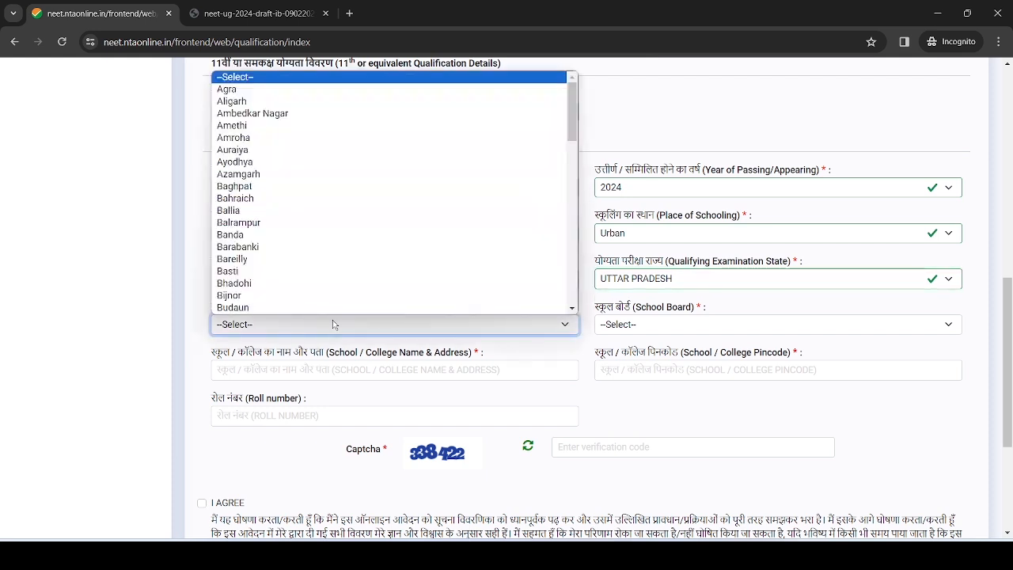
{"action": "key", "text": "c"}
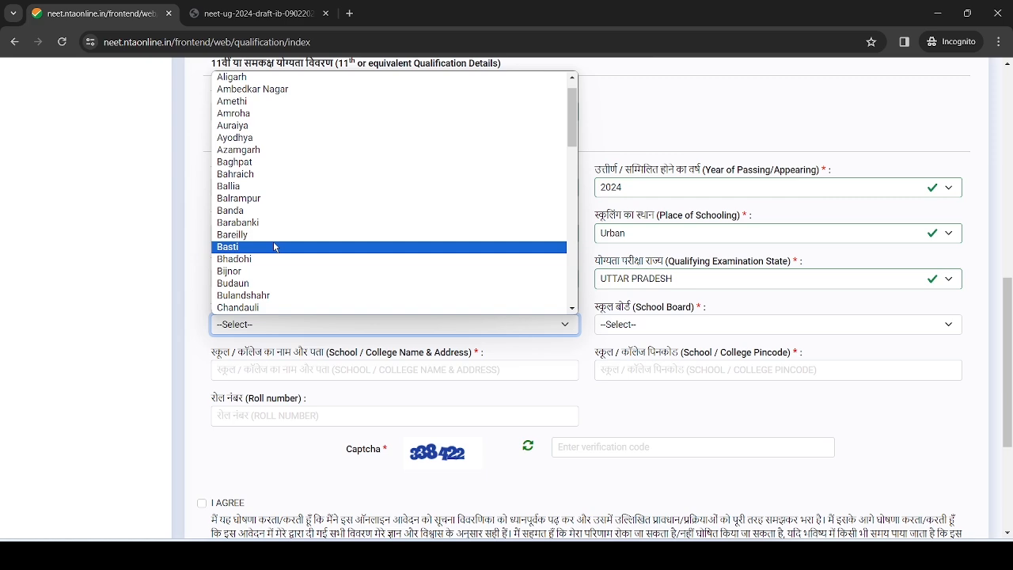
{"action": "key", "text": "g"}
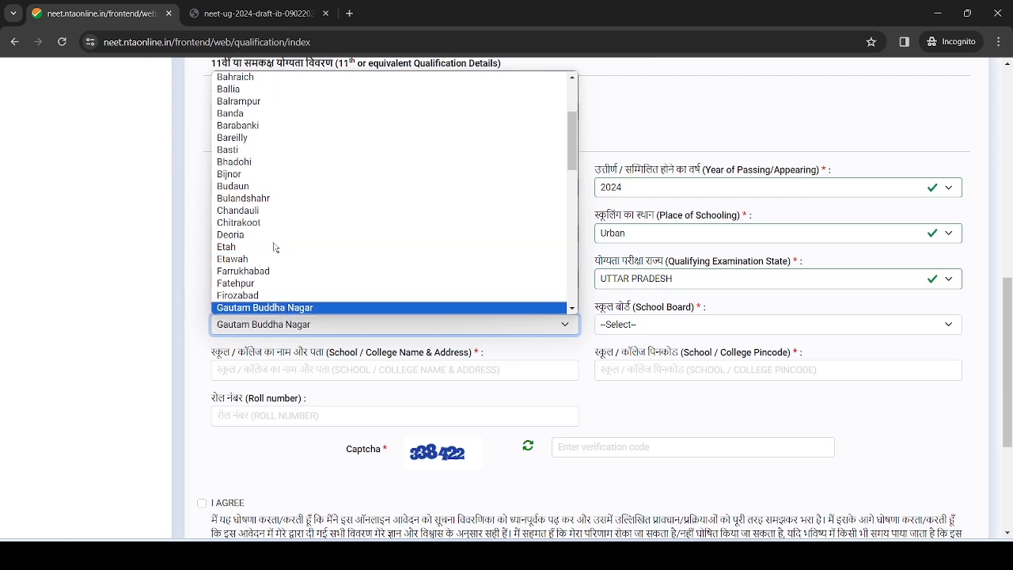
{"action": "left_click", "coordinate": [293, 301]}
Choose NATIONAL INSTITUTE OF OPEN SCHOOLING as the 12th school board.
{"action": "left_click", "coordinate": [673, 324]}
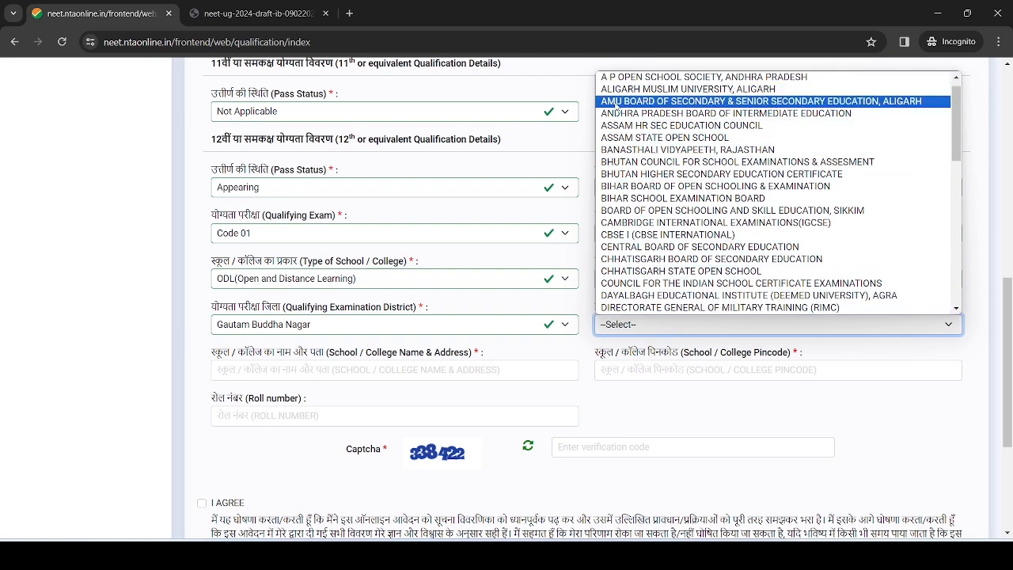
{"action": "scroll", "coordinate": [674, 273], "scroll_direction": "down", "scroll_amount": 8}
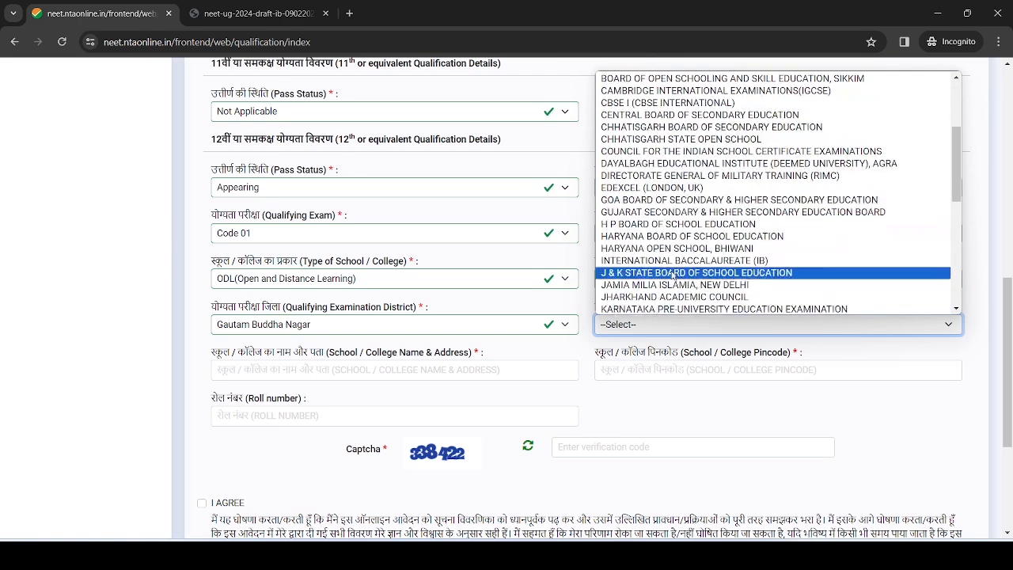
{"action": "scroll", "coordinate": [673, 282], "scroll_direction": "down", "scroll_amount": 2}
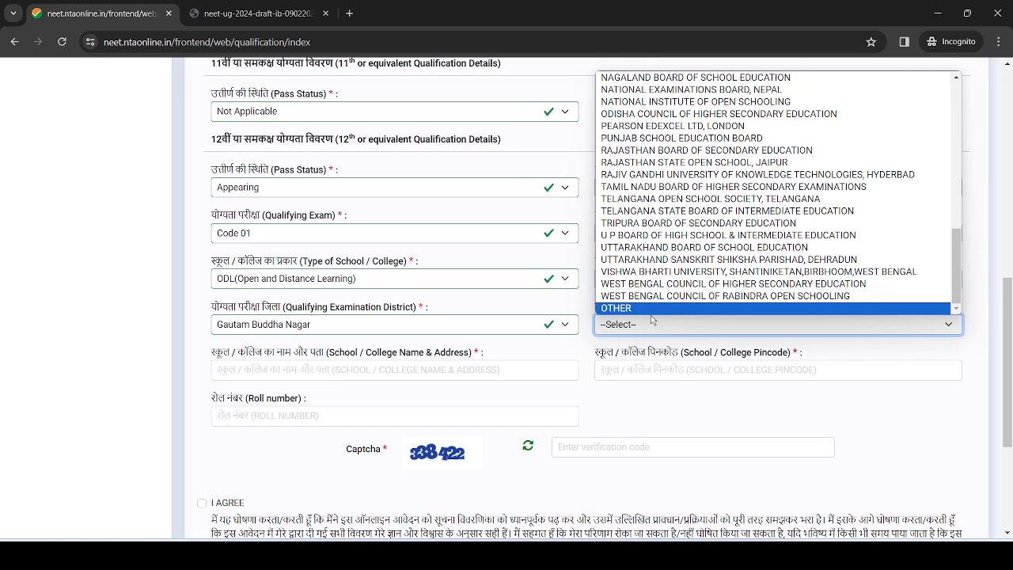
{"action": "scroll", "coordinate": [636, 269], "scroll_direction": "up", "scroll_amount": 5}
{"action": "scroll", "coordinate": [633, 229], "scroll_direction": "down", "scroll_amount": 2}
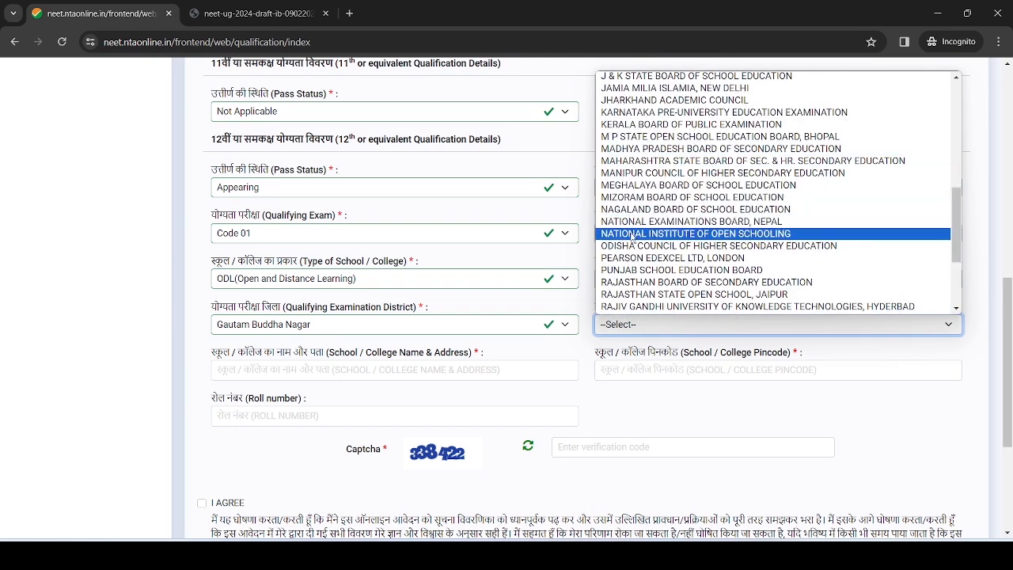
{"action": "left_click", "coordinate": [671, 238]}
{"action": "scroll", "coordinate": [379, 282], "scroll_direction": "down", "scroll_amount": 2}
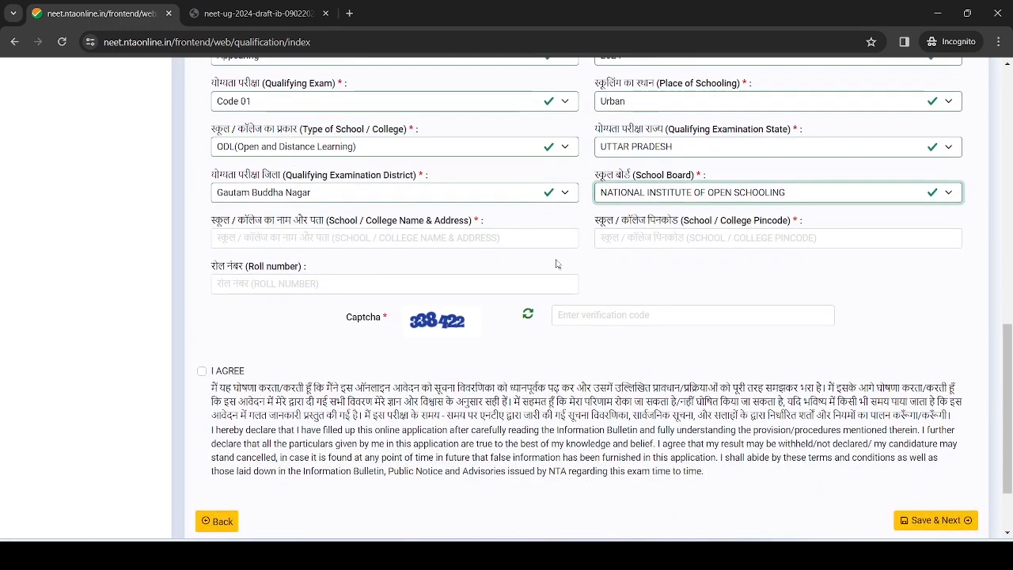
{"action": "scroll", "coordinate": [556, 264], "scroll_direction": "up", "scroll_amount": 2}
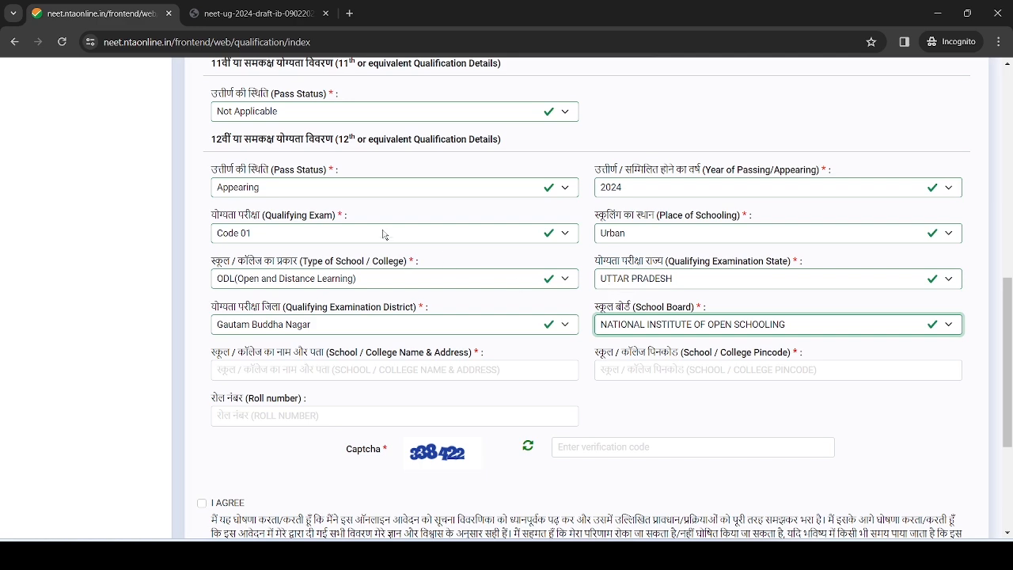
{"action": "scroll", "coordinate": [400, 296], "scroll_direction": "down", "scroll_amount": 1}
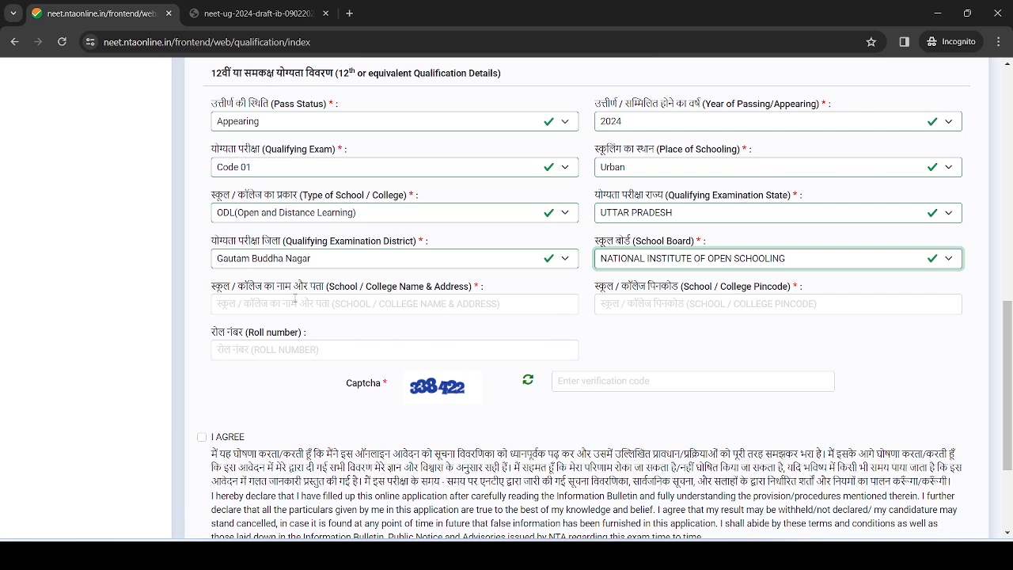
{"action": "left_click", "coordinate": [325, 301]}
{"action": "left_click", "coordinate": [628, 301]}
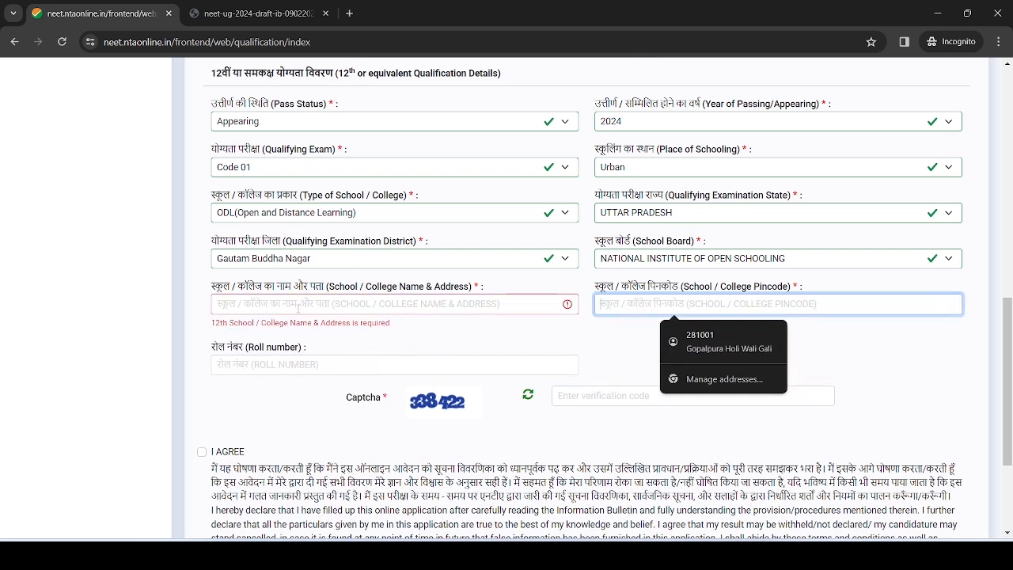
{"action": "left_click", "coordinate": [295, 306]}
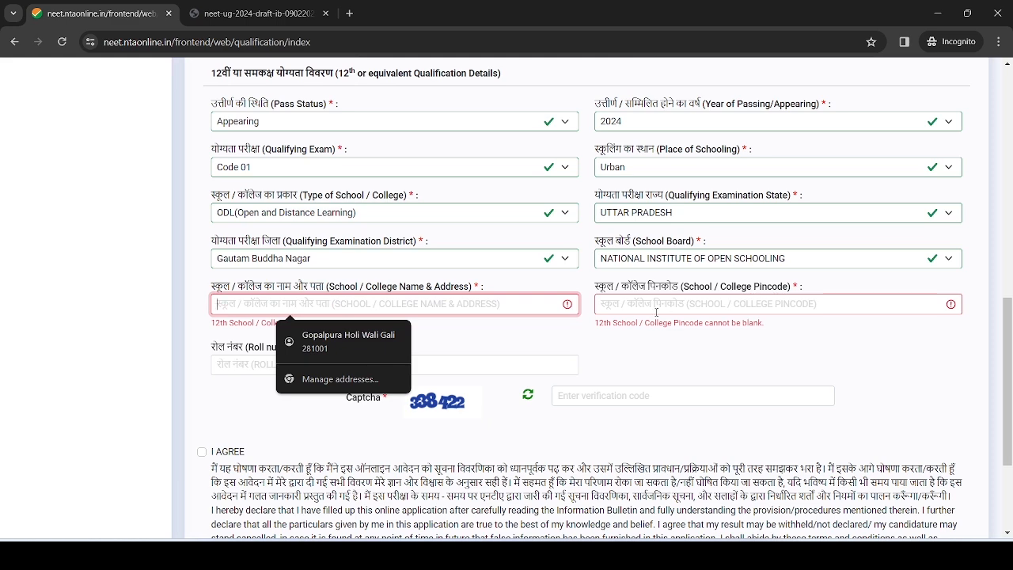
{"action": "left_click", "coordinate": [538, 330]}
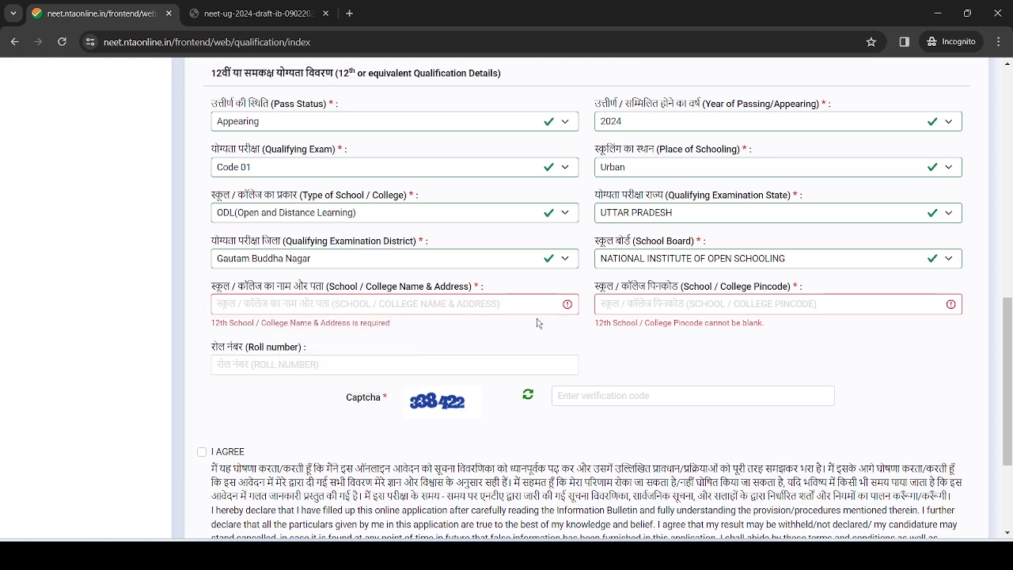
{"action": "scroll", "coordinate": [363, 288], "scroll_direction": "up", "scroll_amount": 2}
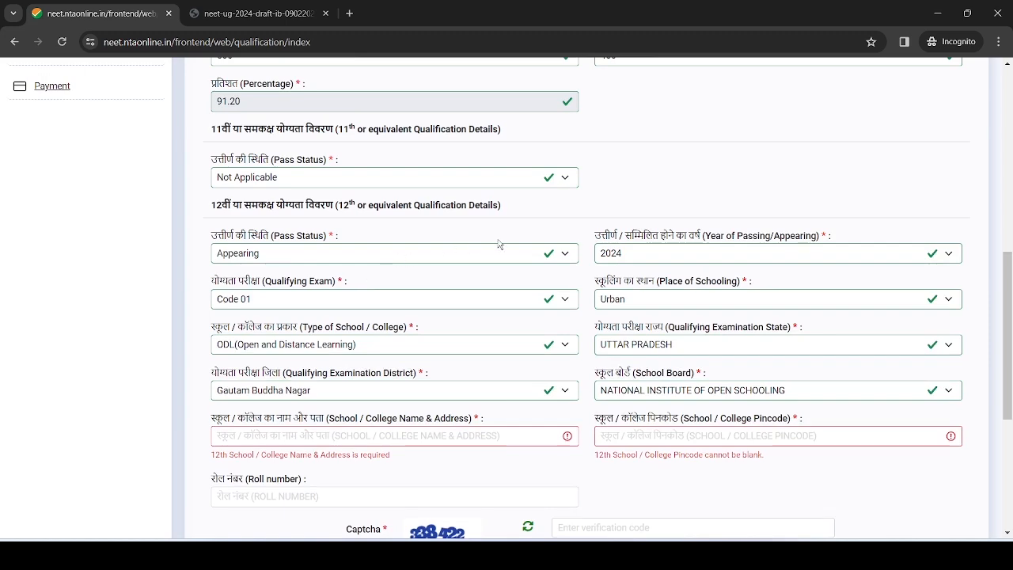
Make the 12th pass status Passed and qualifying exam Code 02, keeping the NIOS board.
{"action": "left_click", "coordinate": [434, 255]}
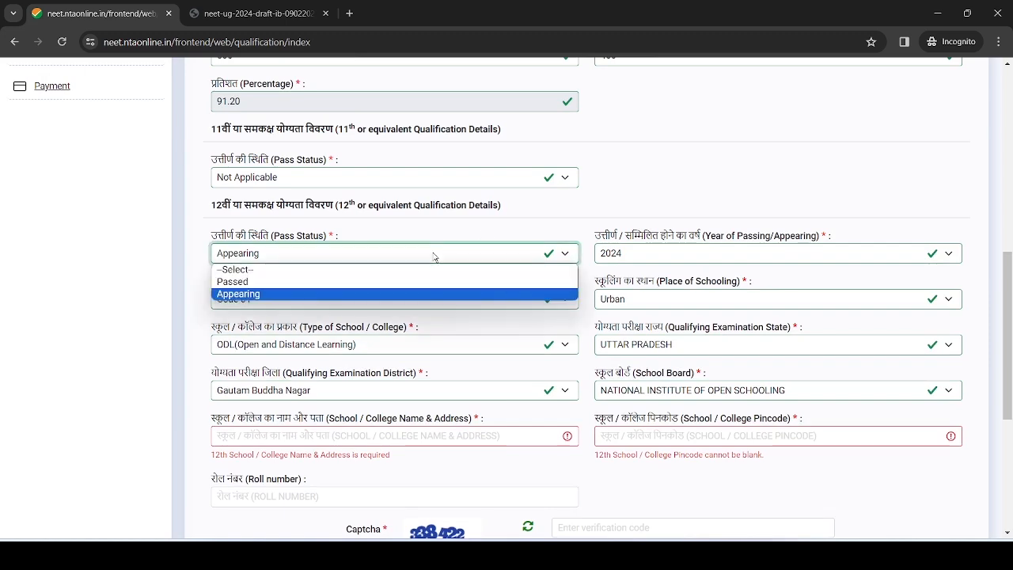
{"action": "left_click", "coordinate": [261, 283]}
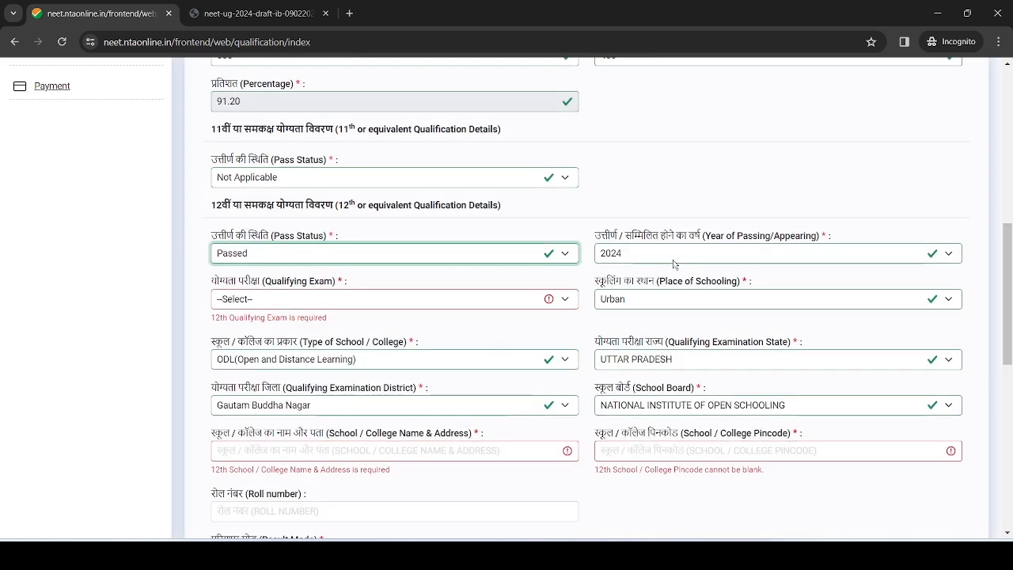
{"action": "scroll", "coordinate": [570, 308], "scroll_direction": "down", "scroll_amount": 1}
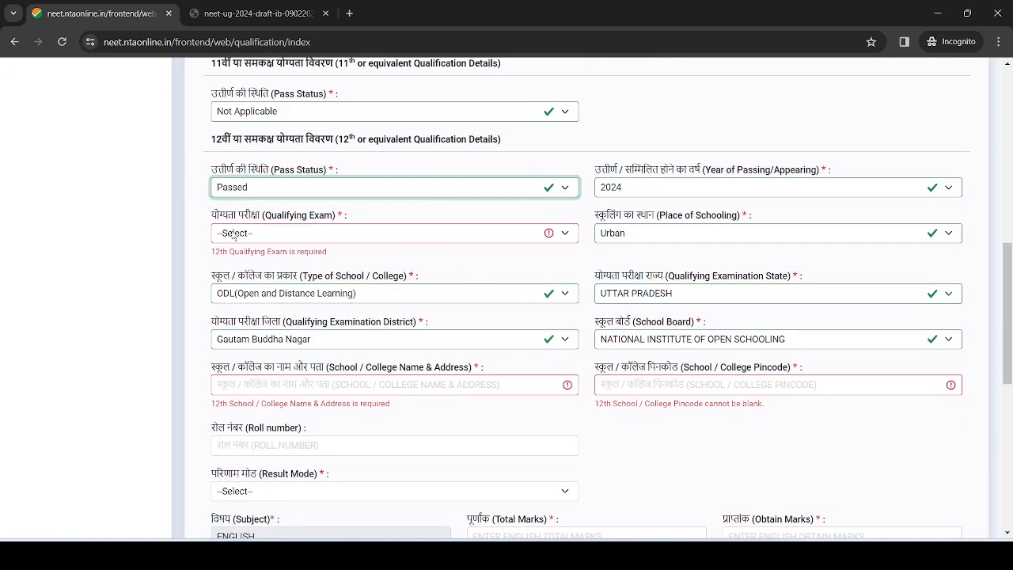
{"action": "left_click", "coordinate": [241, 237]}
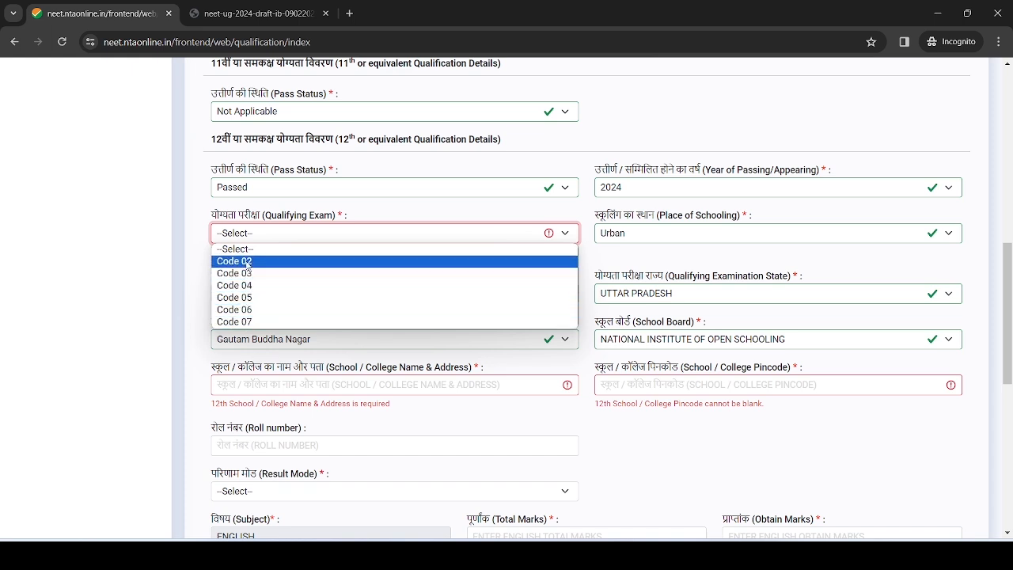
{"action": "left_click", "coordinate": [248, 261]}
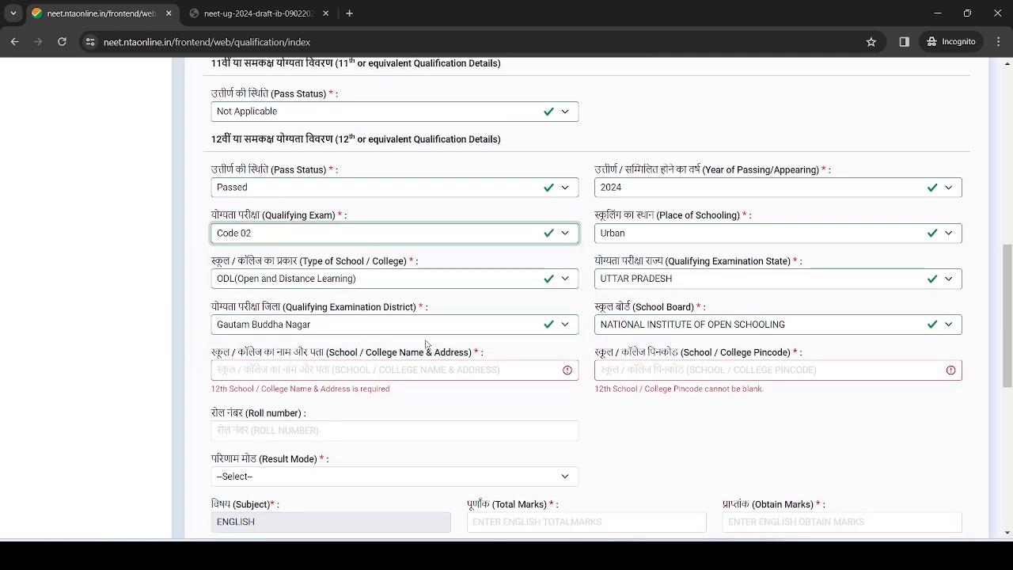
{"action": "scroll", "coordinate": [475, 349], "scroll_direction": "down", "scroll_amount": 1}
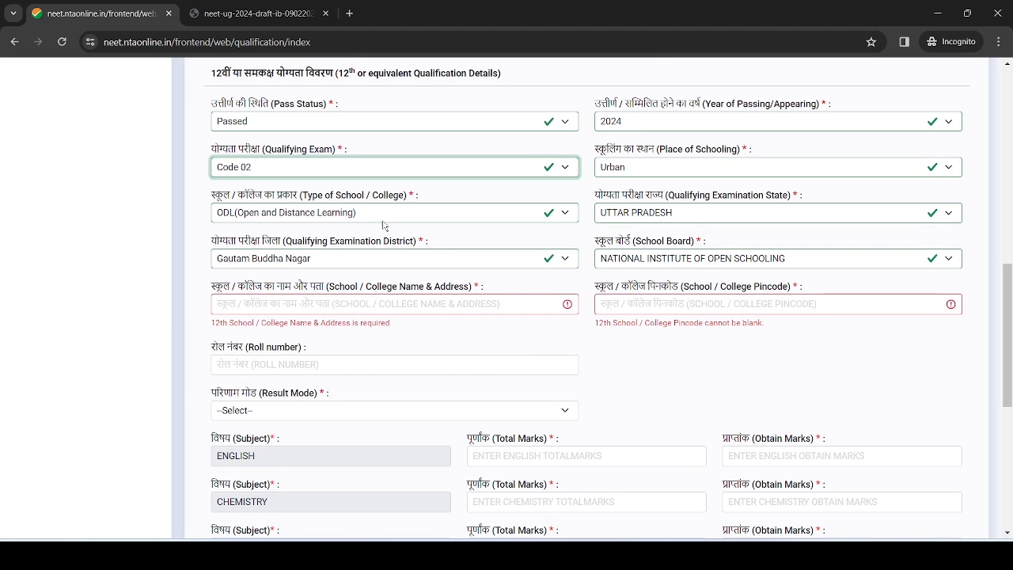
{"action": "left_click", "coordinate": [661, 261]}
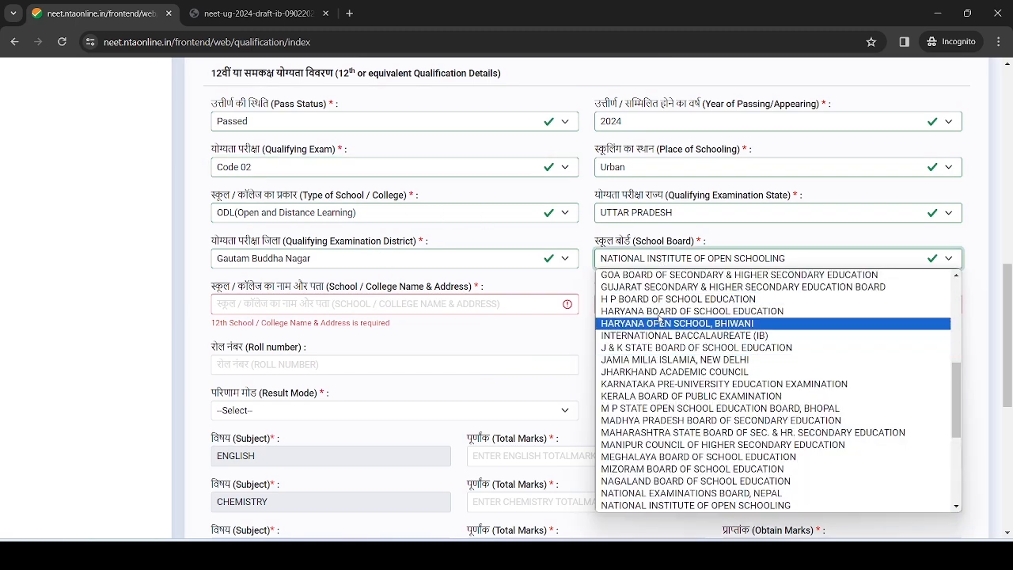
{"action": "left_click", "coordinate": [648, 262]}
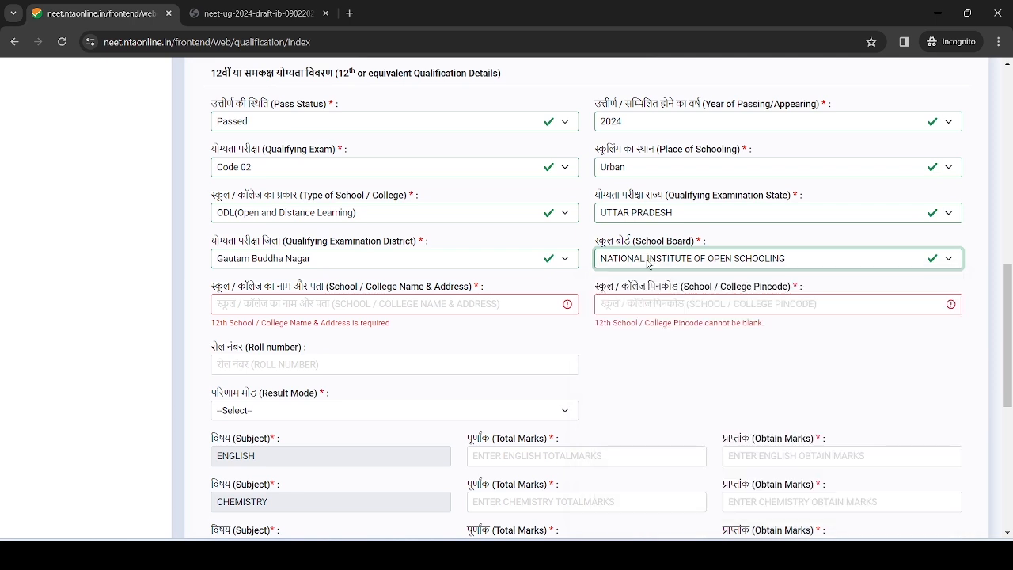
Enter GHR as the 12th school name instead of CBSE, and fill in its pincode.
{"action": "left_click", "coordinate": [230, 305]}
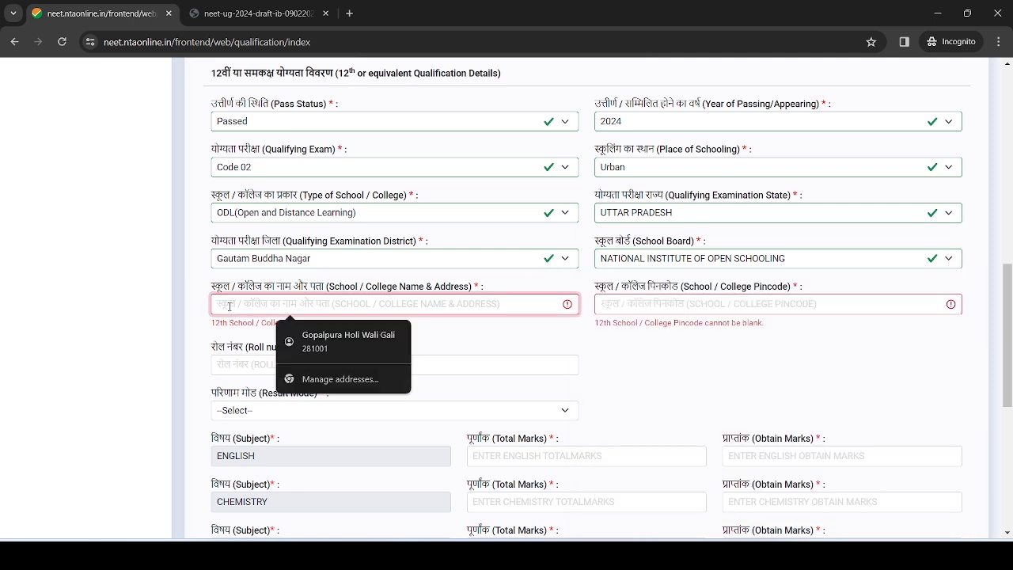
{"action": "type", "text": "CBSE"}
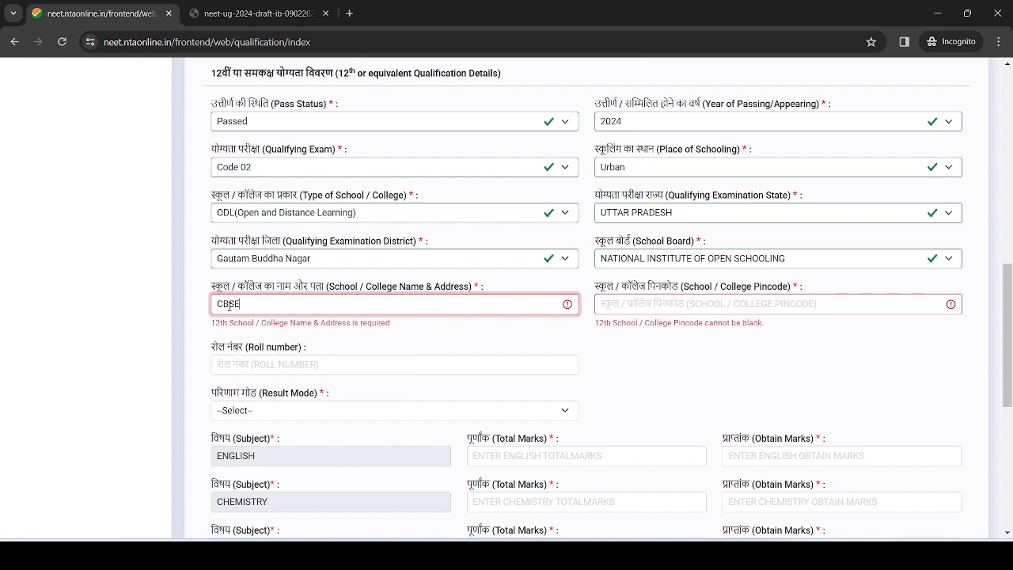
{"action": "key", "text": "BackSpace"}
{"action": "key", "text": "BackSpace"}
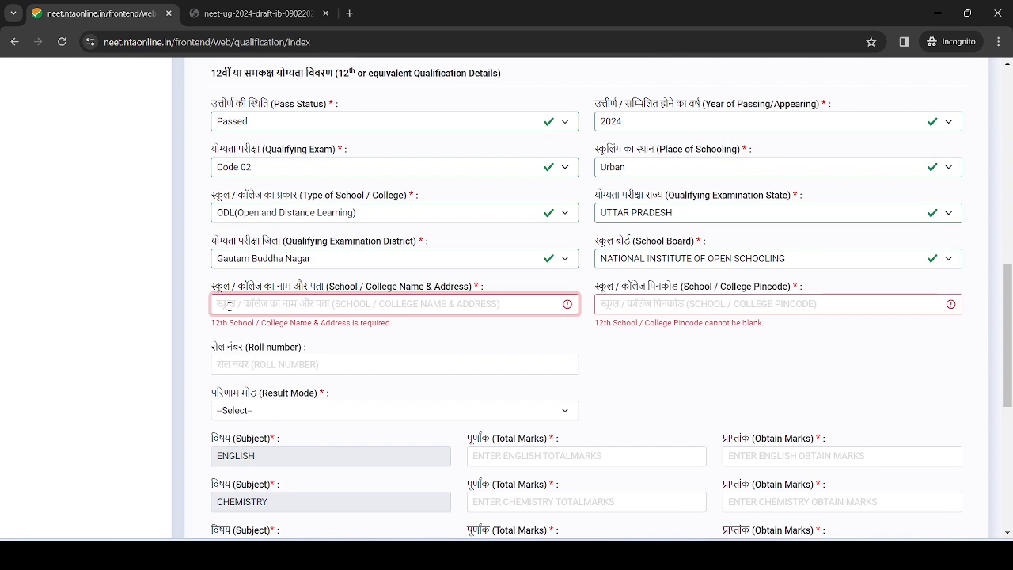
{"action": "type", "text": "GHR"}
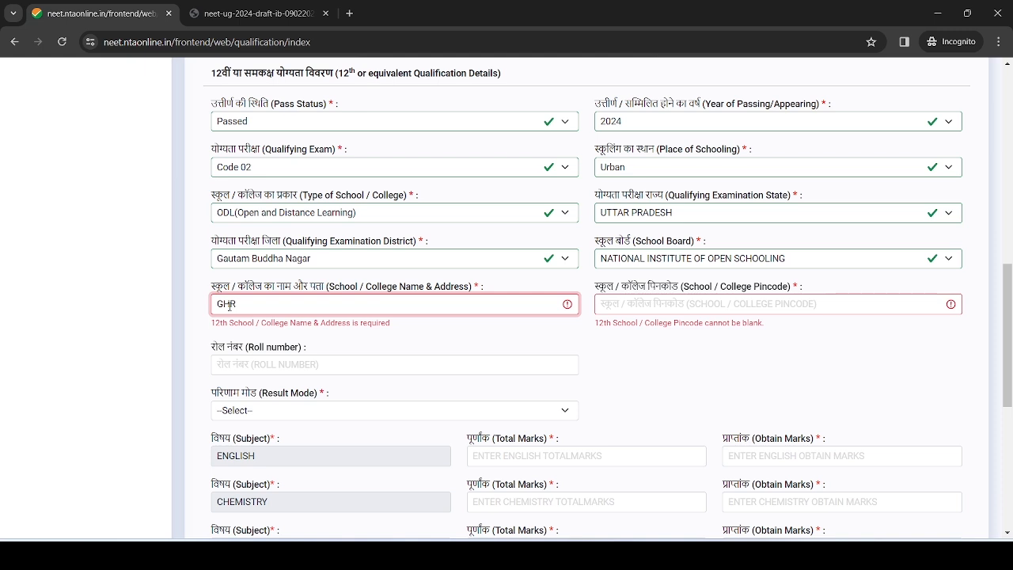
{"action": "left_click", "coordinate": [598, 303]}
{"action": "type", "text": "201410"}
{"action": "left_click", "coordinate": [655, 354]}
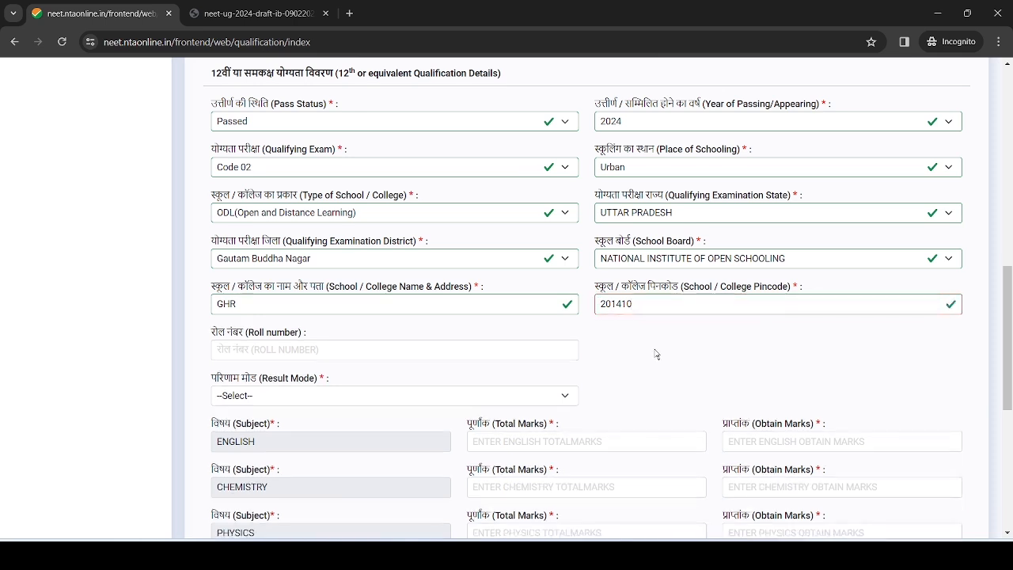
Extend the school name to GHR NOIDA and enter the 12-digit roll number.
{"action": "left_click_drag", "start_coordinate": [262, 303], "coordinate": [209, 309]}
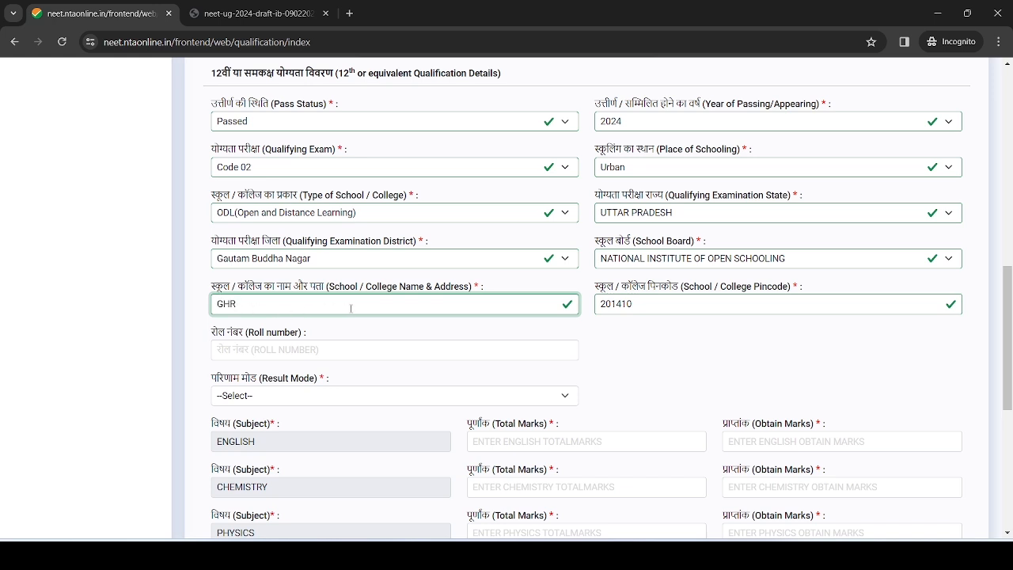
{"action": "double_click", "coordinate": [252, 303]}
{"action": "left_click", "coordinate": [253, 303]}
{"action": "type", "text": "N"}
{"action": "key", "text": "BackSpace"}
{"action": "type", "text": "NO"}
{"action": "key", "text": "BackSpace"}
{"action": "key", "text": "BackSpace"}
{"action": "type", "text": "NOIDA"}
{"action": "left_click", "coordinate": [264, 348]}
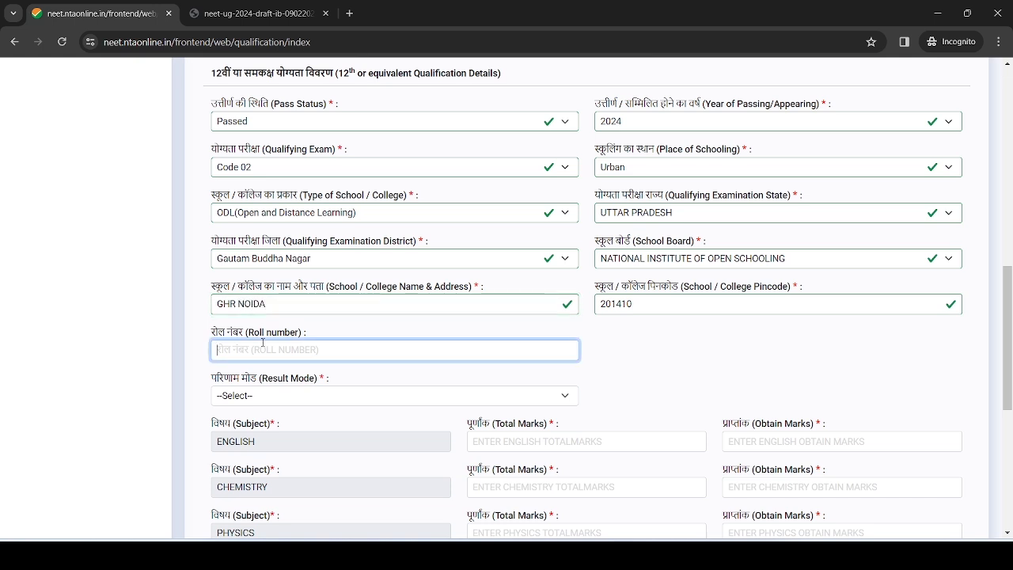
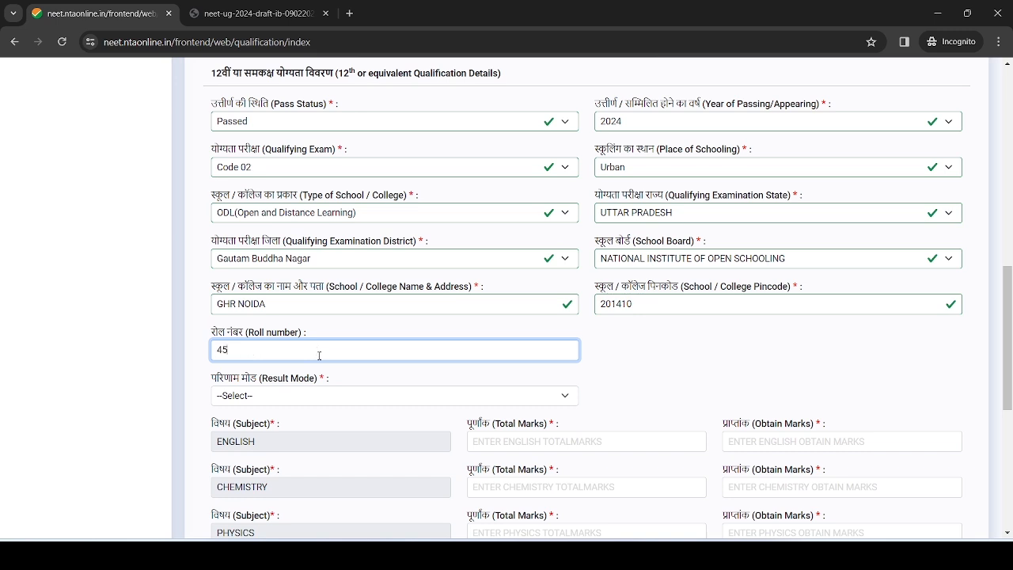
Choose Percentage result mode, then enter 500 total and 256 obtained marks for 12th grade.
{"action": "scroll", "coordinate": [319, 355], "scroll_direction": "down", "scroll_amount": 2}
{"action": "left_click", "coordinate": [327, 264]}
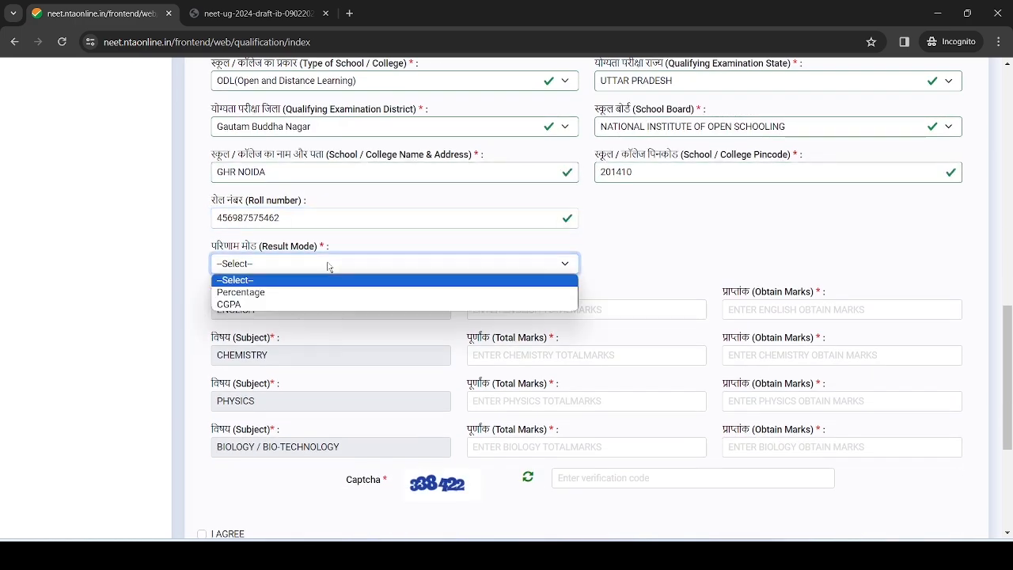
{"action": "left_click", "coordinate": [252, 294]}
{"action": "scroll", "coordinate": [511, 289], "scroll_direction": "down", "scroll_amount": 1}
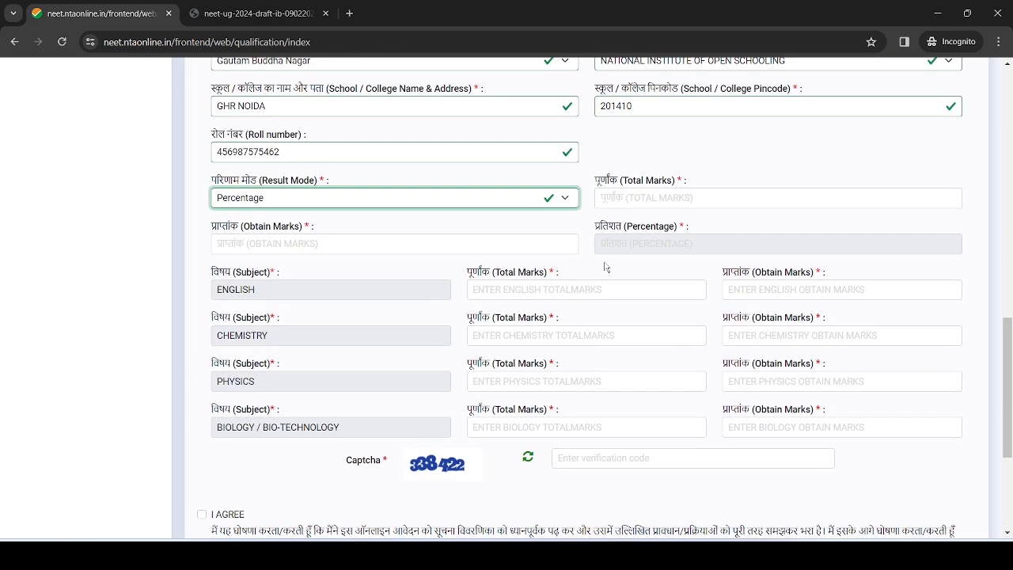
{"action": "left_click", "coordinate": [603, 195]}
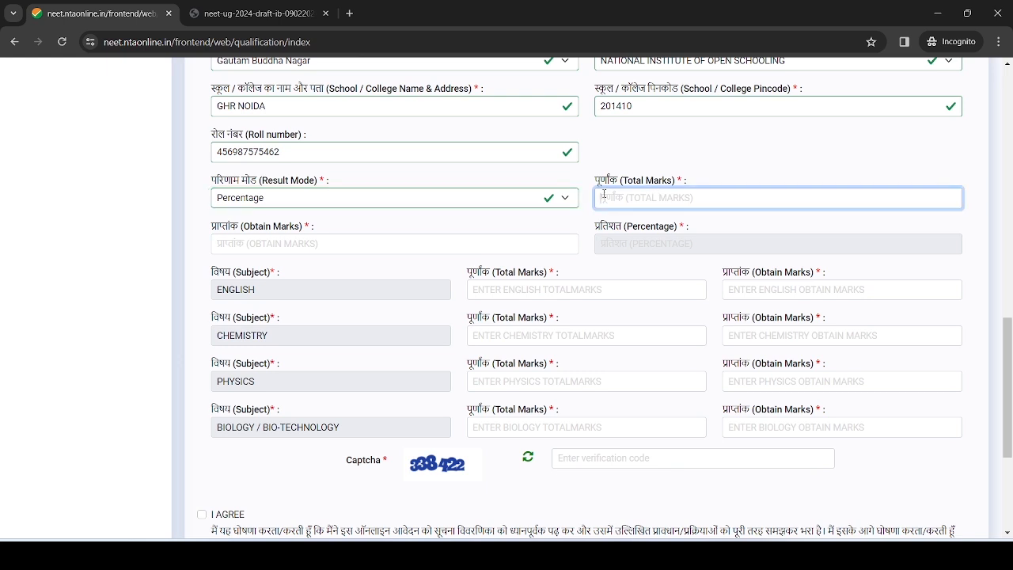
{"action": "type", "text": "500"}
{"action": "left_click", "coordinate": [514, 221]}
{"action": "left_click", "coordinate": [310, 245]}
{"action": "type", "text": "256"}
{"action": "left_click", "coordinate": [494, 224]}
{"action": "scroll", "coordinate": [546, 277], "scroll_direction": "down", "scroll_amount": 3}
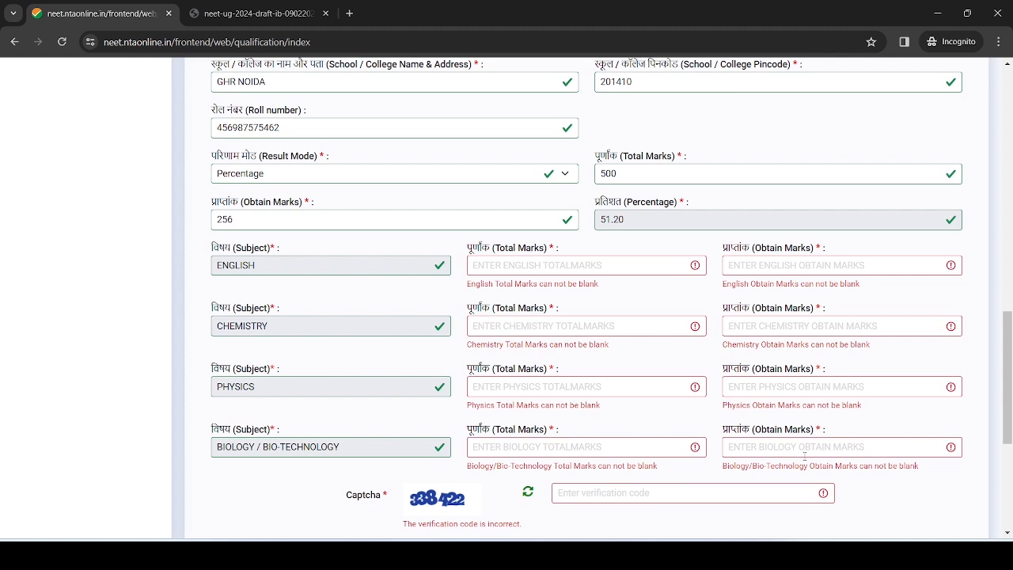
Enter 100 as total marks for English, Chemistry, Physics and Biology.
{"action": "left_click", "coordinate": [500, 266]}
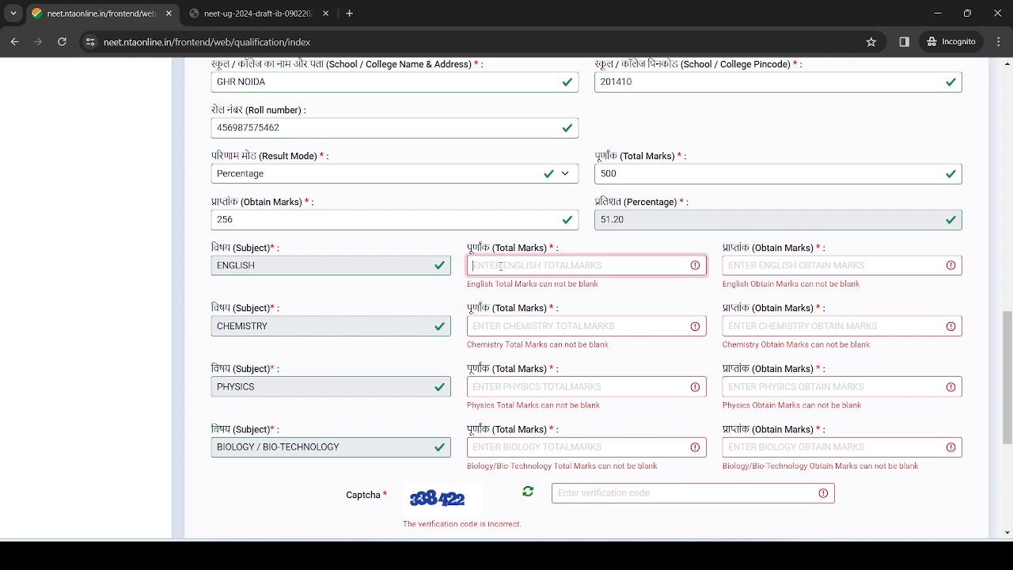
{"action": "type", "text": "100"}
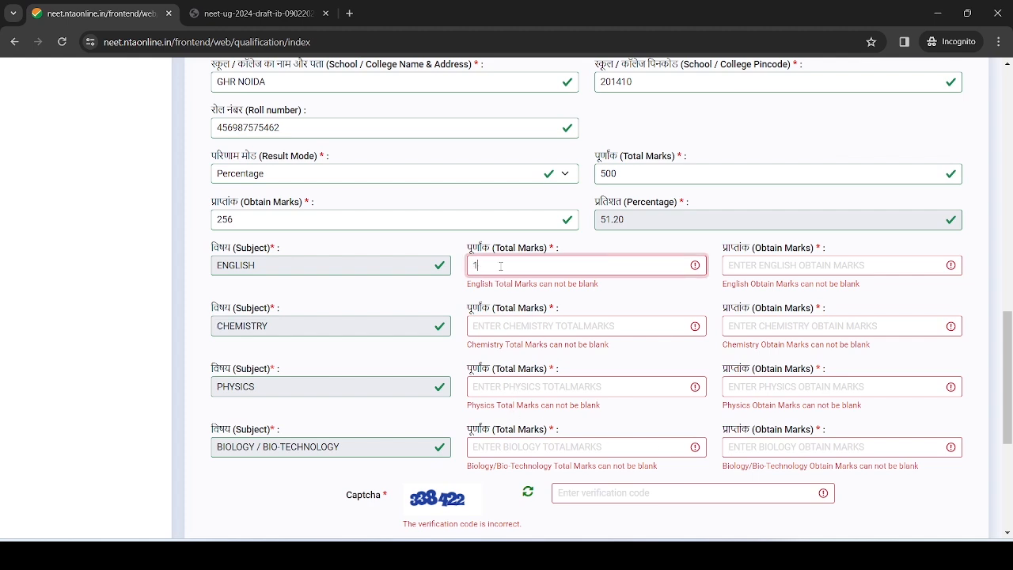
{"action": "left_click", "coordinate": [487, 333]}
{"action": "type", "text": "100"}
{"action": "left_click", "coordinate": [487, 387]}
{"action": "type", "text": "100"}
{"action": "left_click_drag", "start_coordinate": [479, 466], "coordinate": [478, 449]}
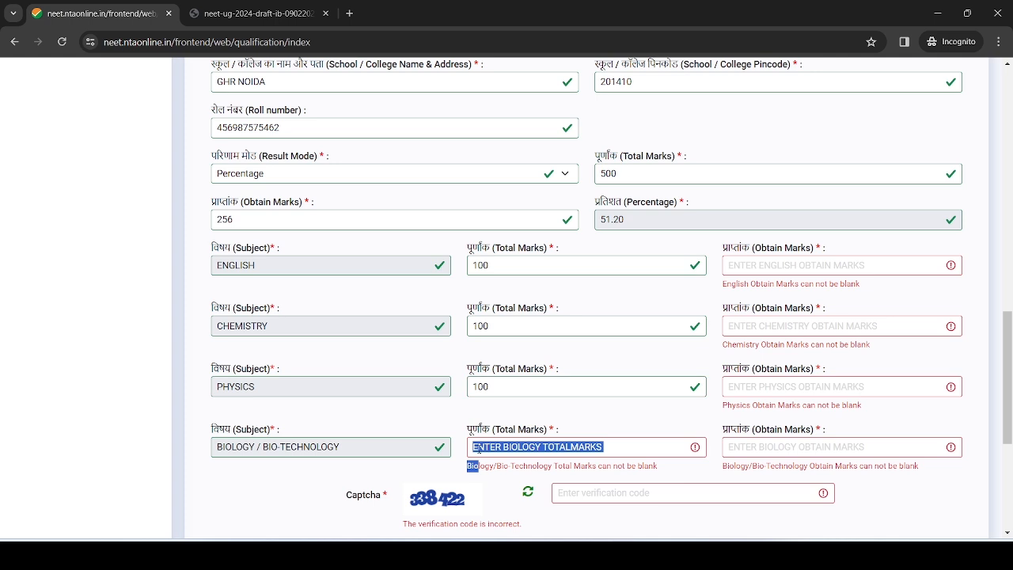
{"action": "left_click", "coordinate": [477, 448]}
{"action": "type", "text": "100"}
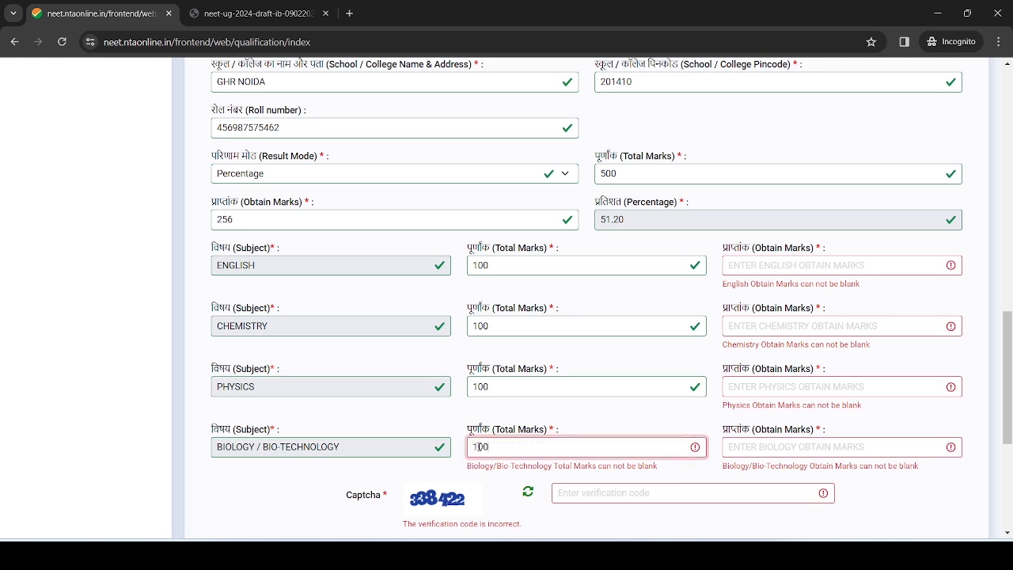
Enter obtained marks: English 56, Chemistry 45, Physics 49, Biology 58.
{"action": "left_click", "coordinate": [754, 267]}
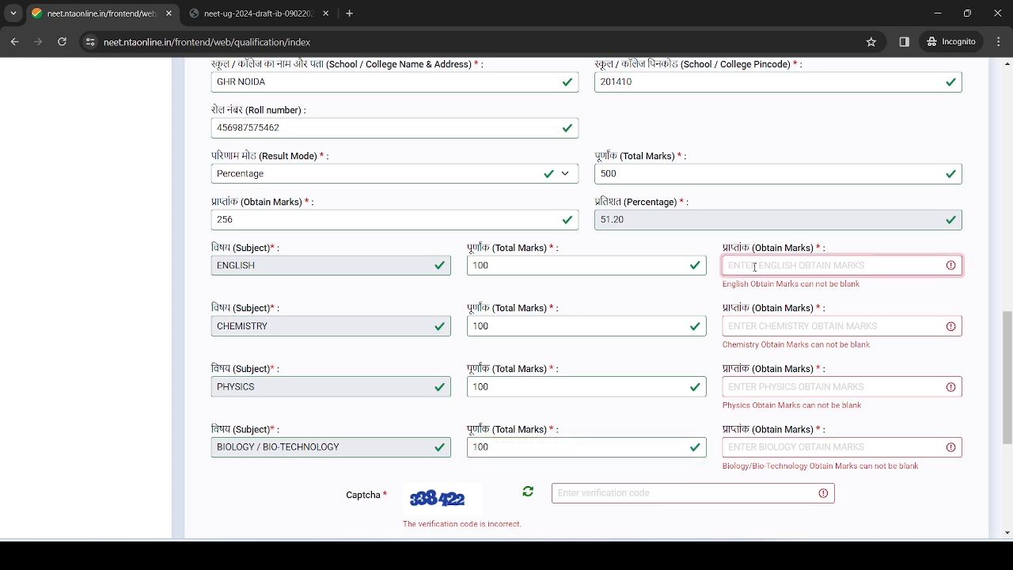
{"action": "type", "text": "56"}
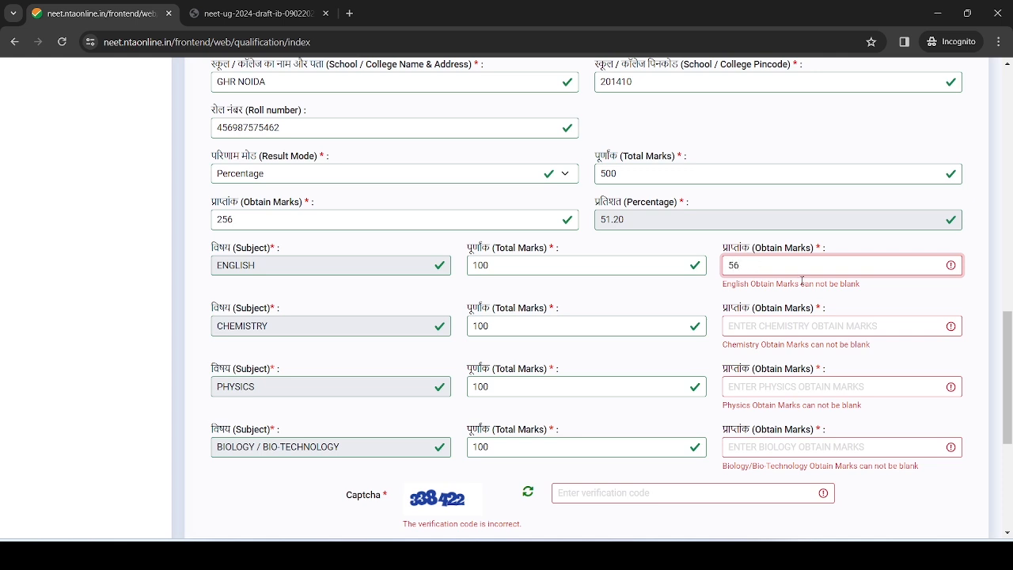
{"action": "left_click", "coordinate": [754, 323]}
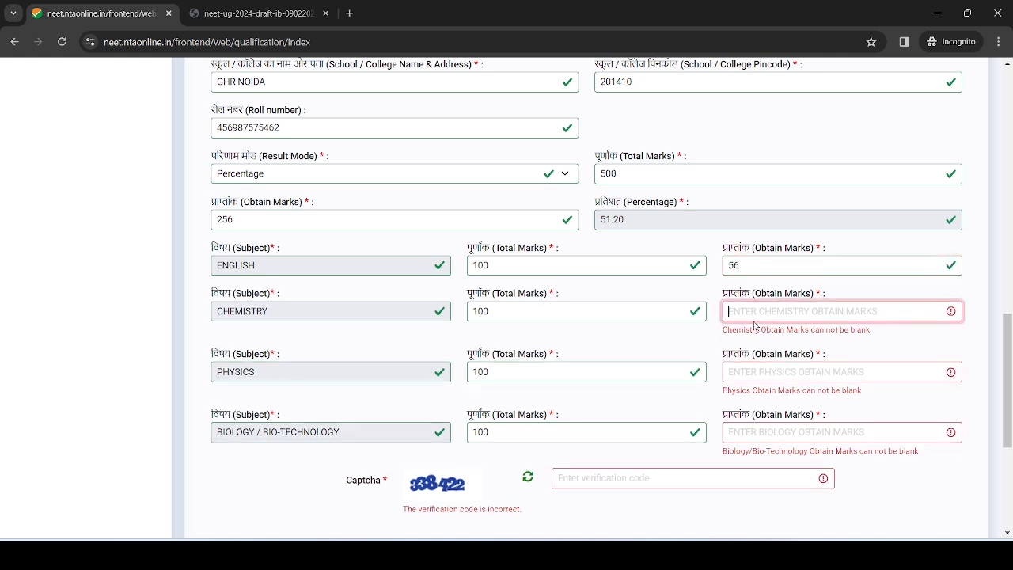
{"action": "type", "text": "45"}
{"action": "left_click", "coordinate": [739, 372]}
{"action": "type", "text": "4"}
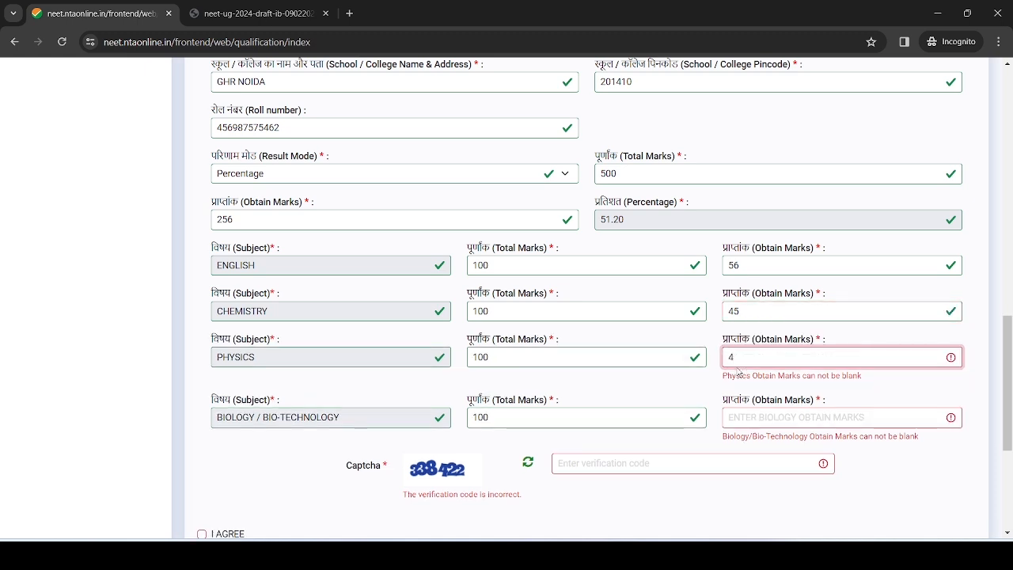
{"action": "type", "text": "9"}
{"action": "left_click", "coordinate": [746, 413]}
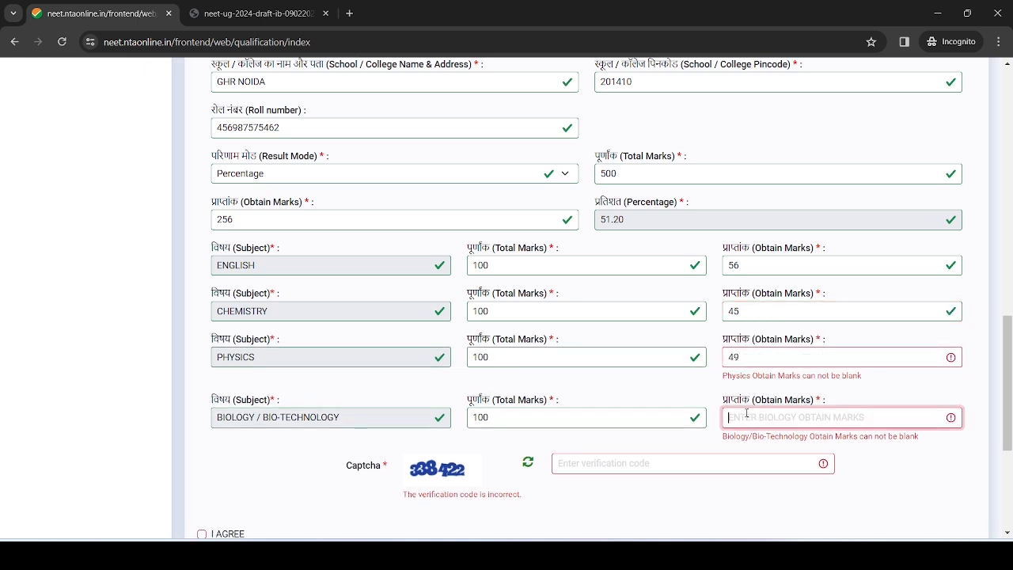
{"action": "type", "text": "58"}
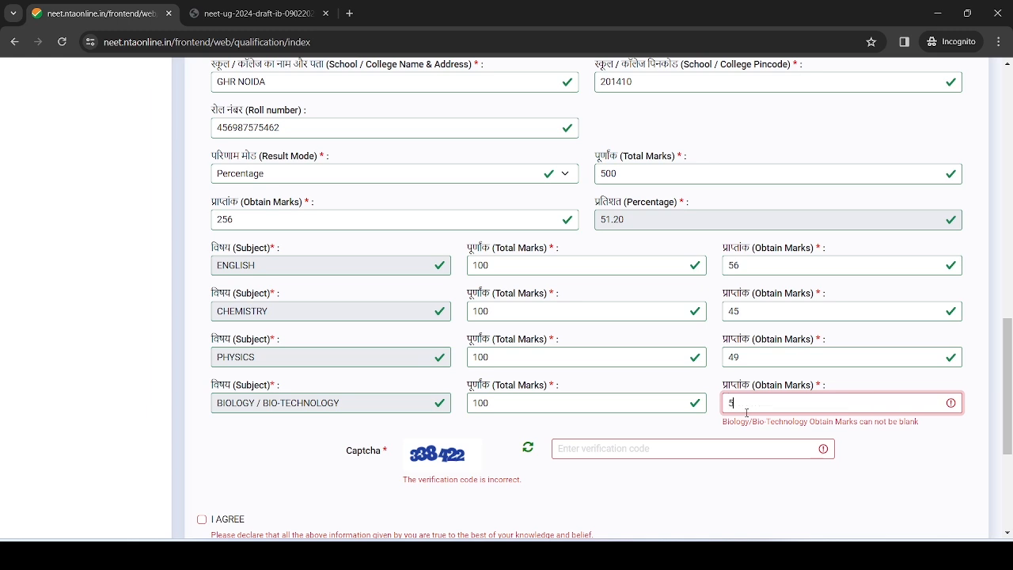
{"action": "left_click", "coordinate": [871, 448]}
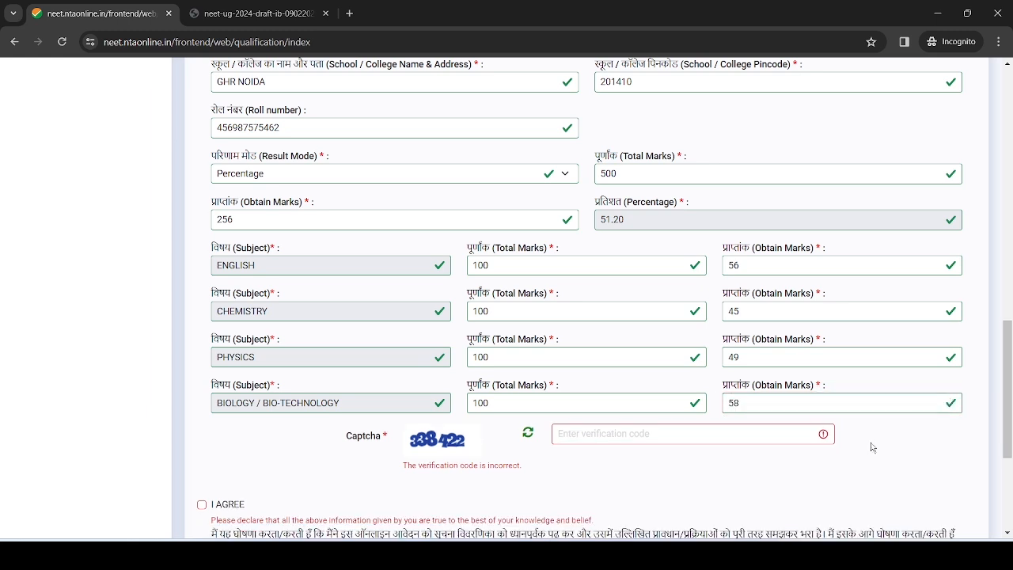
Enter the captcha code, accept the declaration and save the qualification details.
{"action": "left_click", "coordinate": [573, 437]}
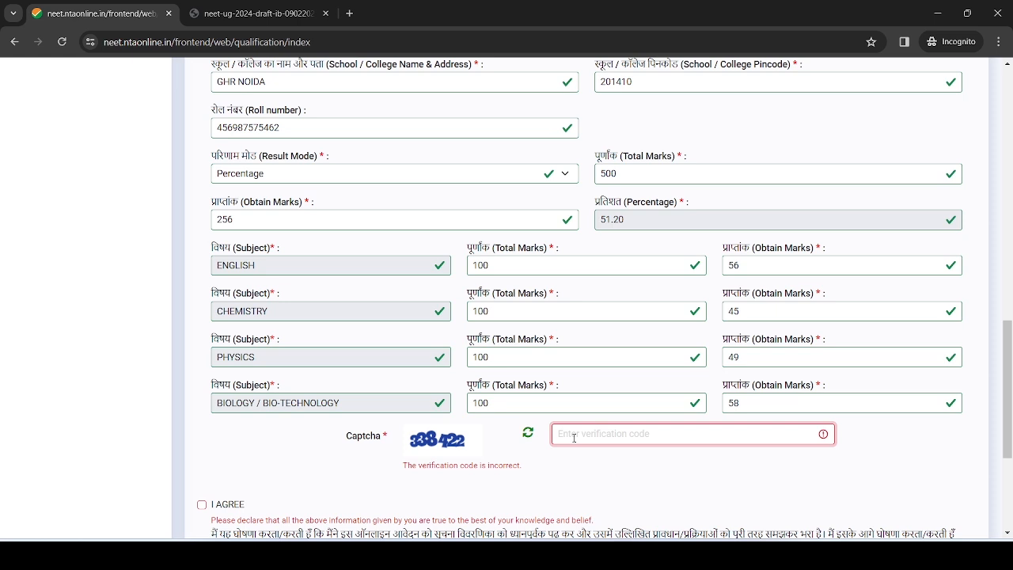
{"action": "type", "text": "338422"}
{"action": "scroll", "coordinate": [317, 474], "scroll_direction": "down", "scroll_amount": 2}
{"action": "left_click", "coordinate": [202, 358]}
{"action": "scroll", "coordinate": [306, 372], "scroll_direction": "down", "scroll_amount": 2}
{"action": "left_click", "coordinate": [934, 430]}
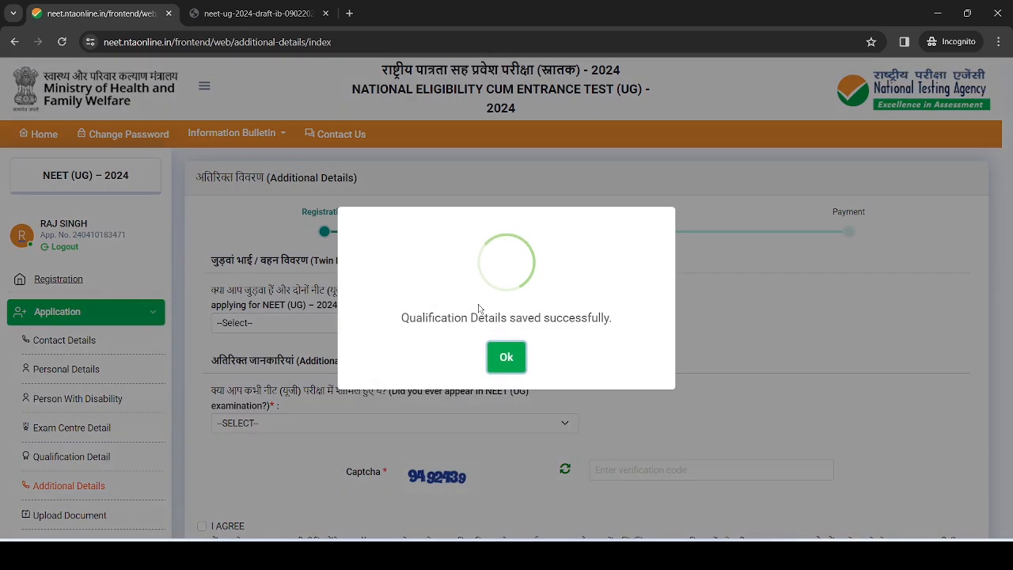
Dismiss the saved confirmation and answer No to the twin applicant question.
{"action": "left_click", "coordinate": [506, 356]}
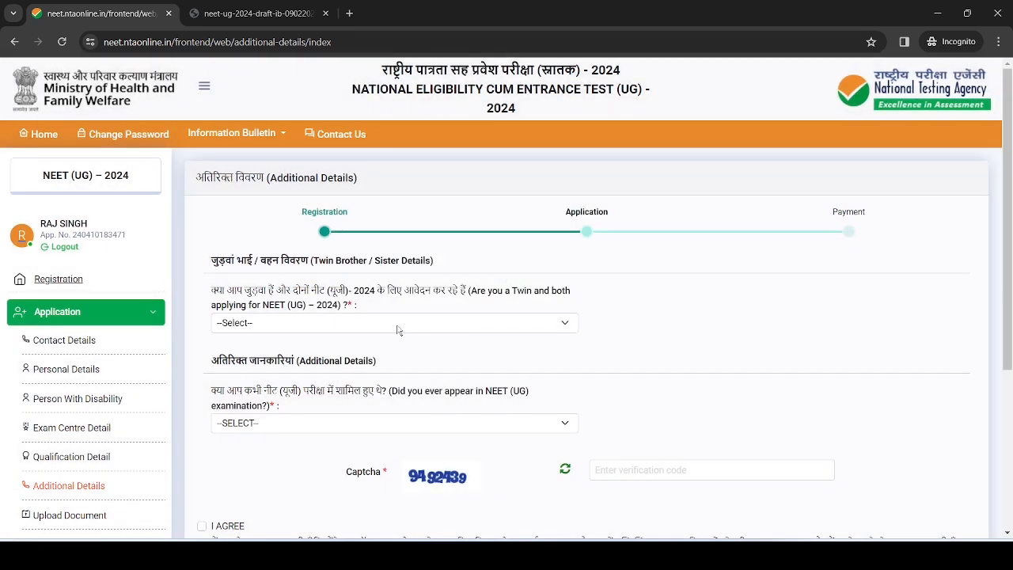
{"action": "scroll", "coordinate": [409, 330], "scroll_direction": "down", "scroll_amount": 1}
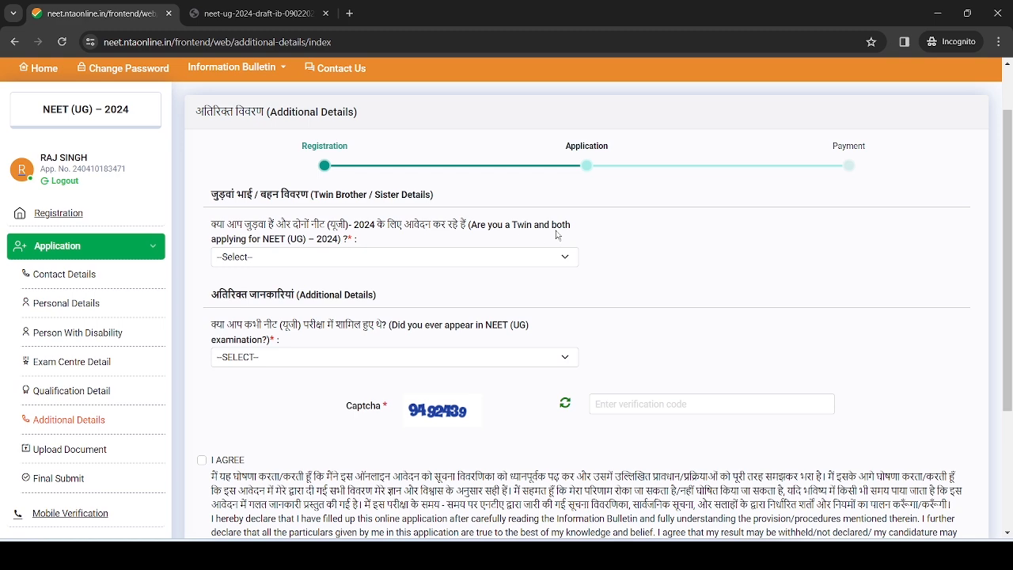
{"action": "left_click", "coordinate": [315, 258]}
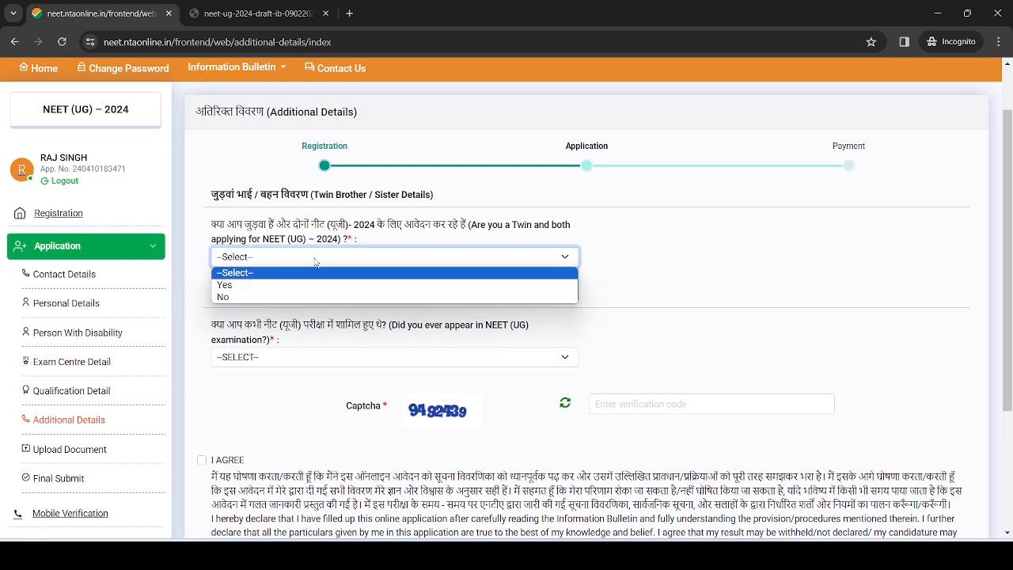
{"action": "left_click", "coordinate": [223, 297]}
{"action": "scroll", "coordinate": [479, 290], "scroll_direction": "down", "scroll_amount": 1}
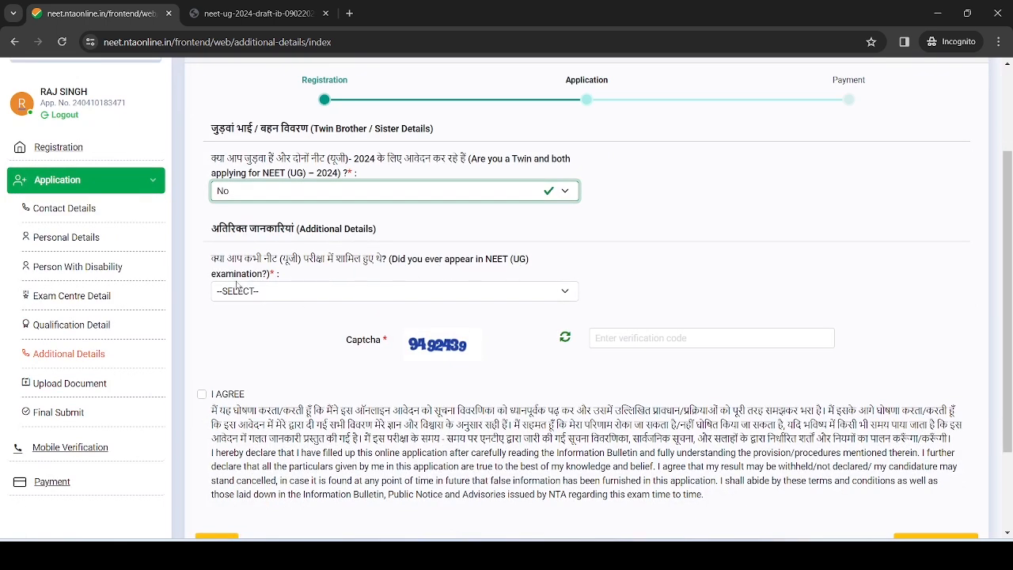
Answer YES to appearing in NEET before, with 1 previous attempt.
{"action": "left_click", "coordinate": [294, 294]}
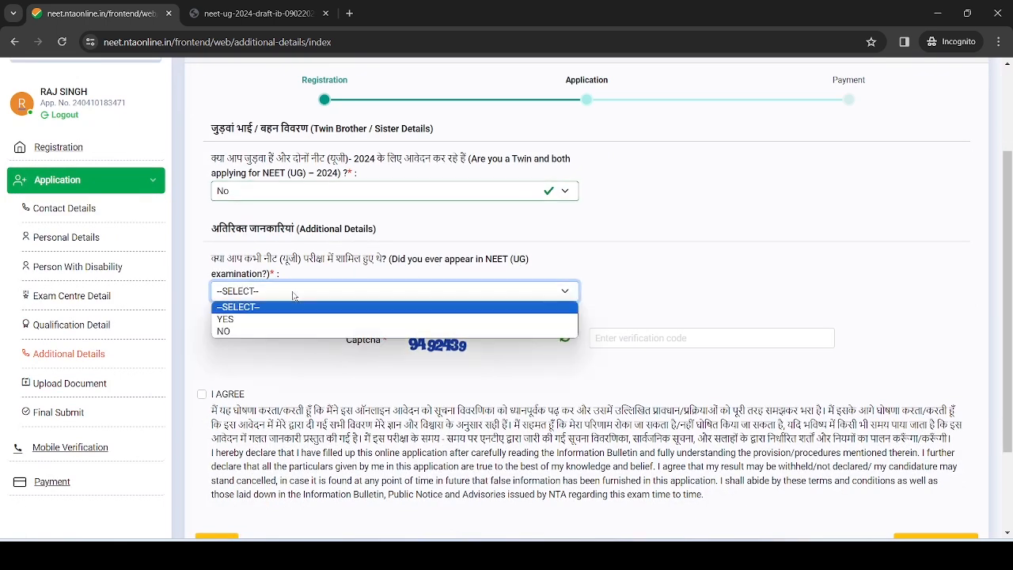
{"action": "left_click", "coordinate": [240, 321]}
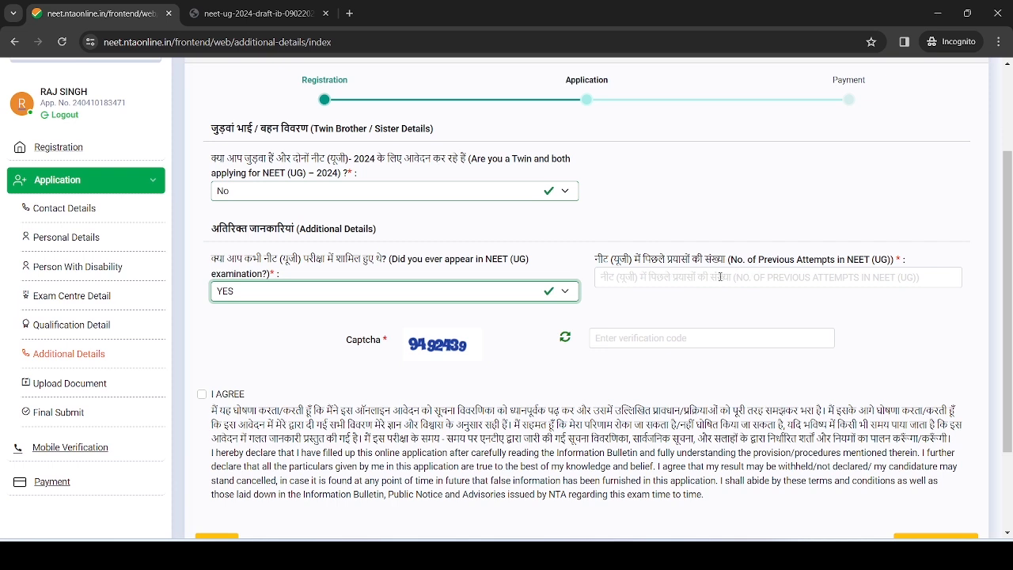
{"action": "left_click", "coordinate": [601, 281]}
{"action": "type", "text": "1"}
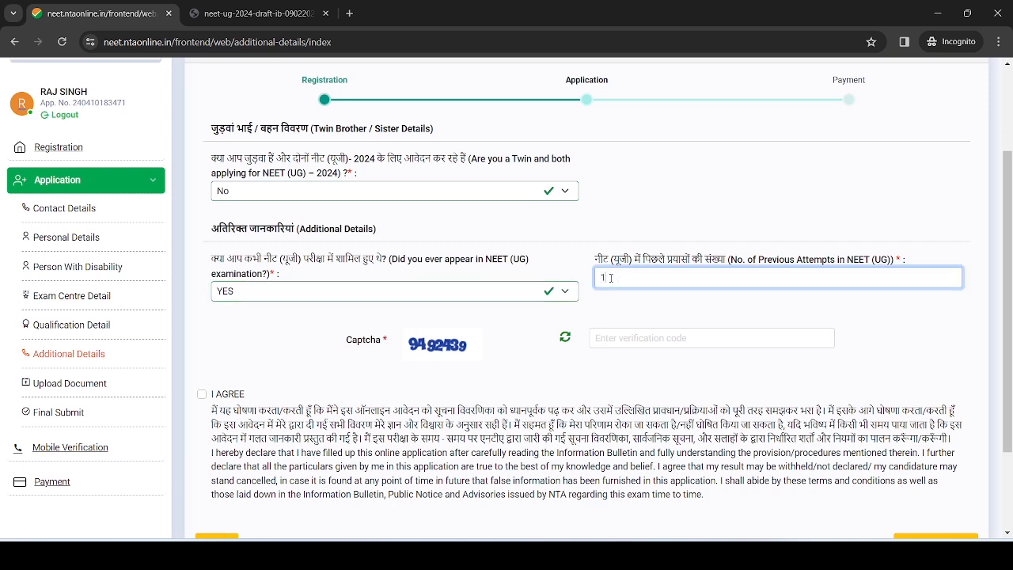
{"action": "left_click", "coordinate": [638, 304]}
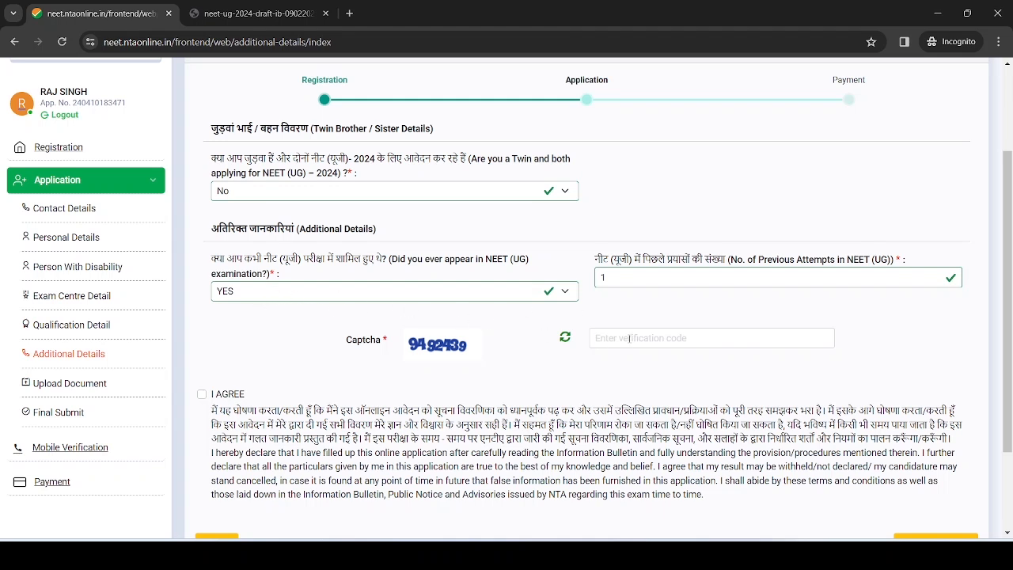
{"action": "left_click", "coordinate": [330, 292]}
{"action": "left_click", "coordinate": [269, 363]}
Enter the captcha code, accept the declaration and save the additional details.
{"action": "left_click", "coordinate": [620, 340]}
{"action": "type", "text": "9492"}
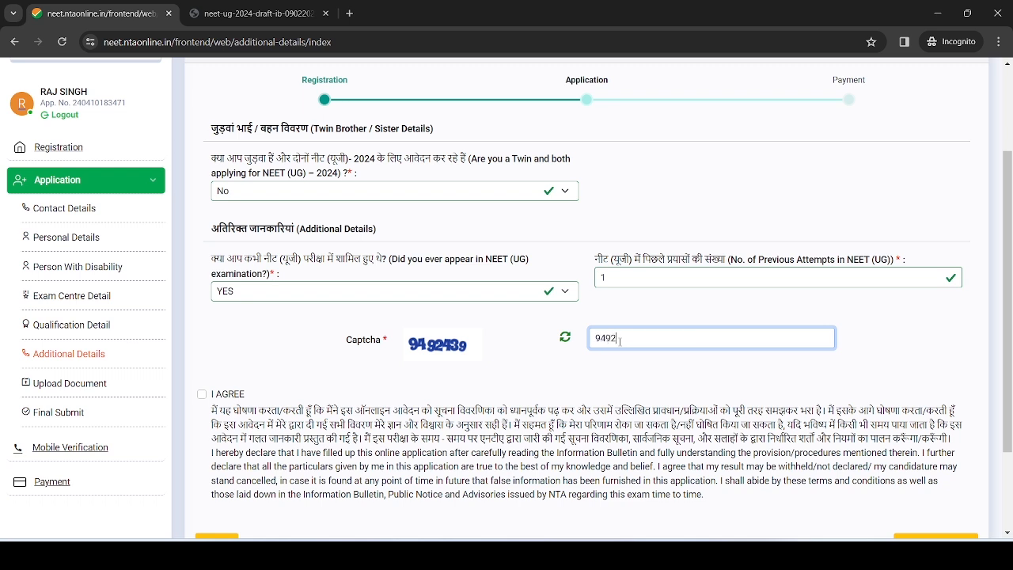
{"action": "type", "text": "439"}
{"action": "scroll", "coordinate": [405, 388], "scroll_direction": "down", "scroll_amount": 2}
{"action": "left_click", "coordinate": [201, 327]}
{"action": "left_click", "coordinate": [922, 478]}
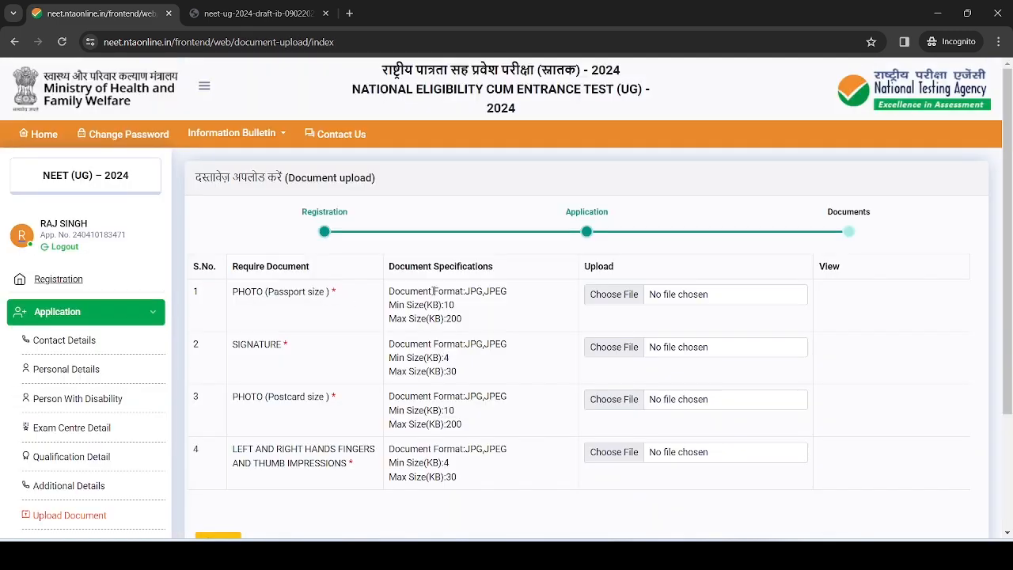
{"action": "scroll", "coordinate": [445, 301], "scroll_direction": "down", "scroll_amount": 2}
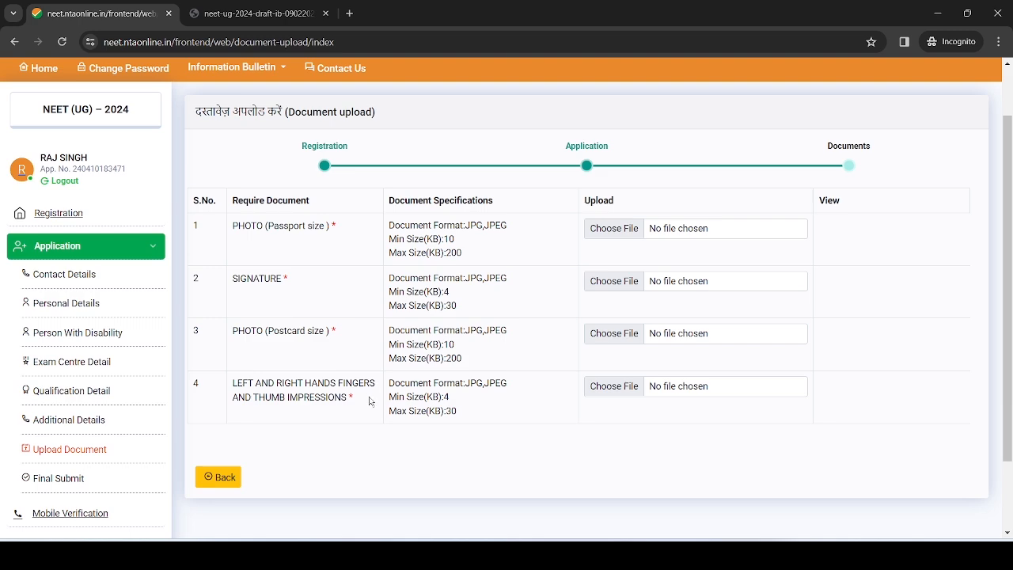
{"action": "scroll", "coordinate": [372, 404], "scroll_direction": "down", "scroll_amount": 2}
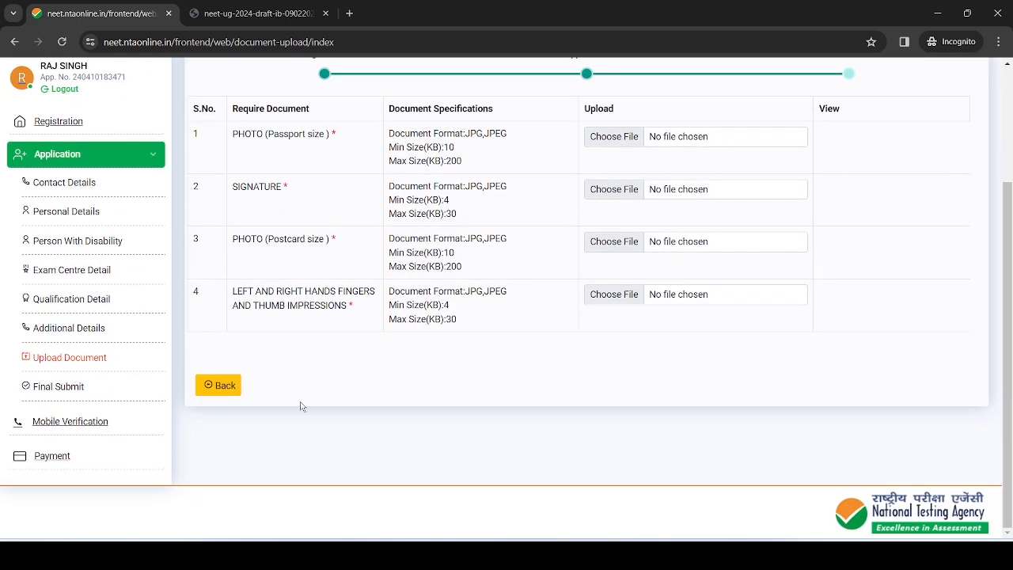
{"action": "scroll", "coordinate": [516, 380], "scroll_direction": "up", "scroll_amount": 2}
{"action": "scroll", "coordinate": [372, 393], "scroll_direction": "up", "scroll_amount": 2}
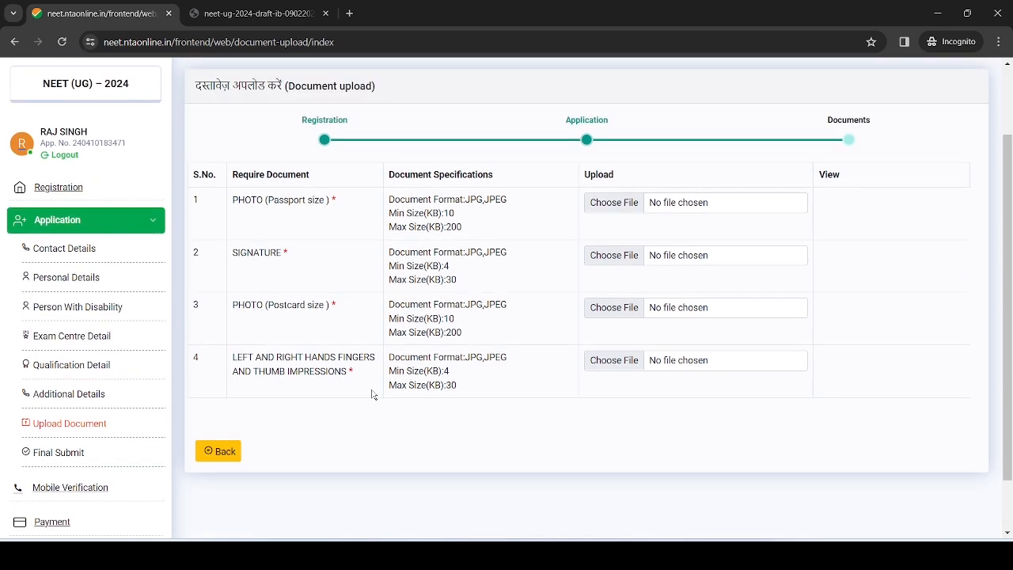
{"action": "scroll", "coordinate": [372, 393], "scroll_direction": "up", "scroll_amount": 1}
{"action": "scroll", "coordinate": [375, 392], "scroll_direction": "down", "scroll_amount": 1}
{"action": "scroll", "coordinate": [379, 391], "scroll_direction": "up", "scroll_amount": 1}
{"action": "scroll", "coordinate": [379, 391], "scroll_direction": "up", "scroll_amount": 1}
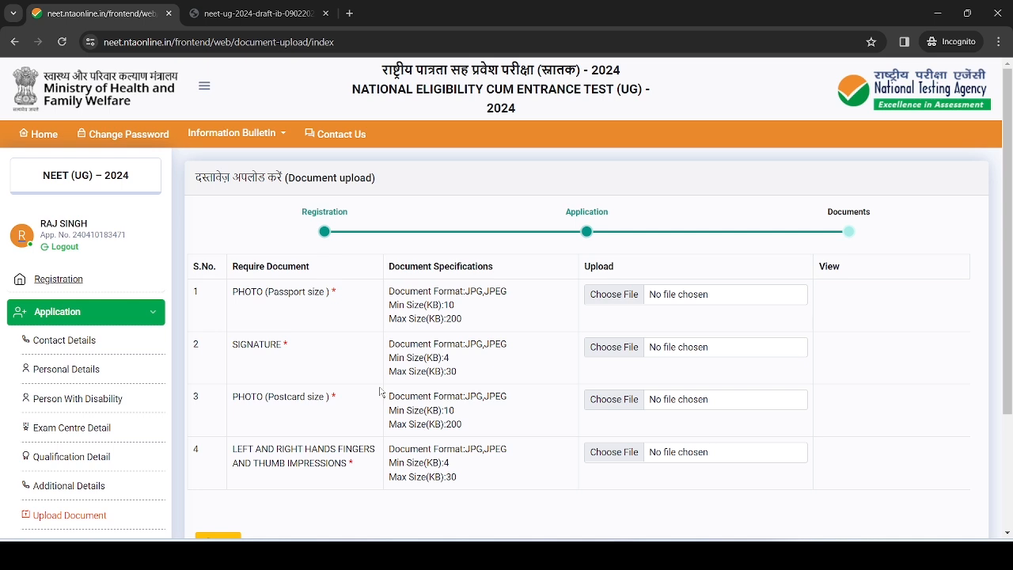